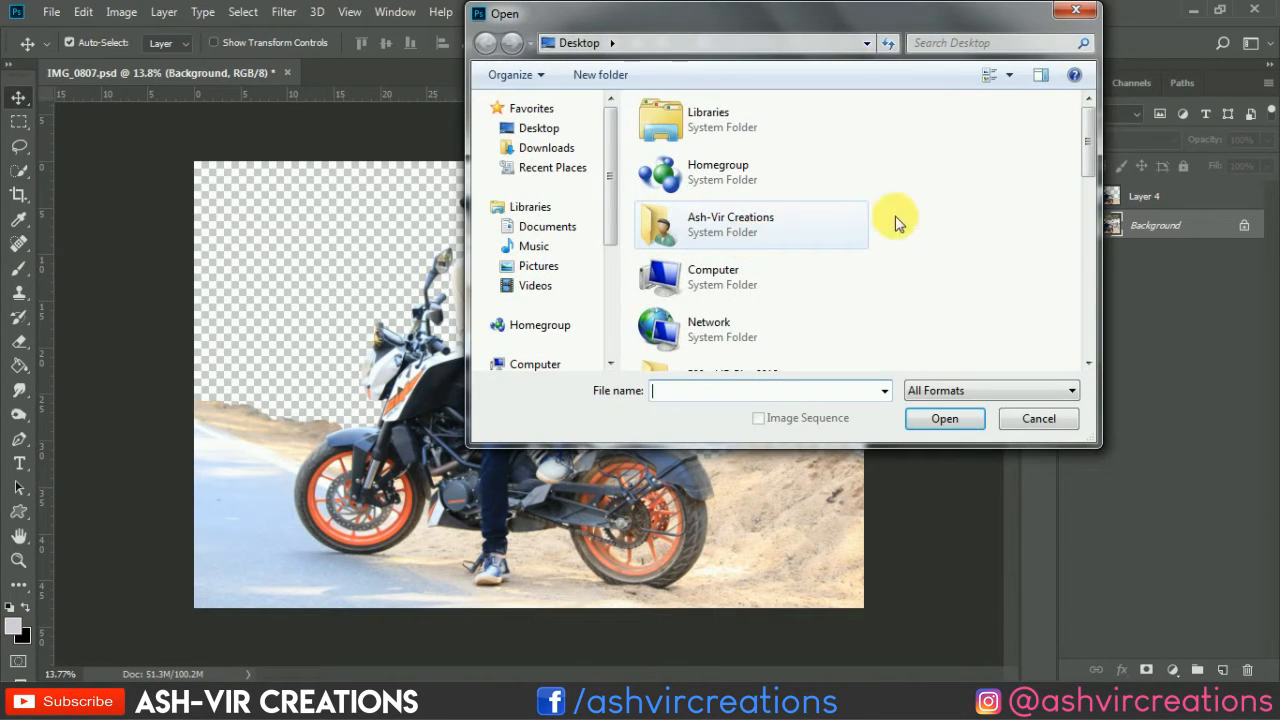
Step: Open beach-sea-vacation-4745.jpg from the zc folder
scroll(930, 220, "down", 2)
scroll(950, 220, "down", 1)
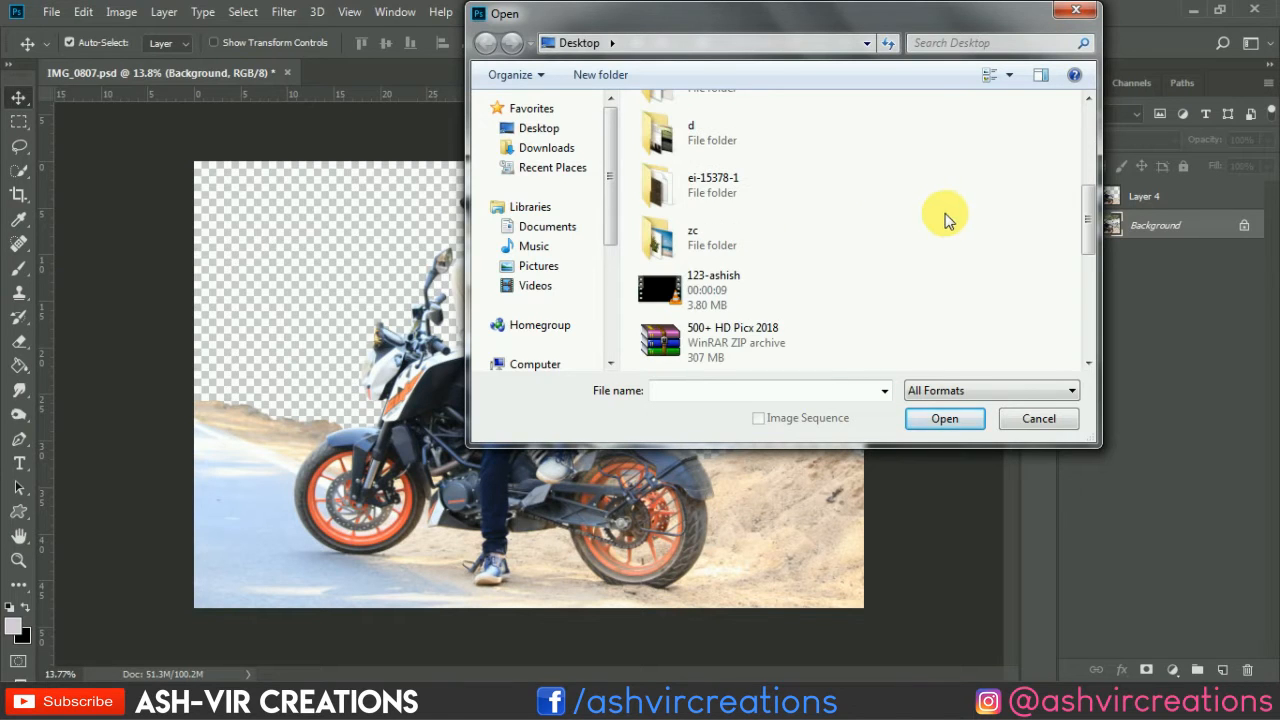
double_click(757, 237)
double_click(689, 137)
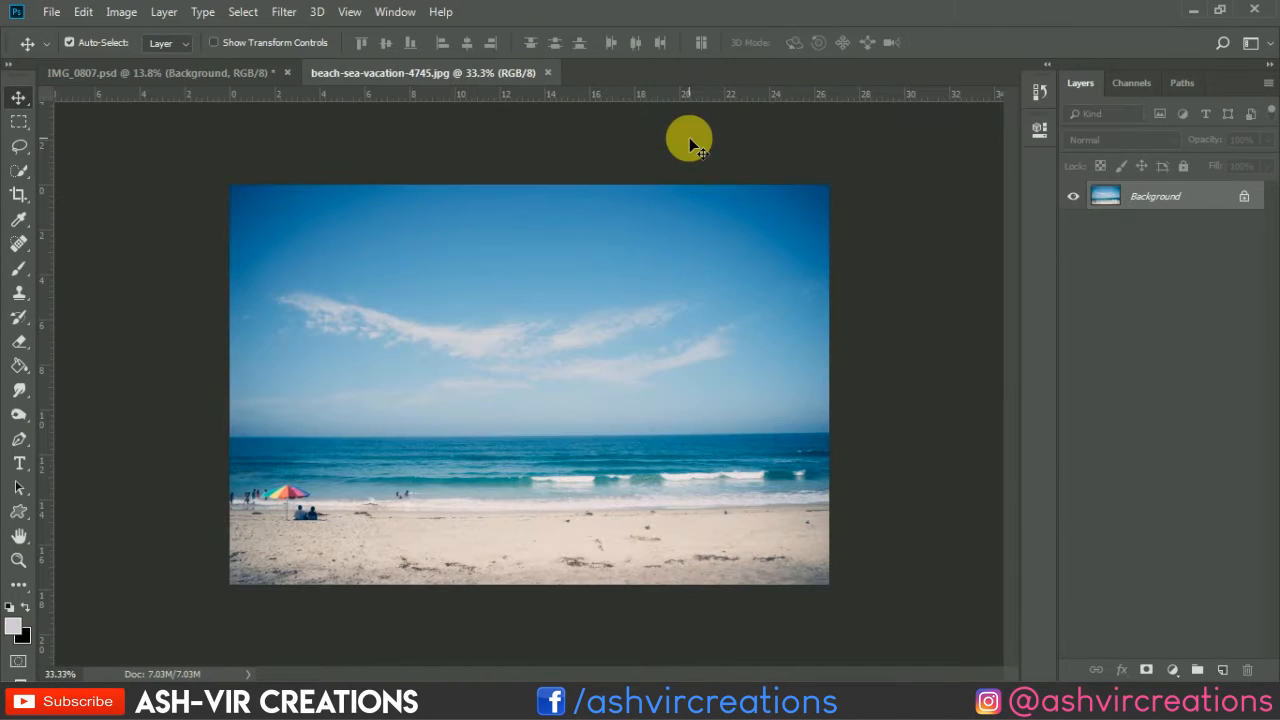
Step: Convert the beach photo's background to a normal layer and move a copy into IMG_0807.psd beneath the rider layer
left_click_drag(672, 295, 245, 112)
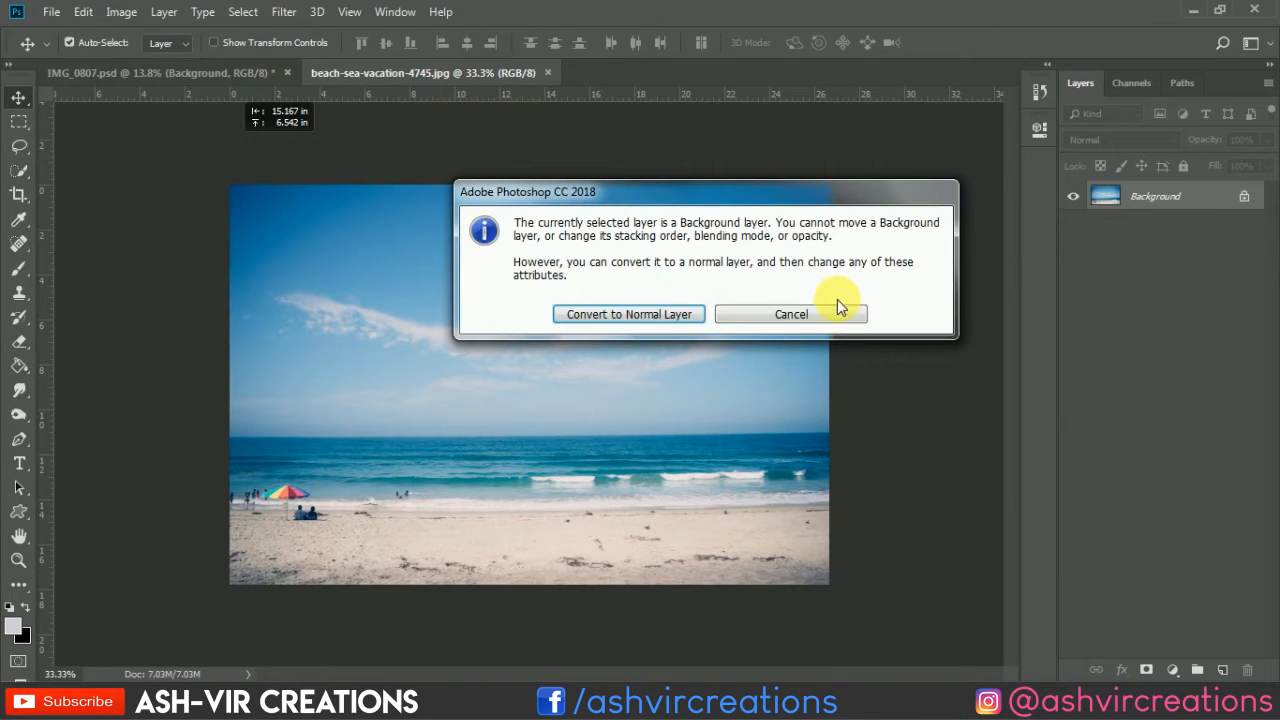
left_click(655, 314)
left_click_drag(419, 302, 489, 285)
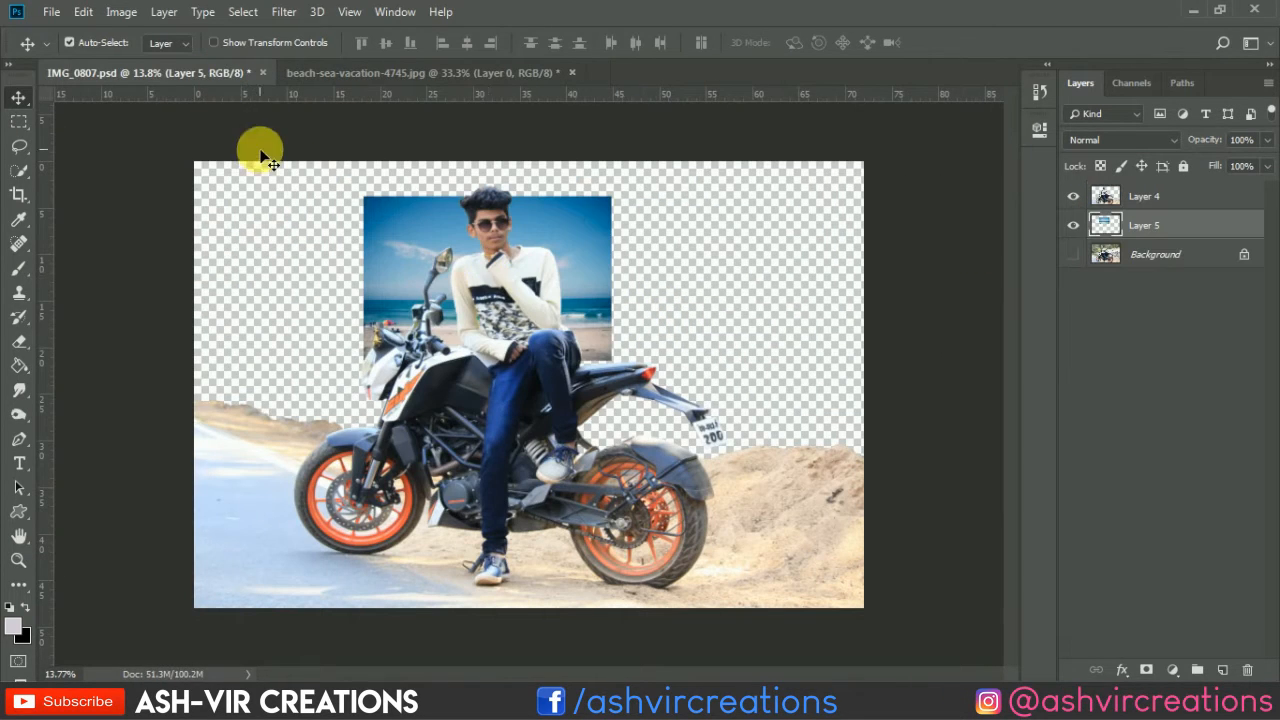
Step: Free-transform the beach layer to about 282%, flipped horizontally and positioned to span the canvas width behind the motorcycle
left_click(83, 14)
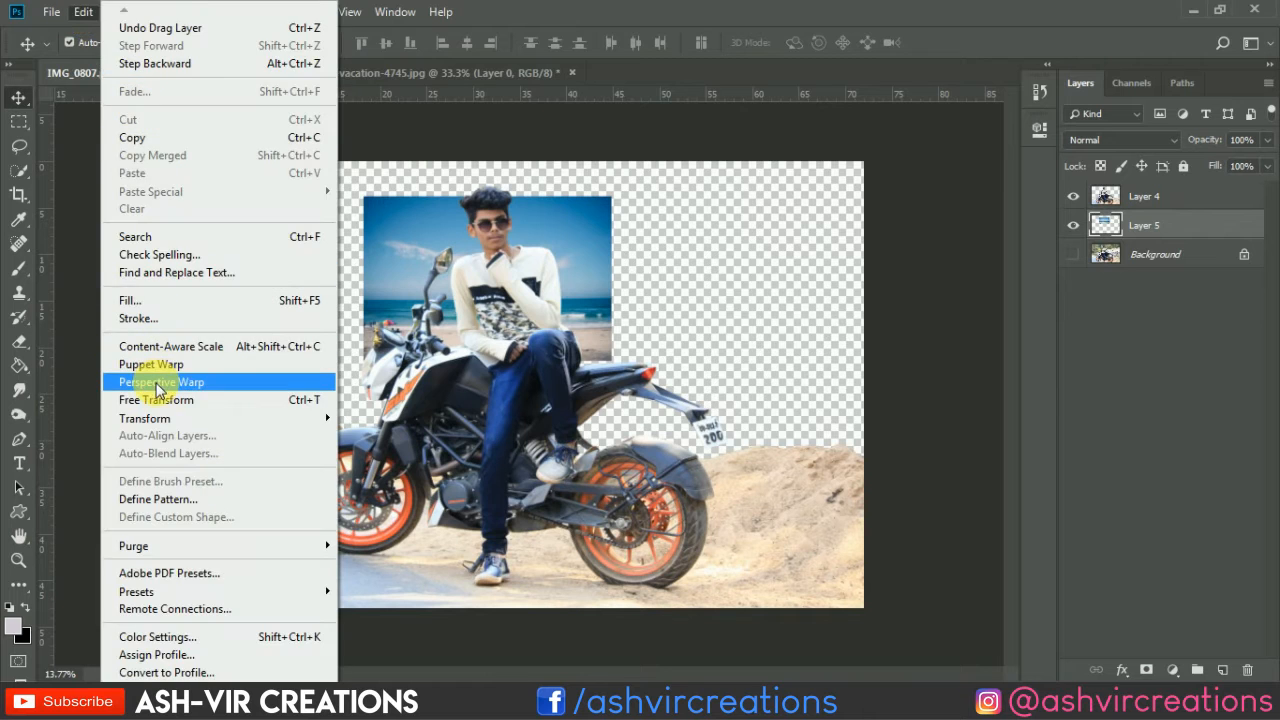
left_click(157, 399)
left_click_drag(620, 366, 823, 501)
left_click_drag(705, 350, 723, 327)
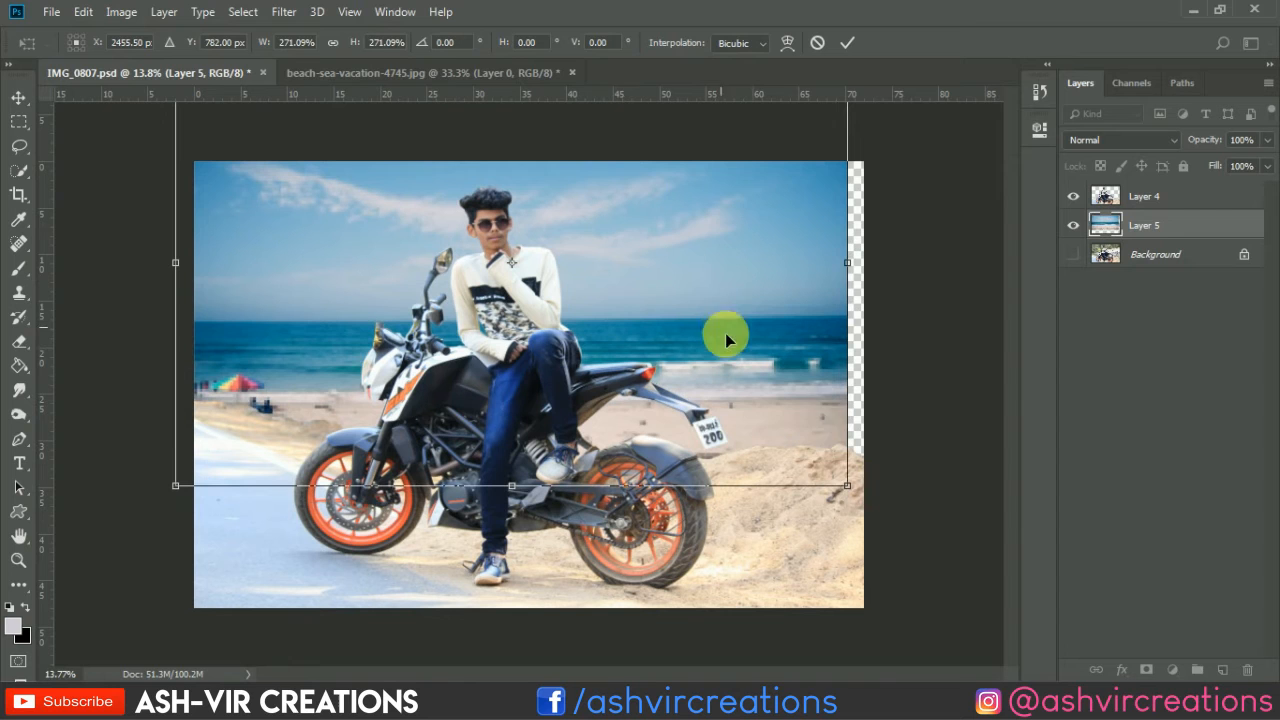
mouse_move(848, 487)
left_mouse_down()
mouse_move(857, 500)
mouse_move(862, 490)
left_mouse_up()
left_click_drag(800, 374, 786, 396)
right_click(815, 362)
left_click(852, 595)
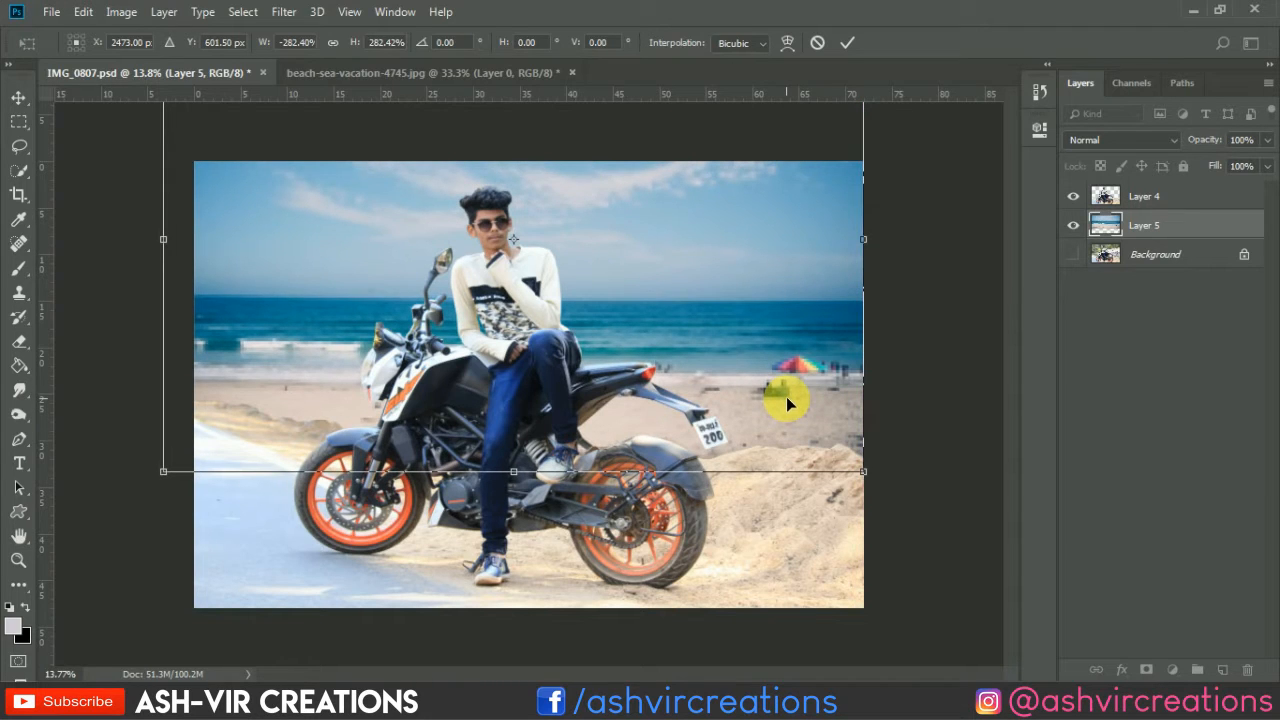
key("Return")
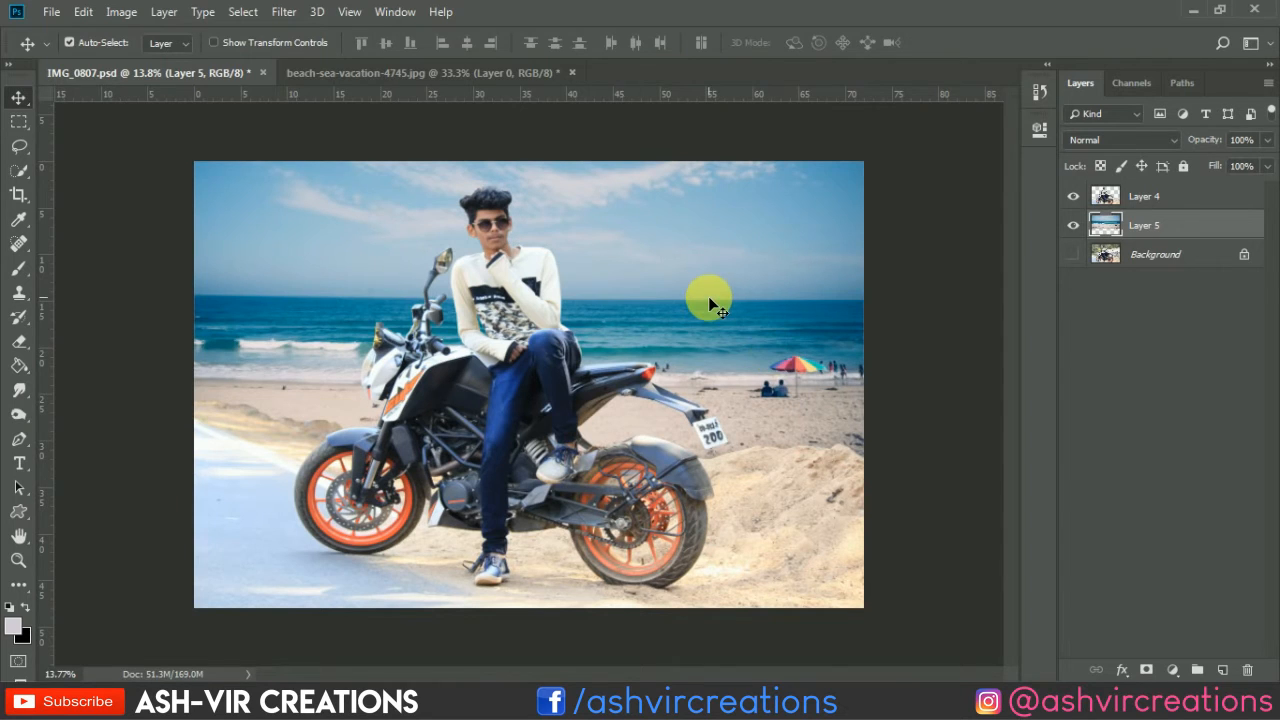
Step: Apply a light Gaussian Blur to the beach layer and shift the layer slightly downward
scroll(708, 296, "up", 1)
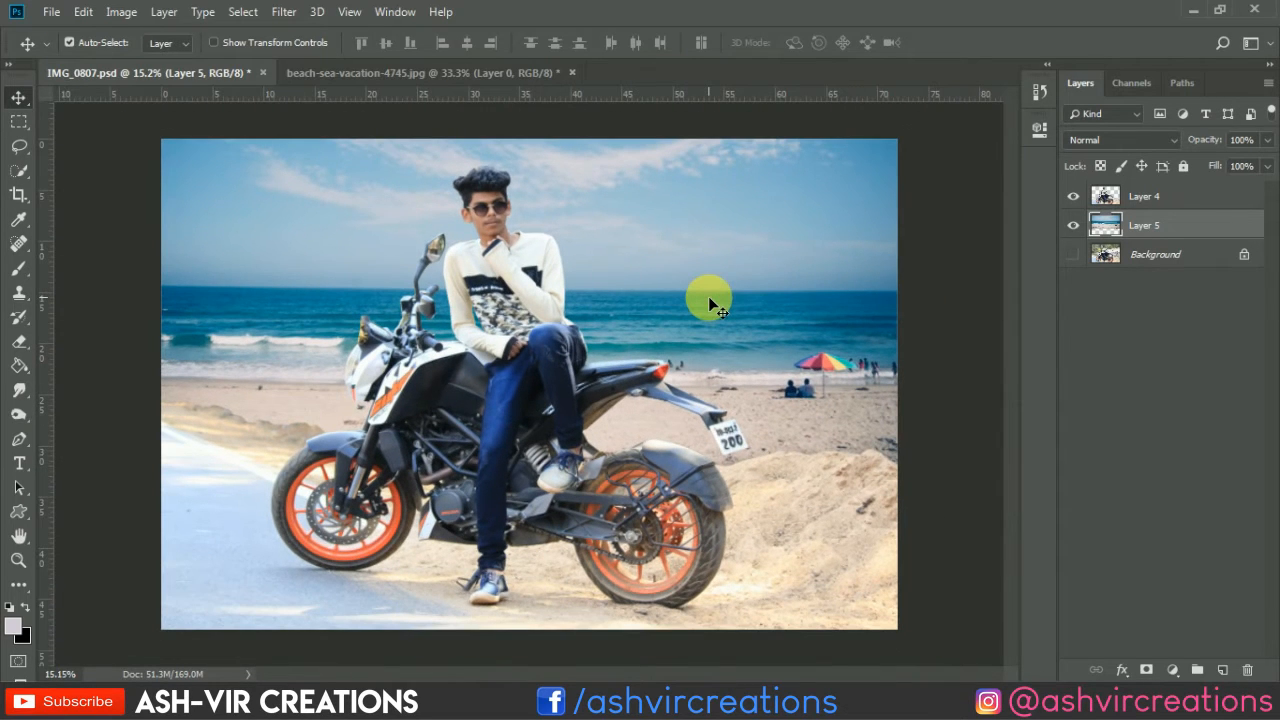
right_click(795, 282)
left_click(800, 290)
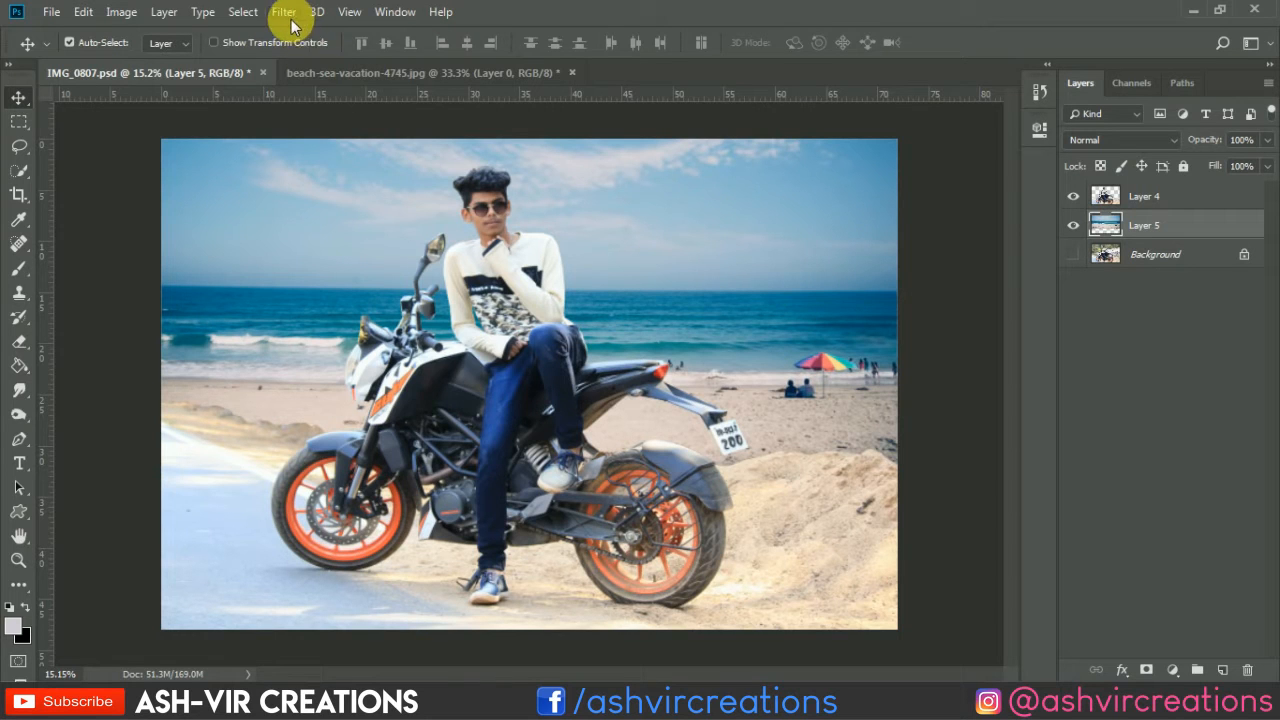
left_click(287, 12)
mouse_move(328, 224)
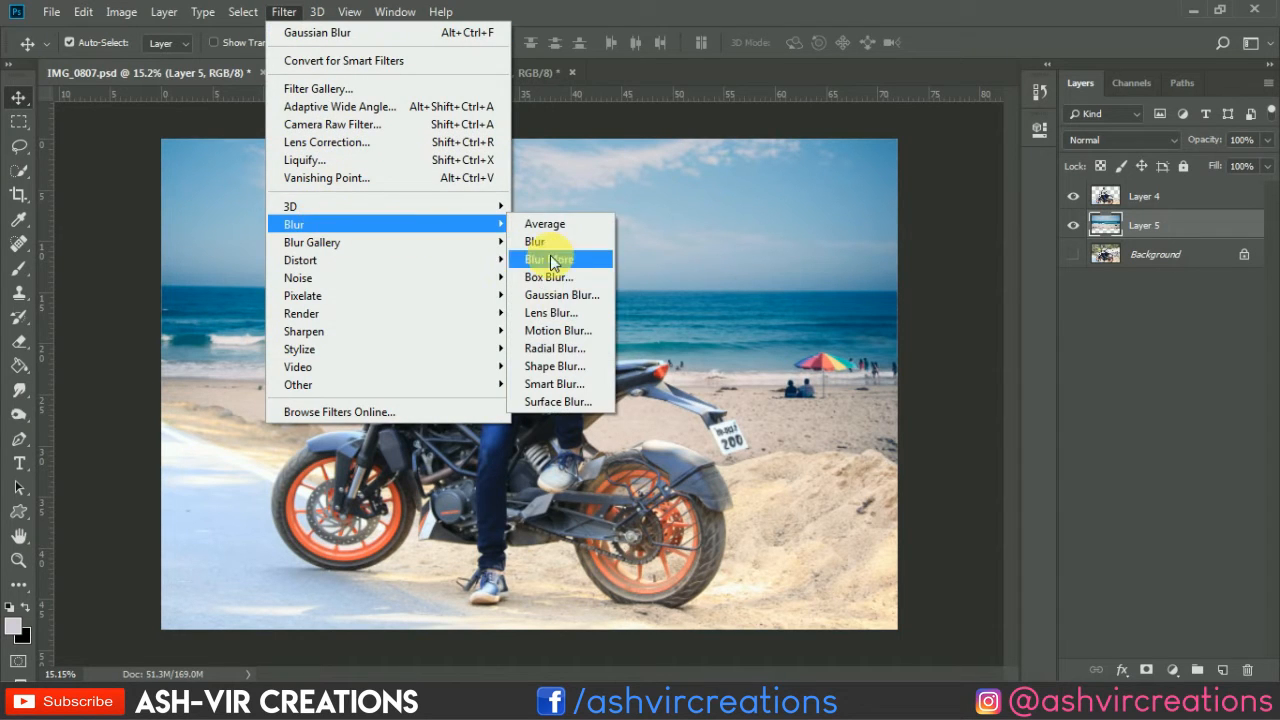
left_click(564, 296)
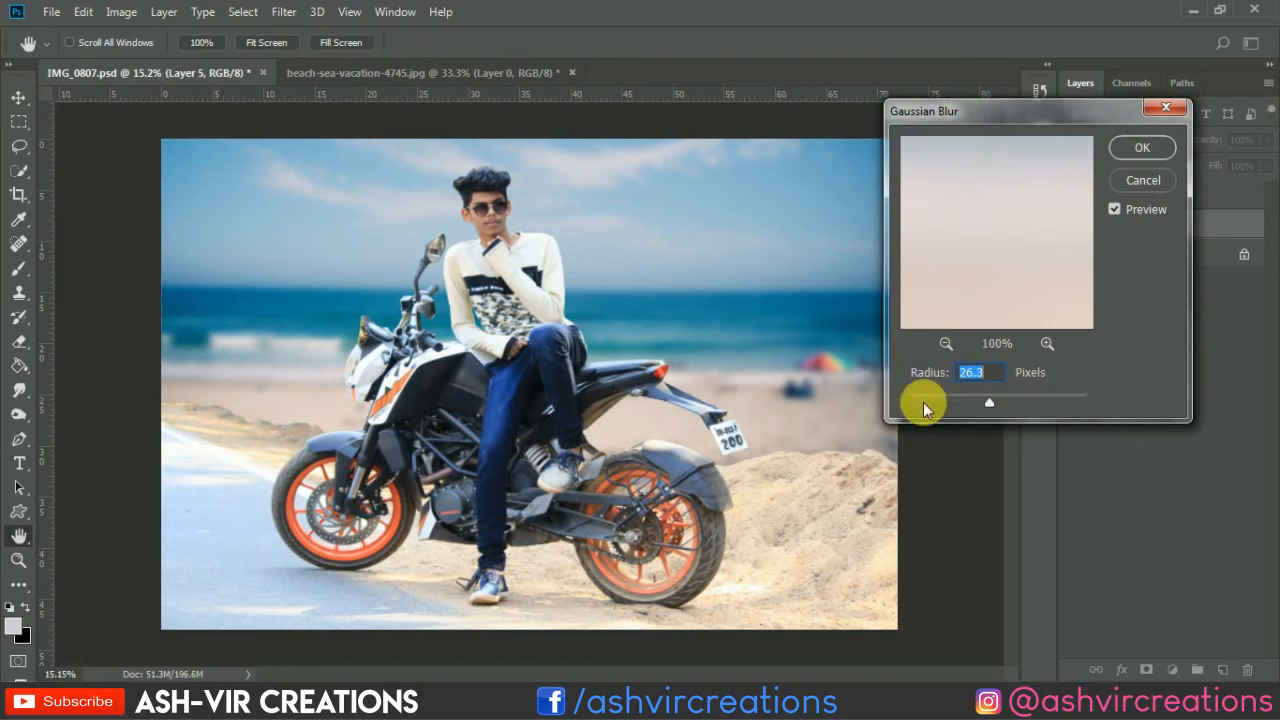
left_click(945, 398)
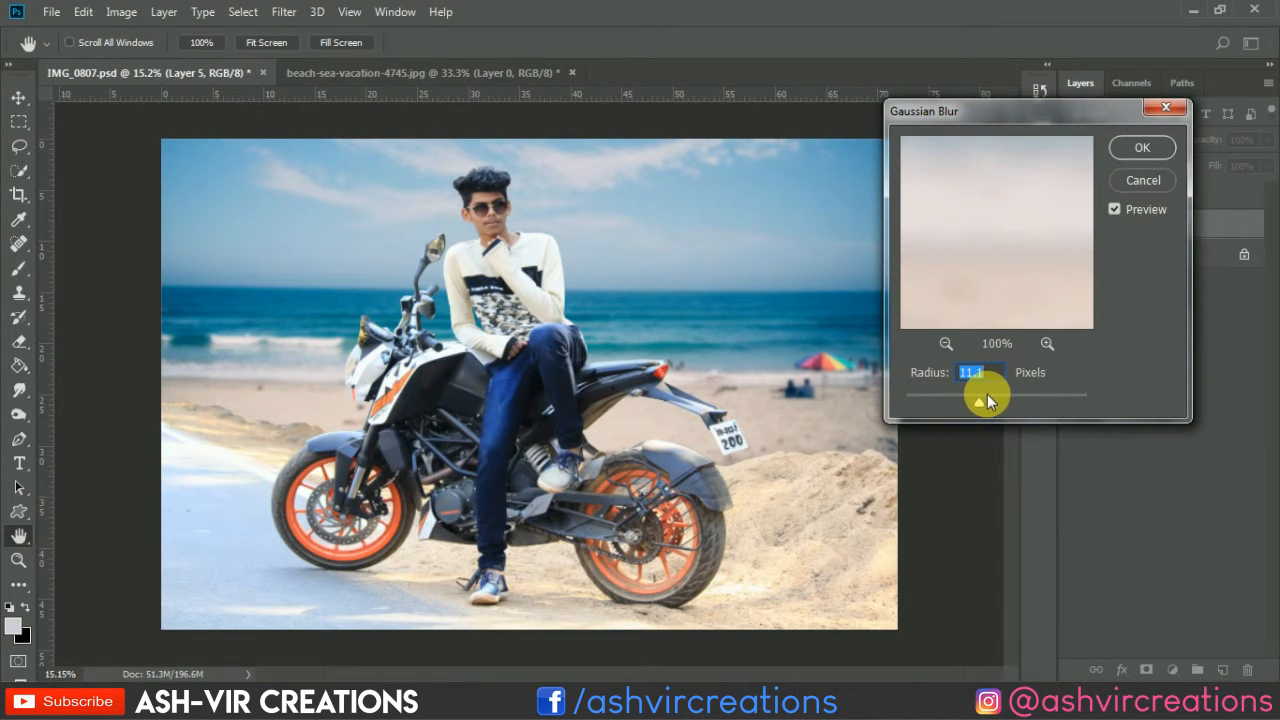
left_click_drag(984, 400, 982, 395)
left_click(1136, 146)
left_click_drag(771, 213, 774, 224)
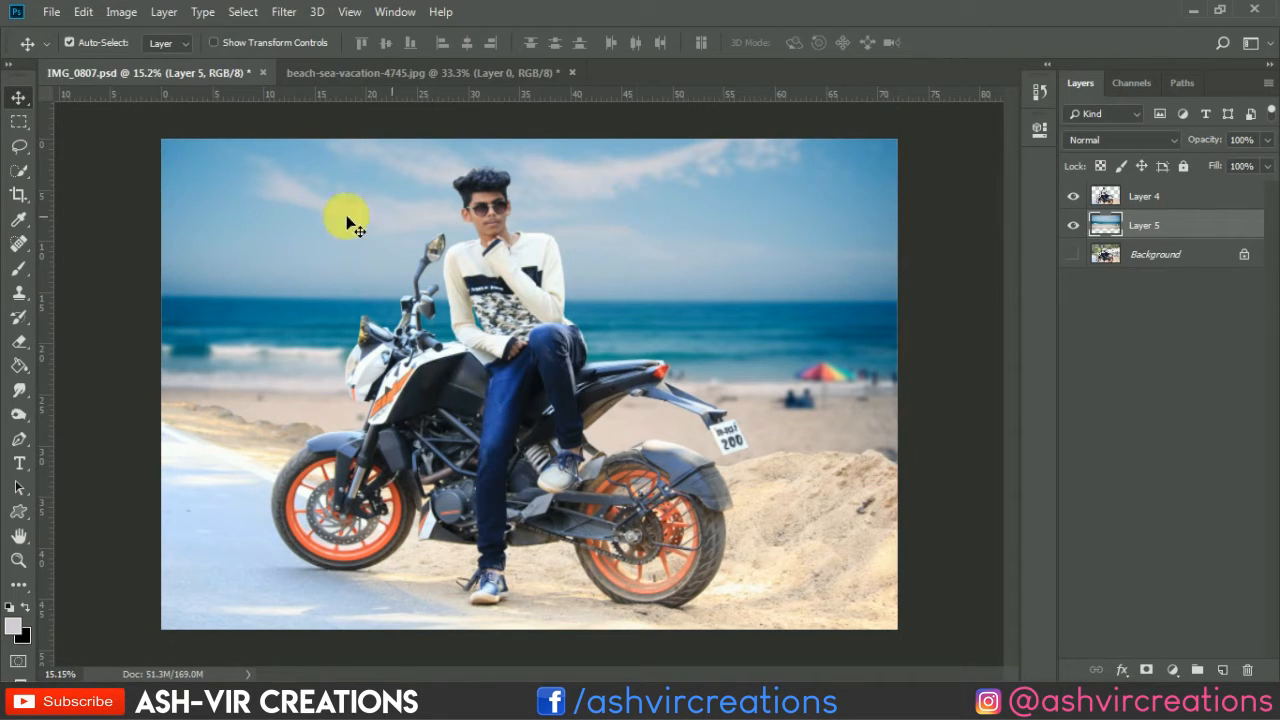
Step: Set the Crop tool to Ratio with cleared width and height values, and start a crop covering the full canvas
left_click(19, 196)
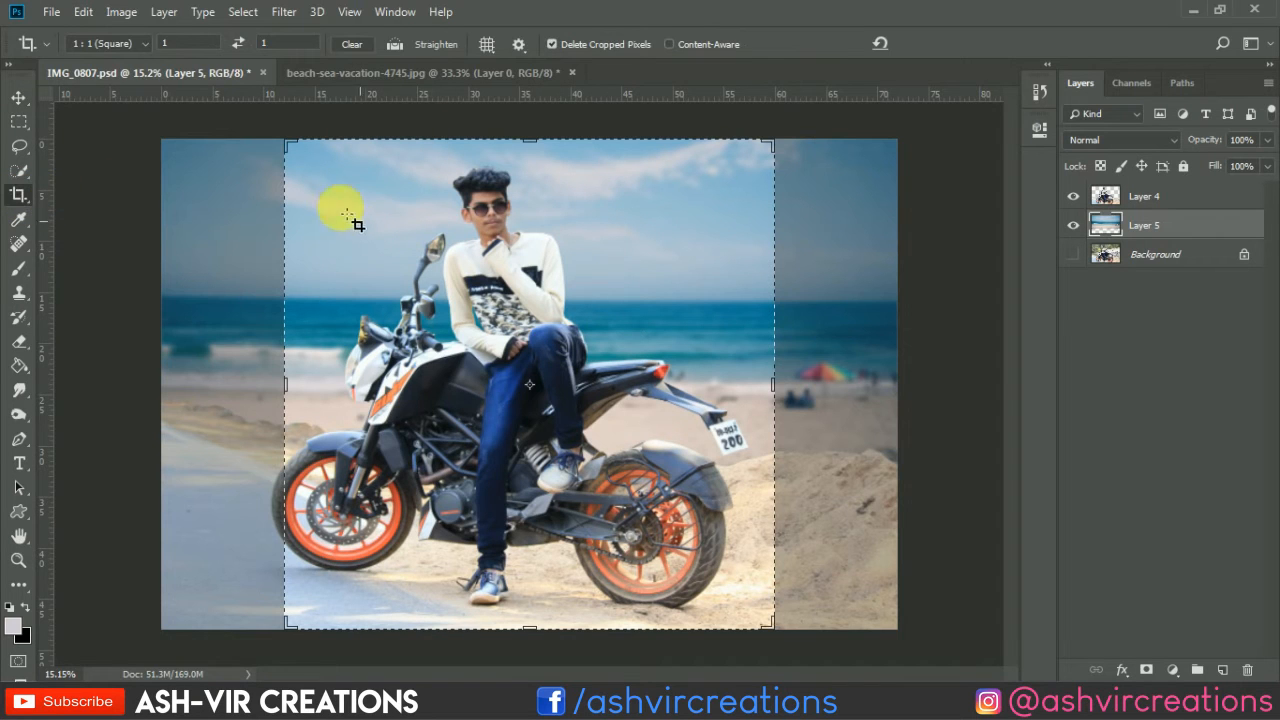
left_click(135, 44)
left_click(135, 61)
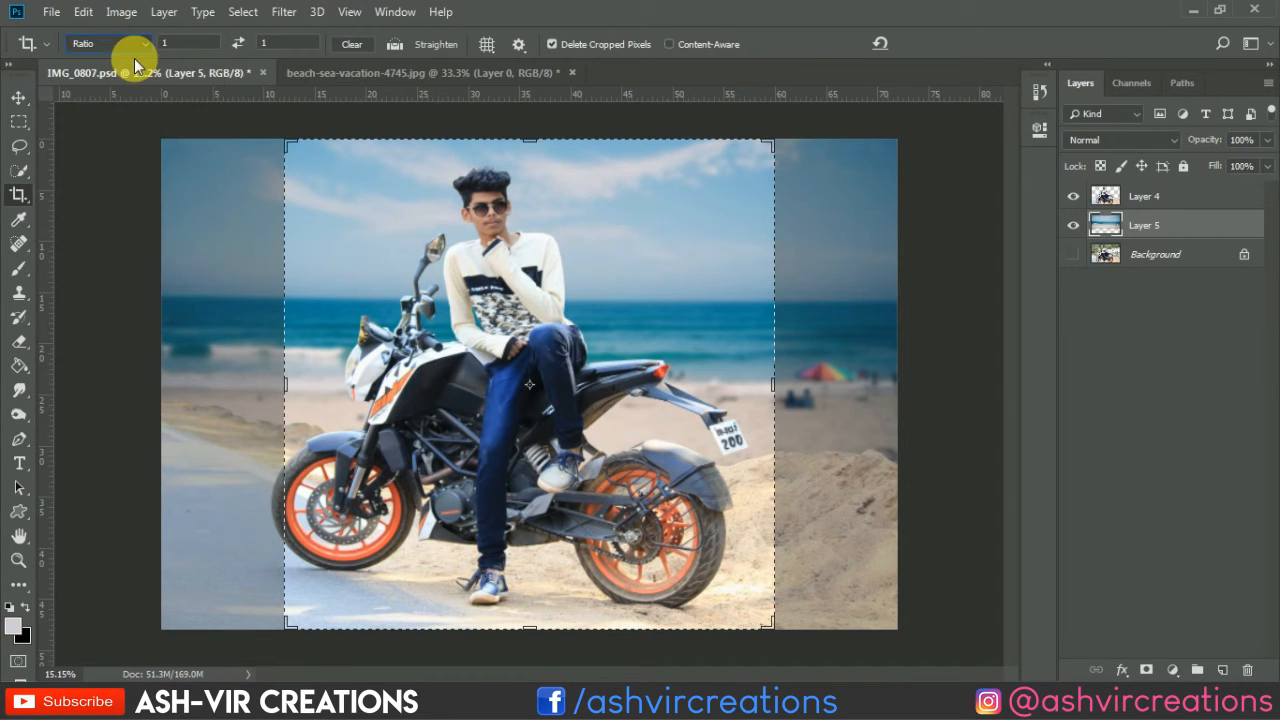
left_click(23, 98)
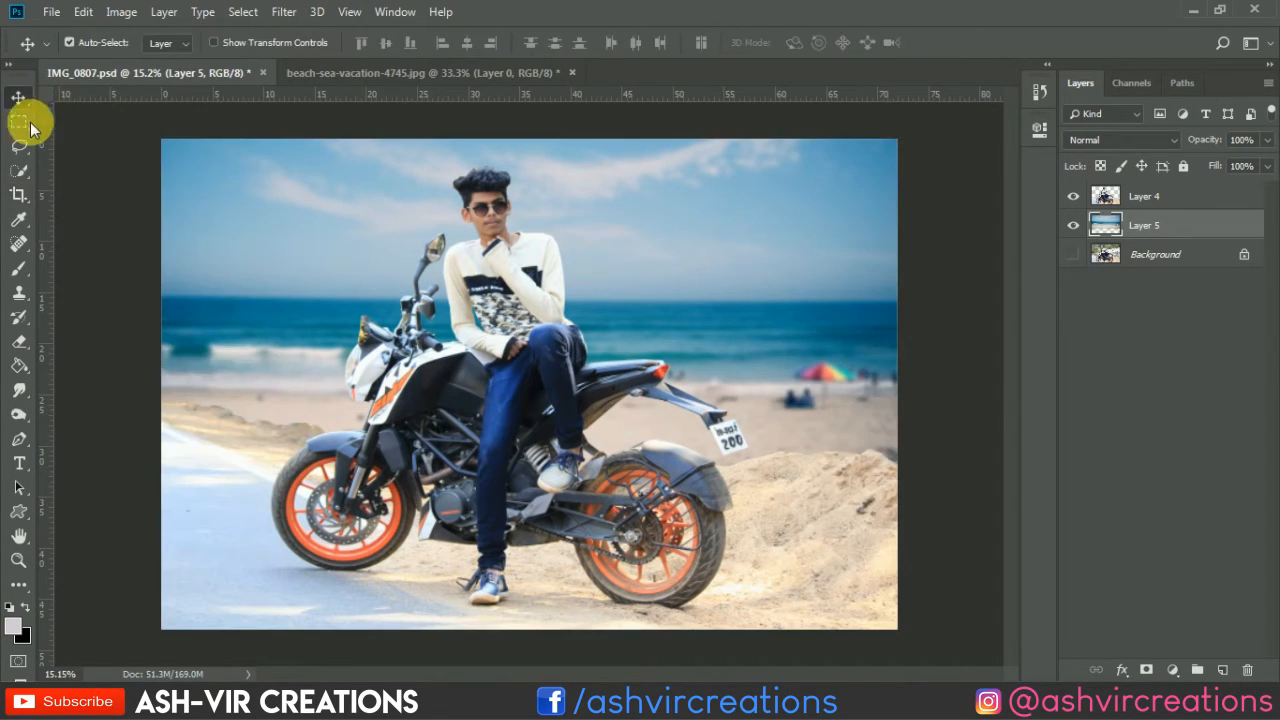
left_click(26, 192)
left_click(351, 47)
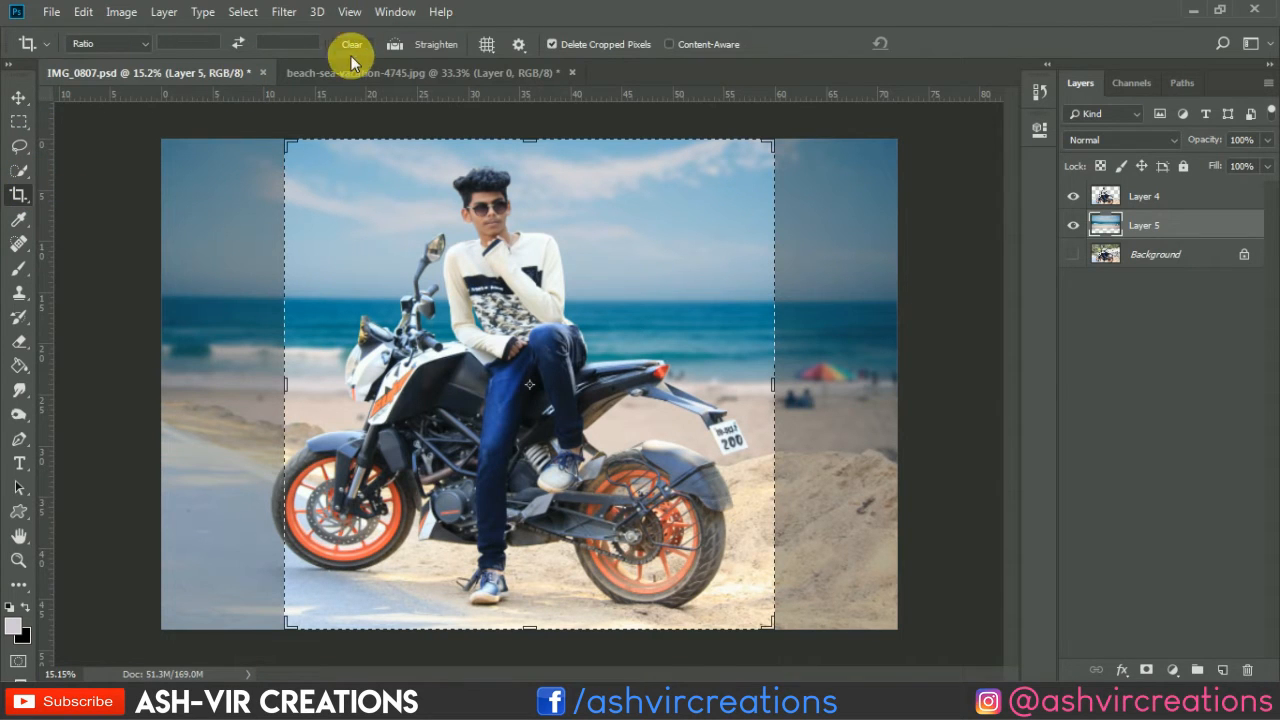
left_click(21, 90)
left_click(20, 192)
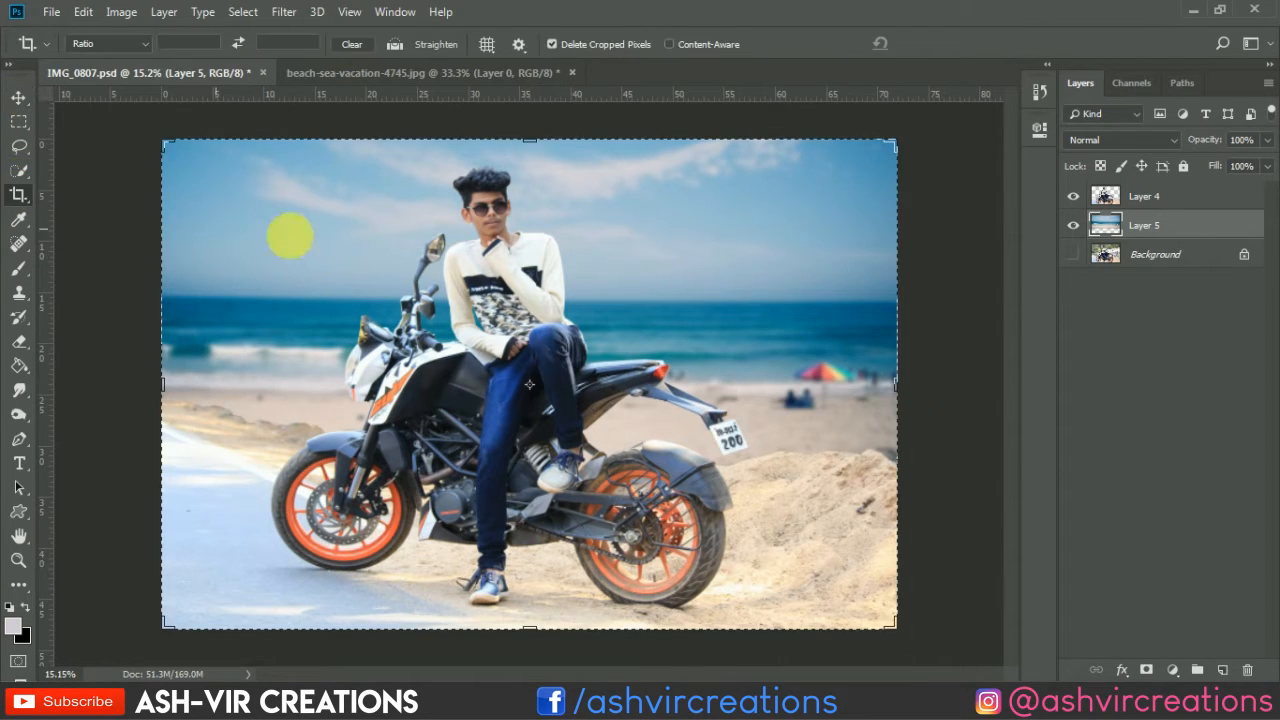
Step: Extend the canvas upward with the crop frame to include more sky above the rider, and commit the crop
left_click(490, 249)
scroll(492, 249, "down", 3)
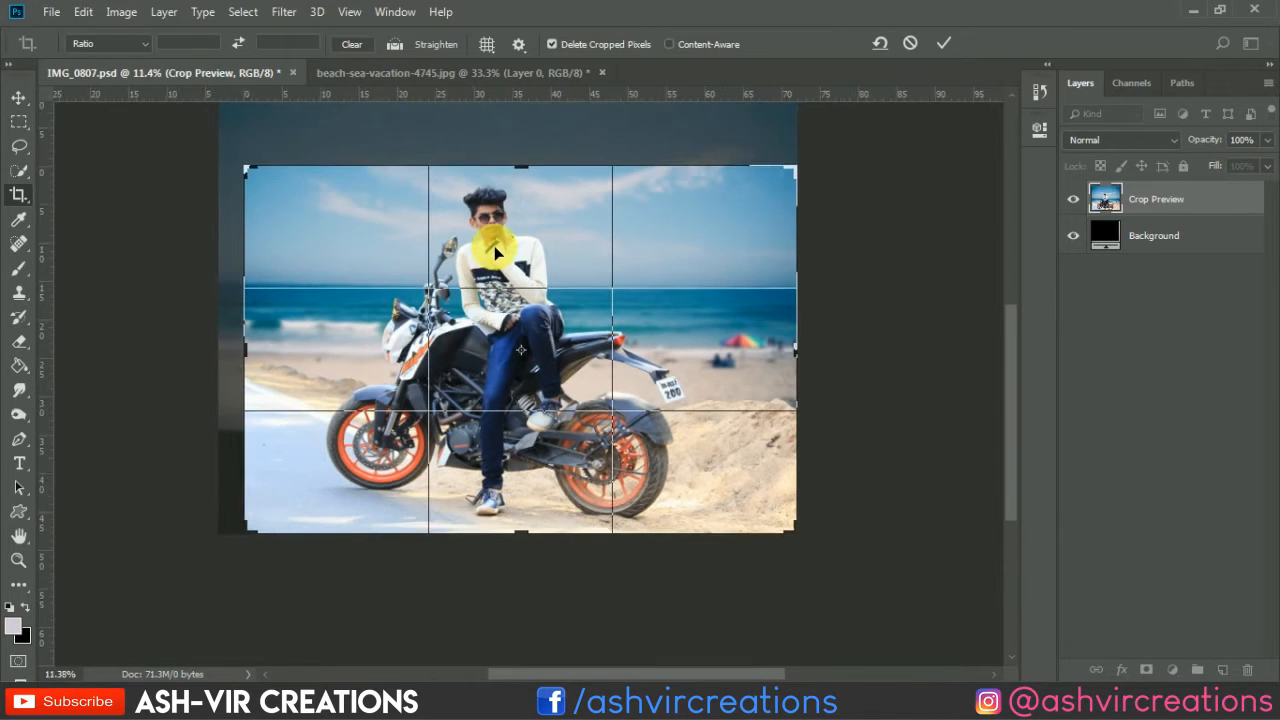
scroll(497, 250, "down", 1)
left_click_drag(540, 222, 531, 177)
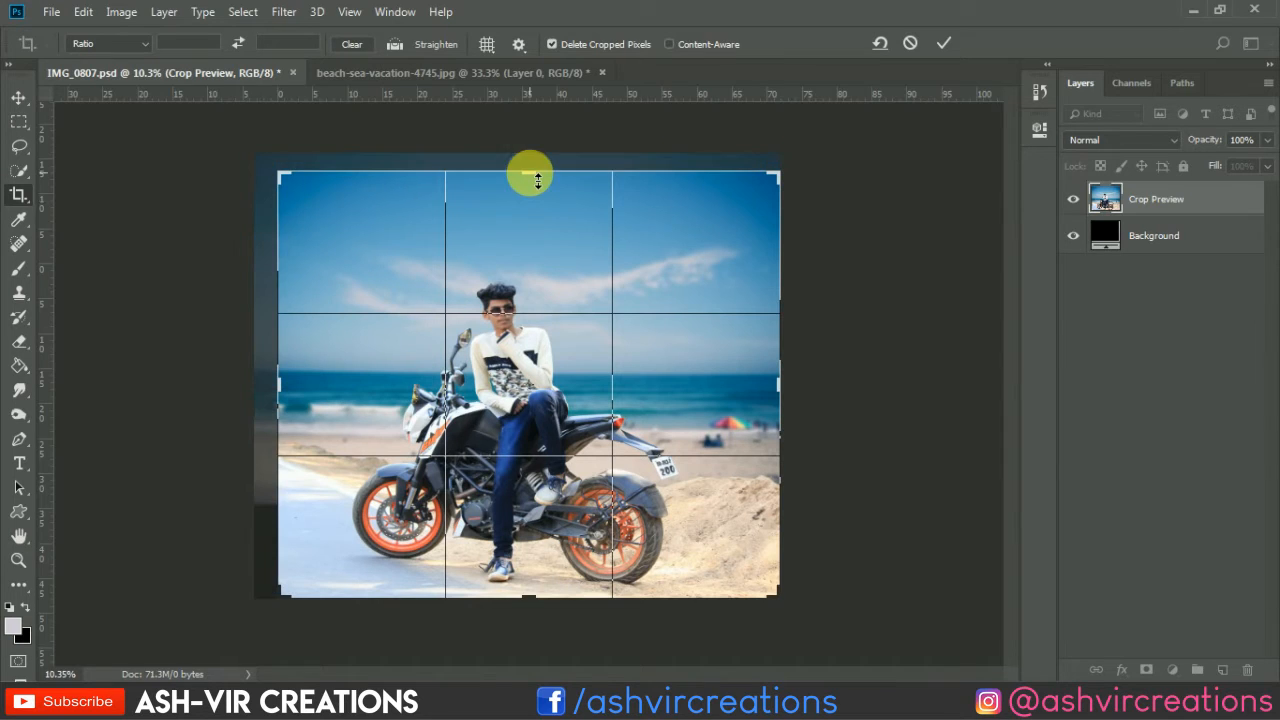
scroll(533, 220, "up", 4)
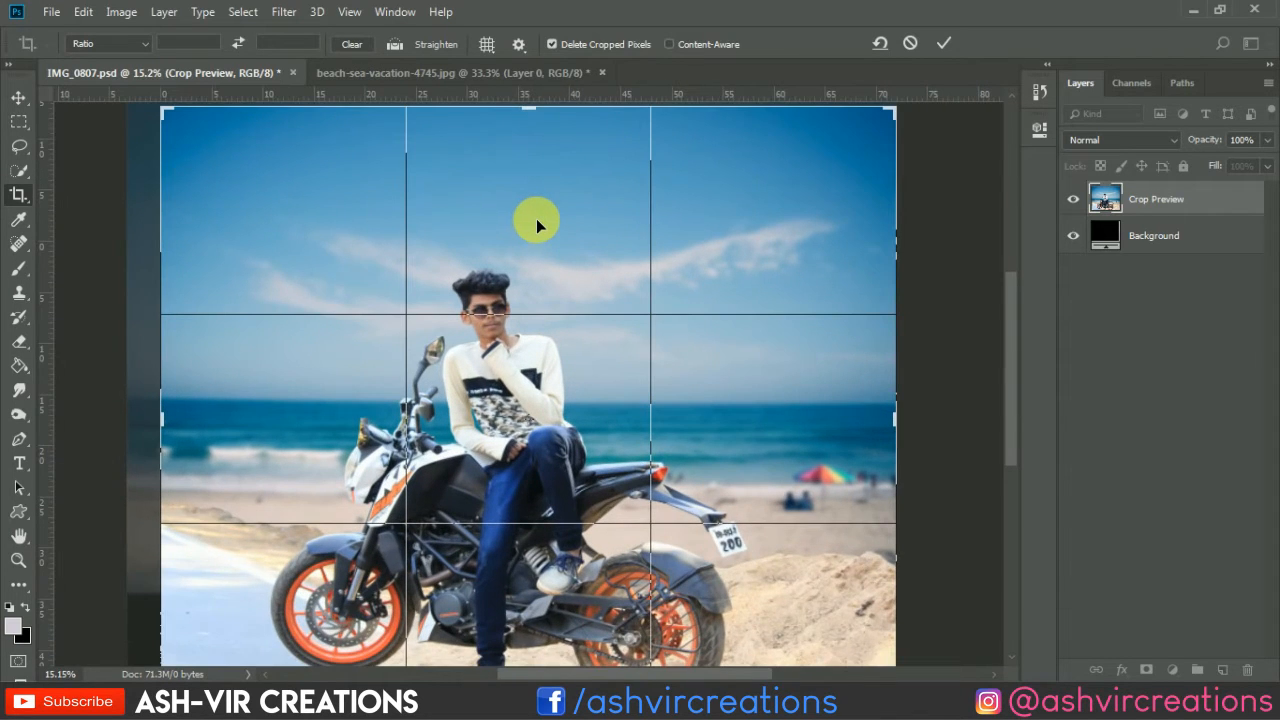
scroll(536, 218, "down", 2)
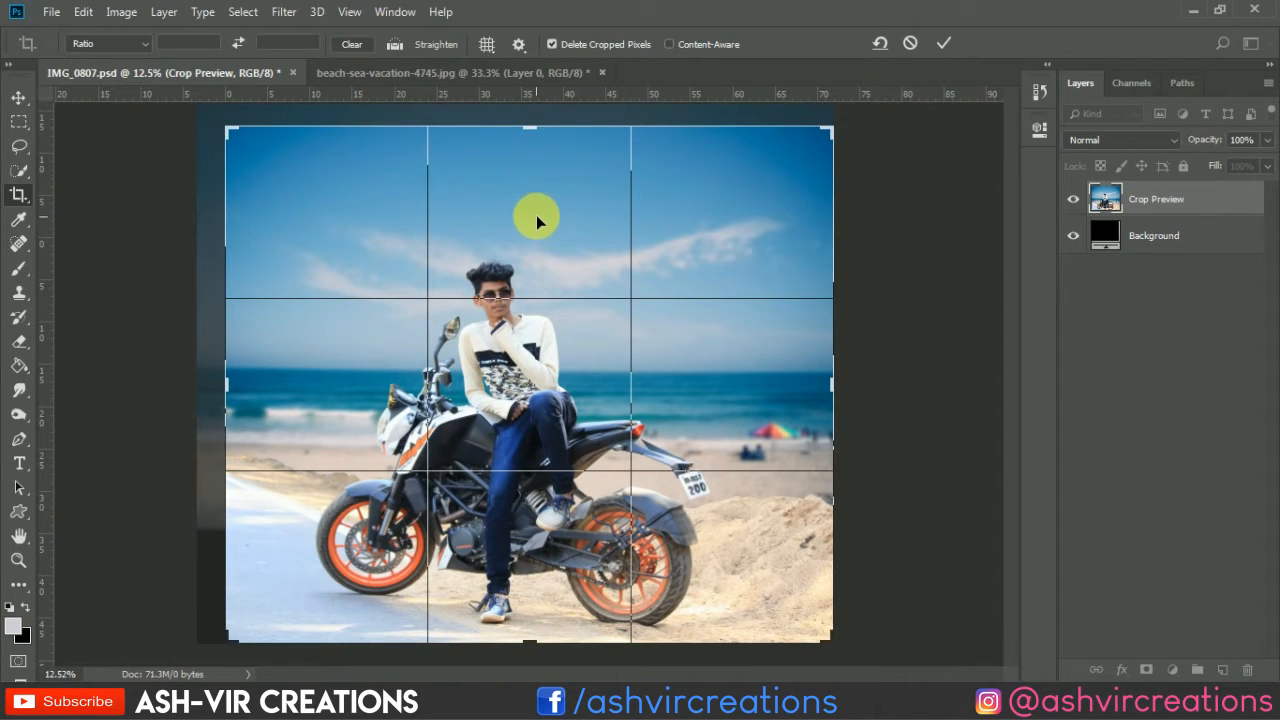
left_click_drag(537, 131, 537, 137)
left_click(942, 42)
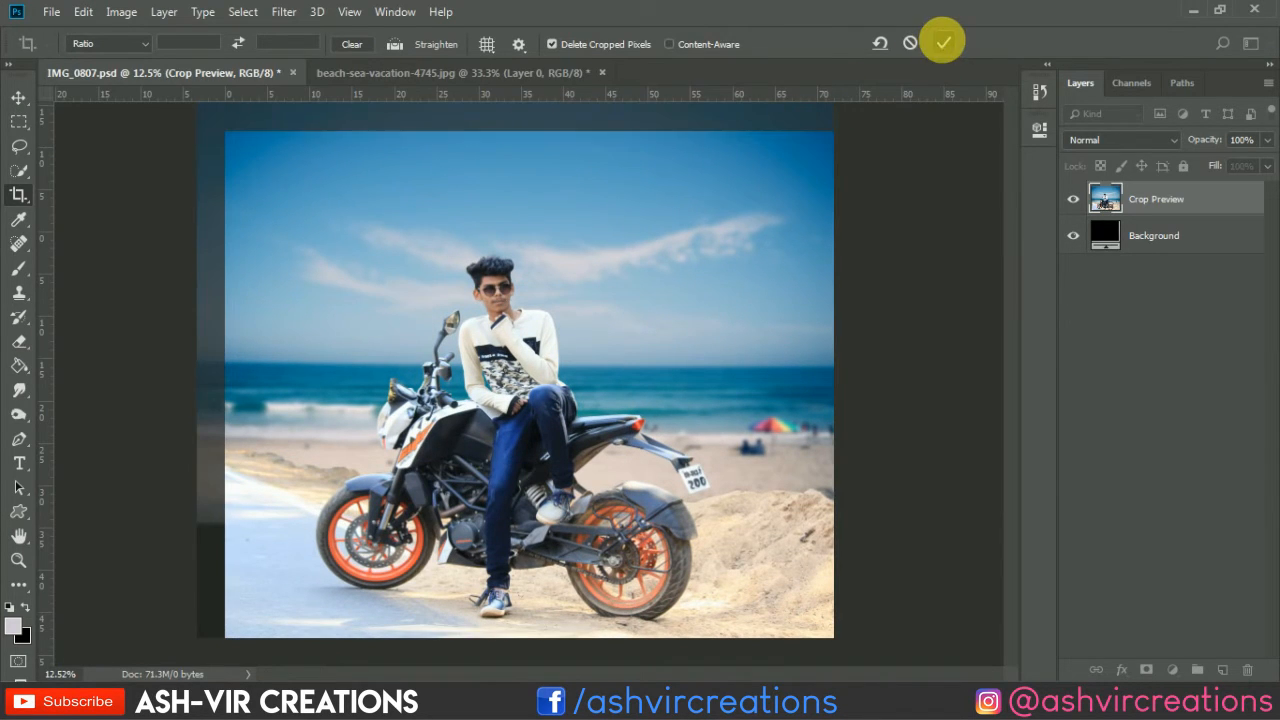
key("v")
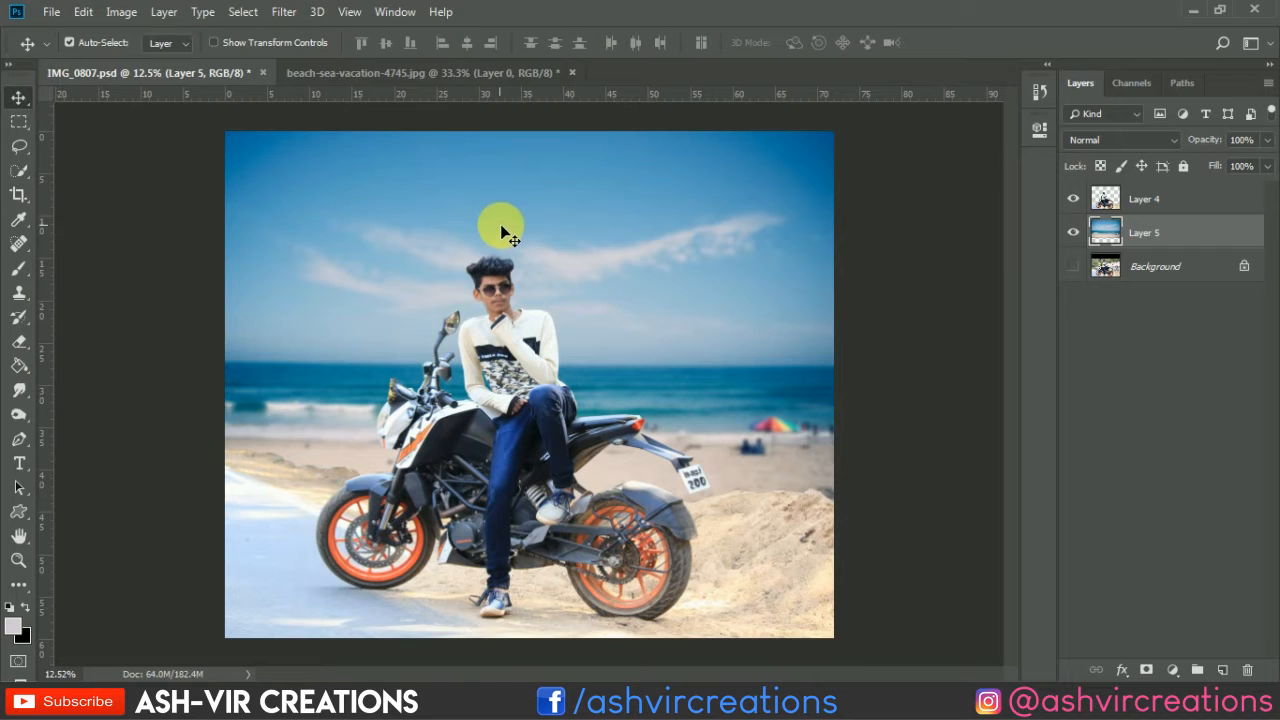
scroll(505, 228, "up", 1)
scroll(487, 203, "down", 1)
scroll(648, 313, "up", 1)
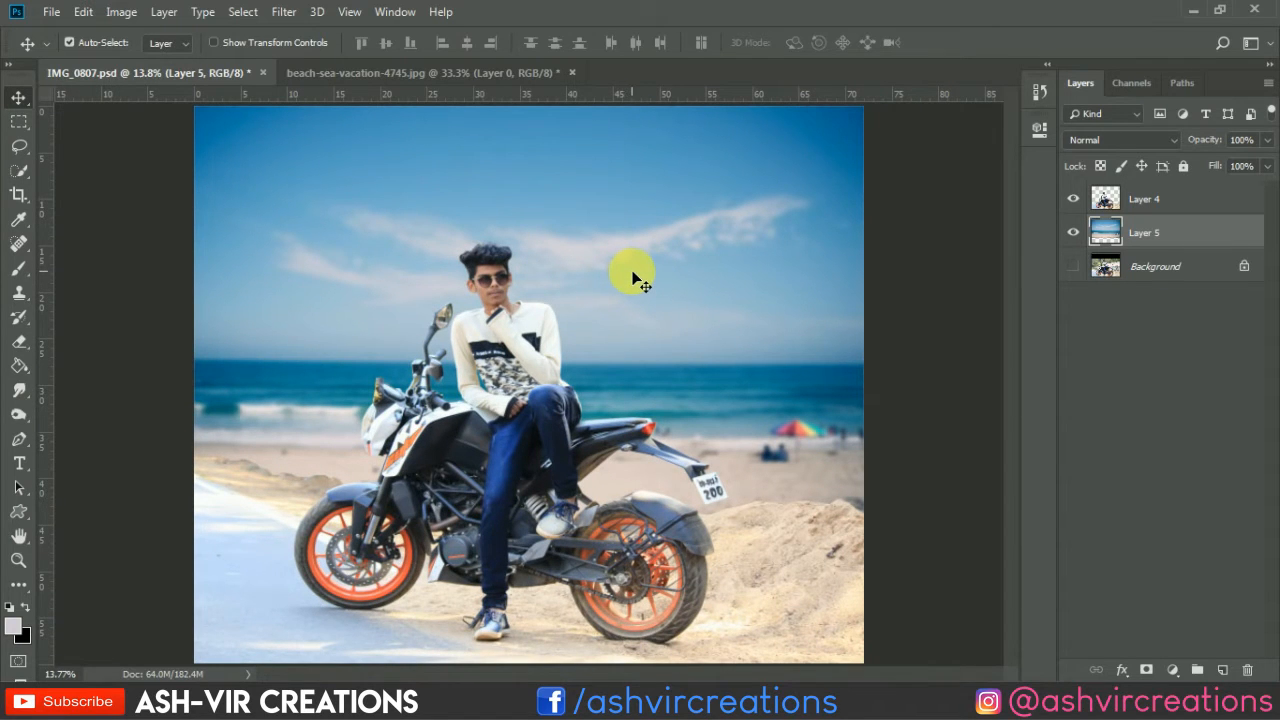
scroll(633, 278, "down", 1)
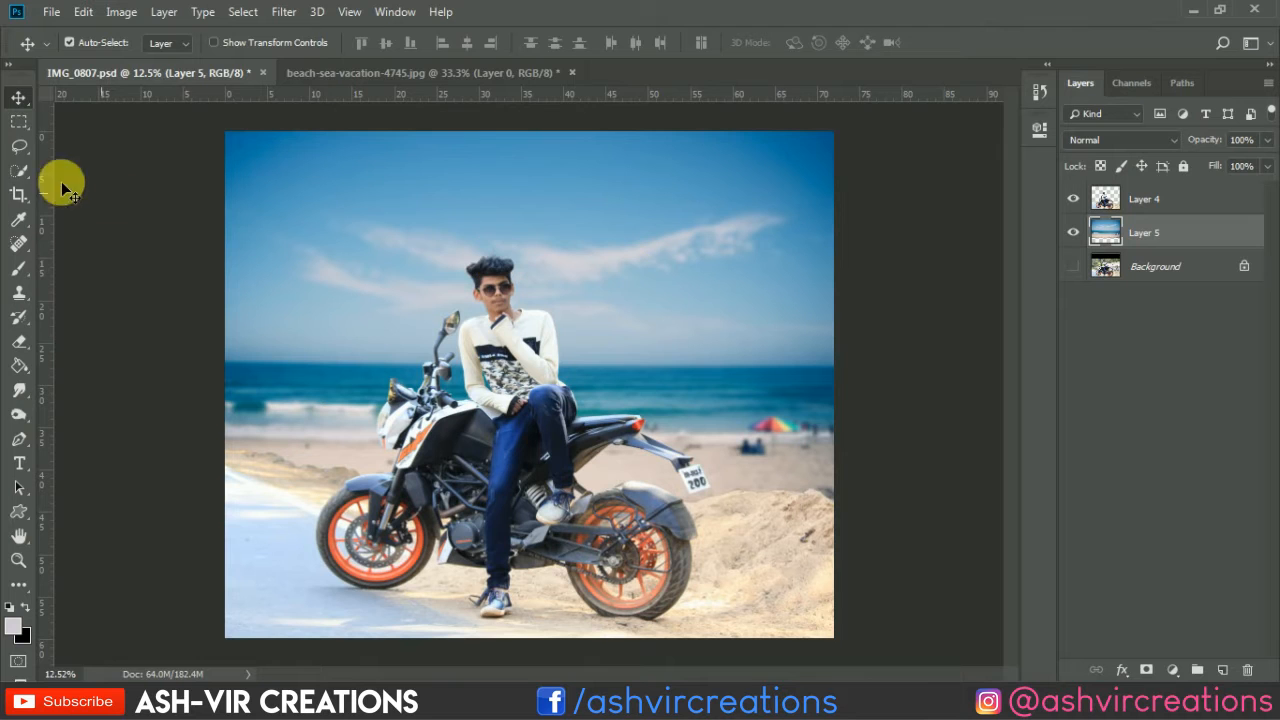
Step: Erase the leftover background fringe along the top edge of the rider's hair on Layer 4 with the Eraser reduced to 100 px
scroll(451, 266, "up", 6)
right_click(511, 261)
left_click(522, 270)
scroll(515, 265, "up", 10)
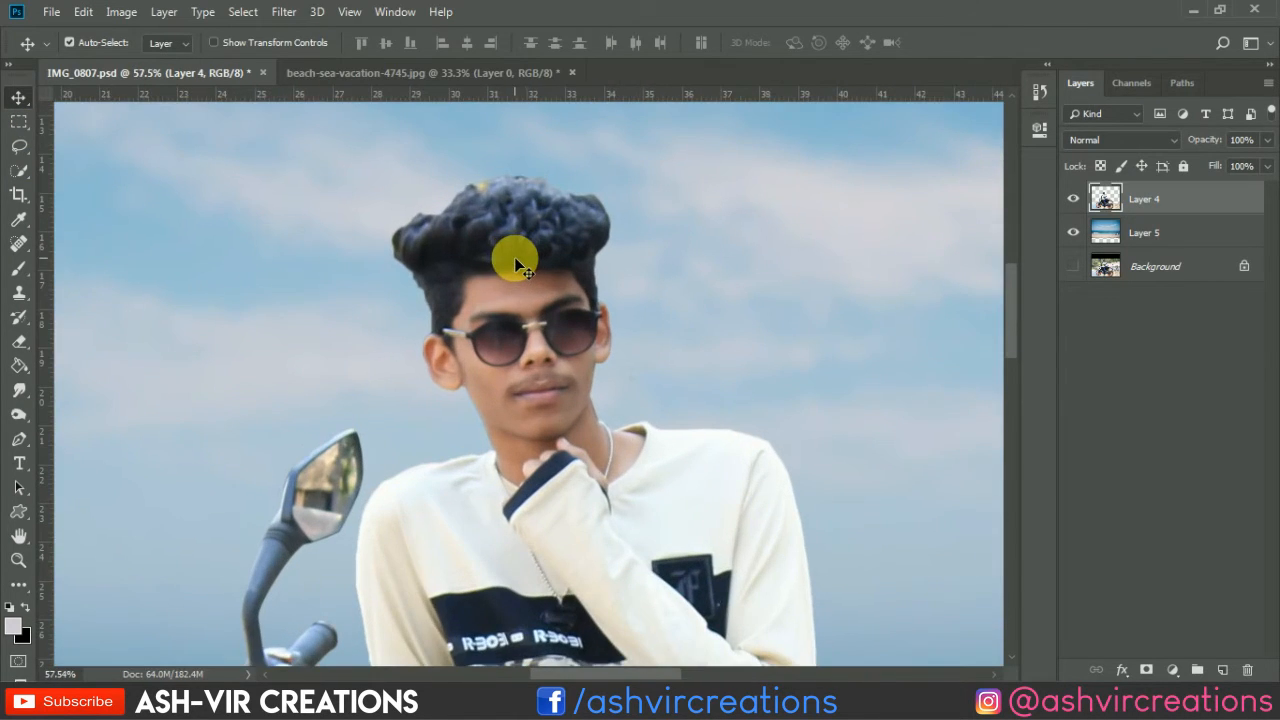
left_click_drag(527, 257, 496, 311)
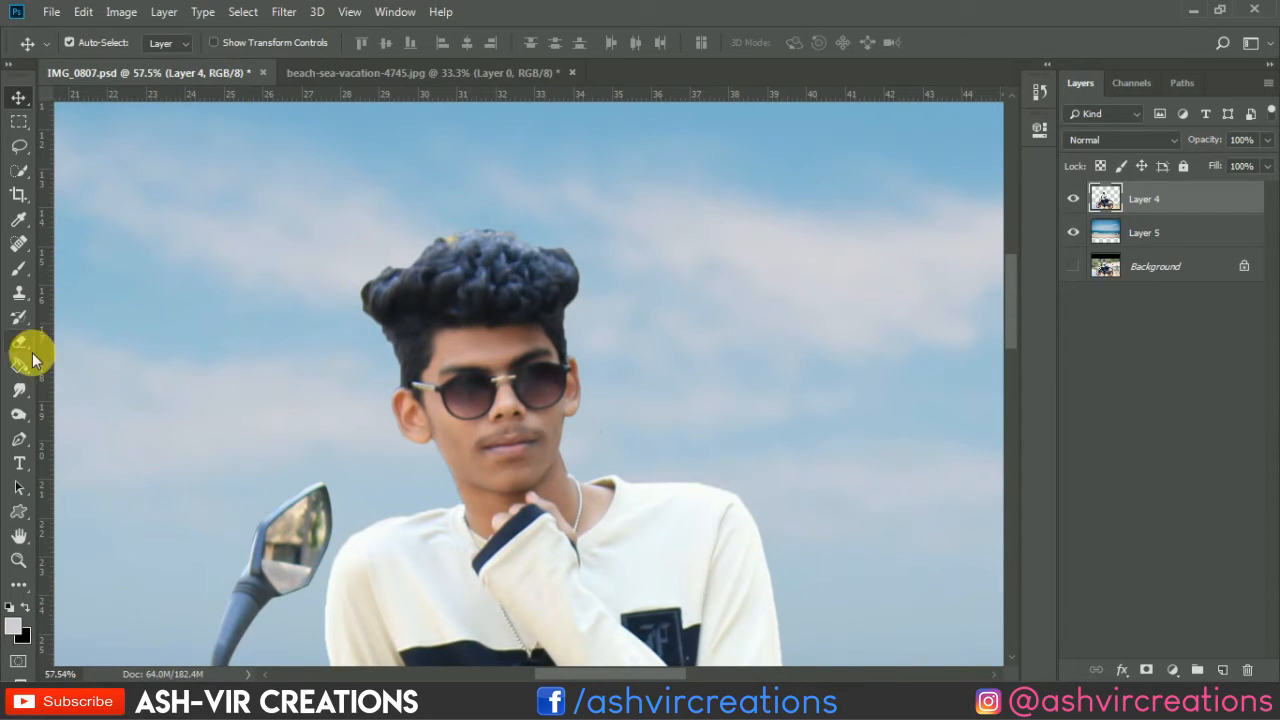
left_click(20, 394)
scroll(365, 320, "up", 4)
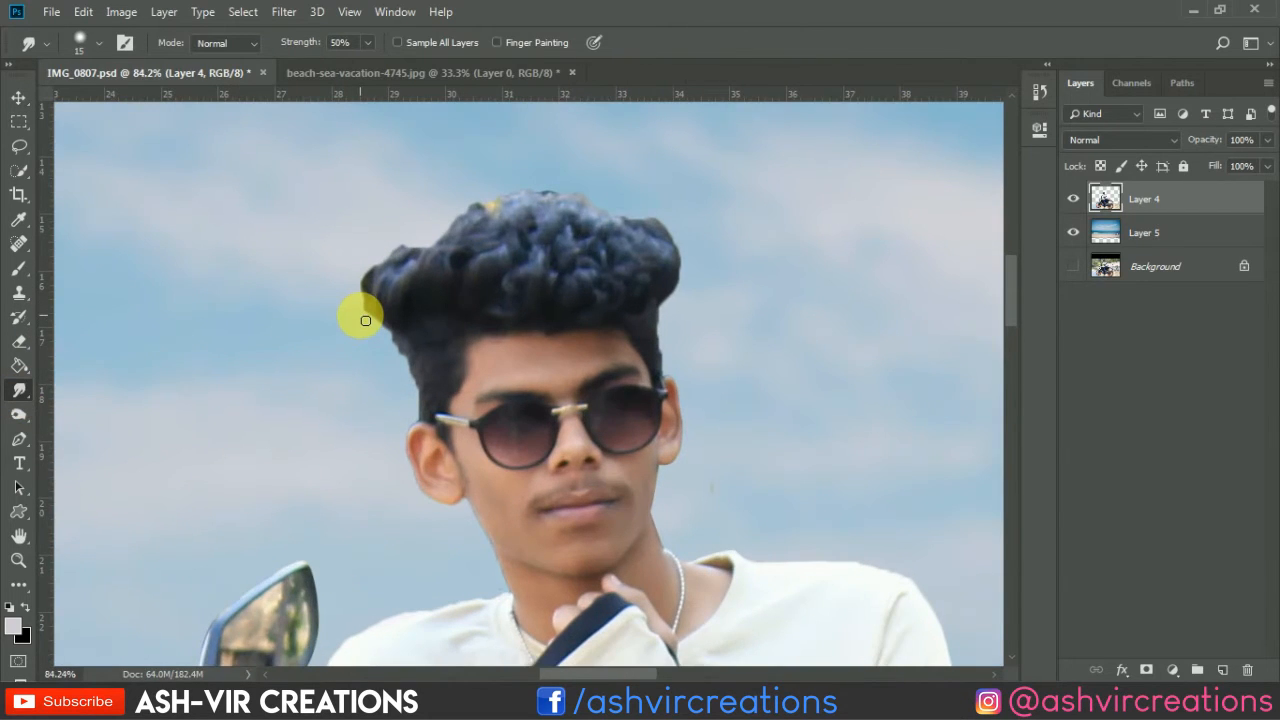
left_click(19, 341)
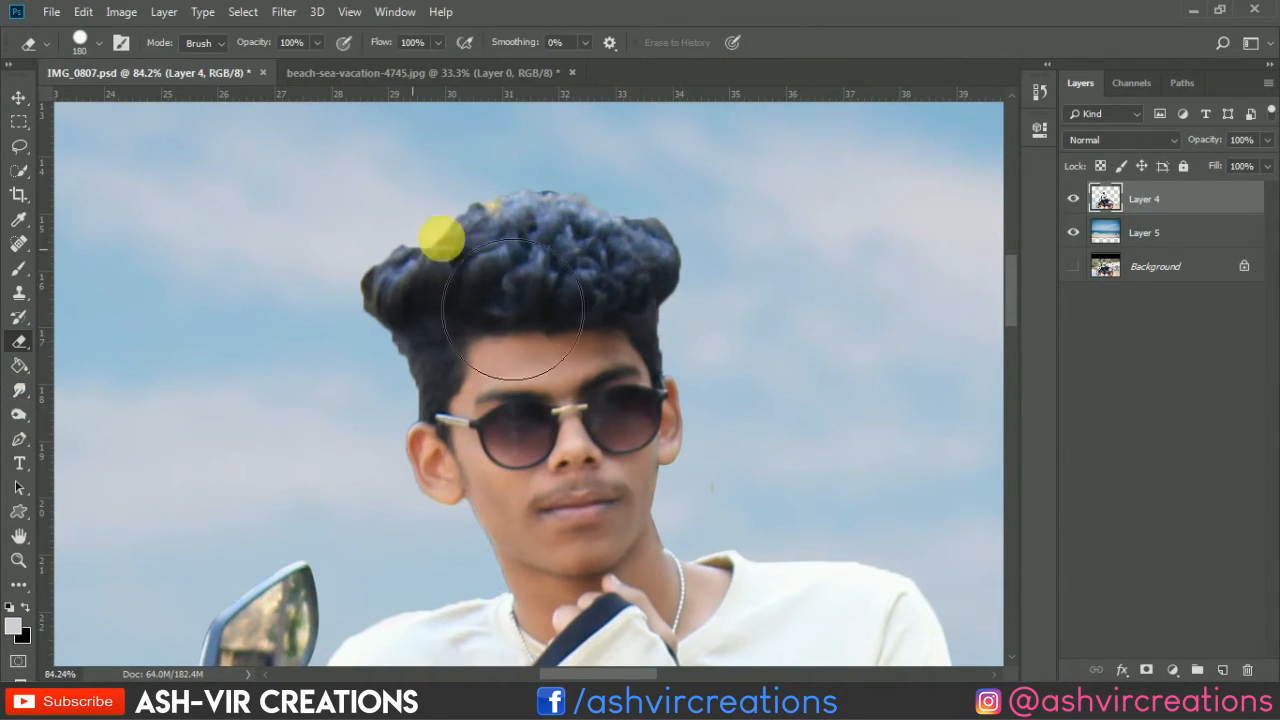
key("bracketleft")
key("bracketleft")
key("bracketleft")
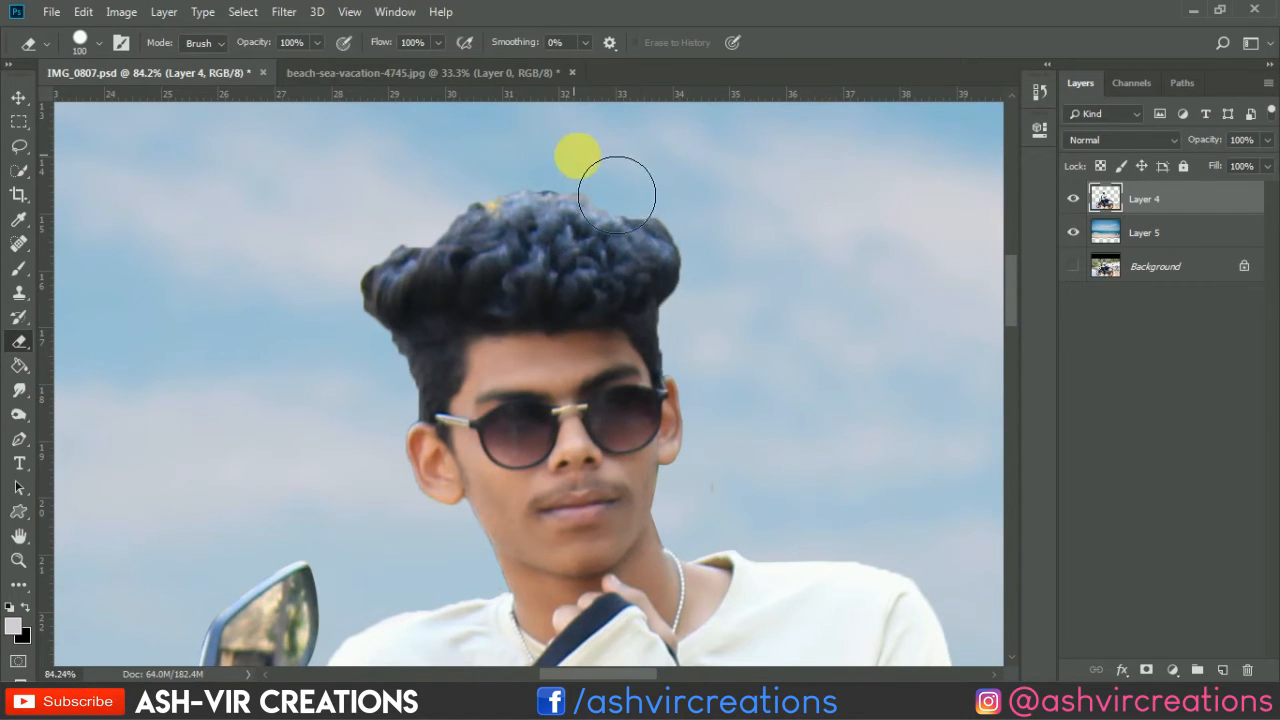
left_click_drag(607, 208, 518, 208)
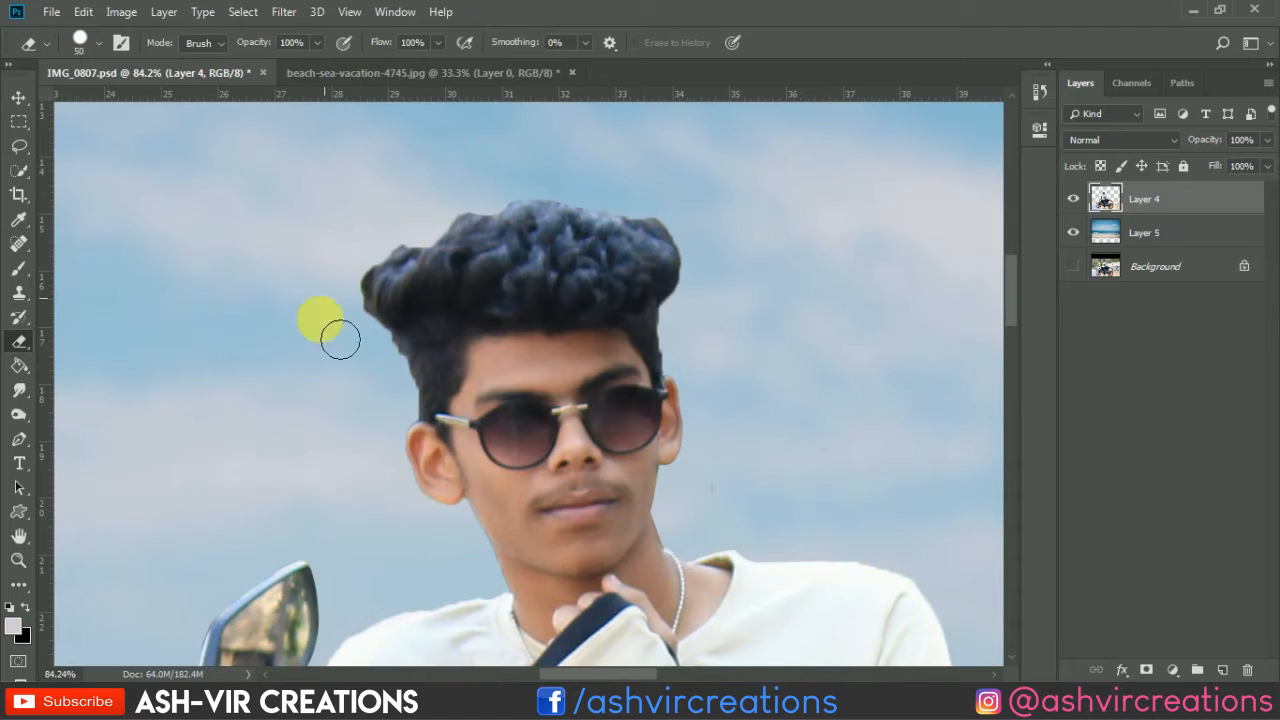
Step: Reduce the Eraser to 40 px and erase the light fringe along the outer edge of the ear on the mirror side
scroll(346, 357, "up", 6)
key("bracketleft")
key("bracketleft")
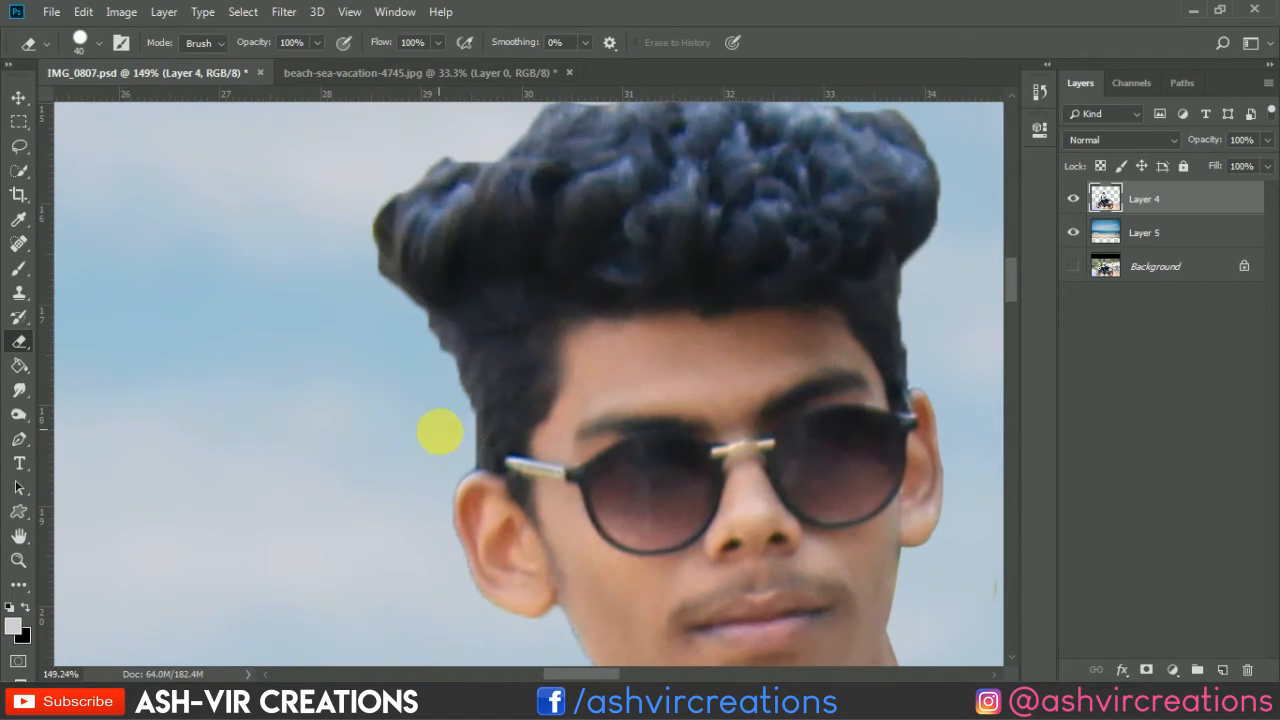
mouse_move(453, 515)
left_mouse_down()
mouse_move(449, 563)
mouse_move(468, 595)
left_mouse_up()
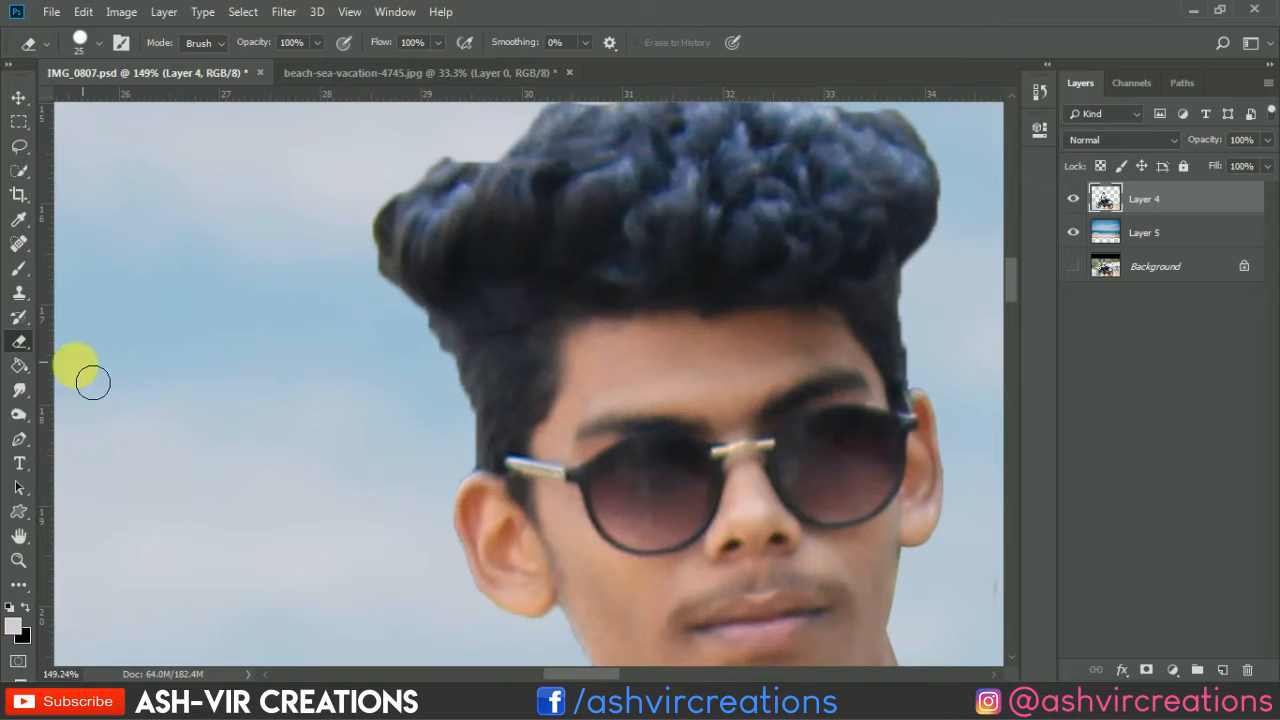
Step: Smudge the mirror-side edge of the rider's hair outward into strands on Layer 4, switching the Smudge brush to Hard Round
left_click(18, 390)
key("bracketright")
mouse_move(446, 306)
left_mouse_down()
mouse_move(425, 284)
mouse_move(469, 323)
mouse_move(441, 341)
mouse_move(352, 265)
mouse_move(446, 319)
mouse_move(392, 326)
mouse_move(362, 275)
mouse_move(434, 306)
mouse_move(372, 262)
mouse_move(433, 332)
mouse_move(377, 297)
mouse_move(368, 262)
mouse_move(405, 296)
mouse_move(379, 213)
mouse_move(390, 234)
mouse_move(411, 199)
mouse_move(411, 233)
mouse_move(437, 168)
mouse_move(426, 223)
mouse_move(430, 141)
mouse_move(466, 189)
left_mouse_up()
right_click(468, 188)
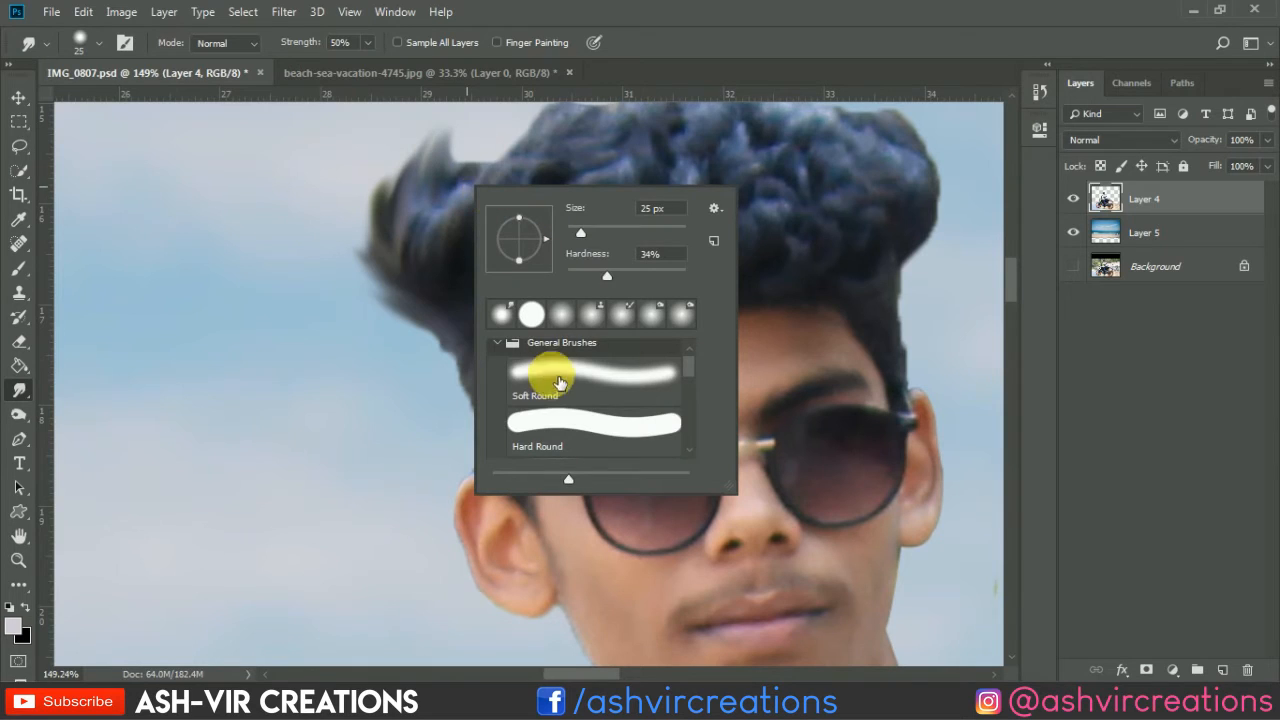
double_click(552, 425)
mouse_move(462, 190)
left_mouse_down()
mouse_move(492, 142)
mouse_move(498, 186)
mouse_move(512, 121)
mouse_move(480, 351)
mouse_move(481, 338)
mouse_move(411, 340)
mouse_move(372, 283)
mouse_move(433, 324)
mouse_move(360, 251)
mouse_move(388, 242)
mouse_move(398, 293)
left_mouse_up()
mouse_move(390, 197)
left_mouse_down()
mouse_move(389, 258)
mouse_move(381, 169)
mouse_move(420, 167)
mouse_move(398, 232)
mouse_move(434, 127)
mouse_move(426, 192)
mouse_move(413, 181)
mouse_move(311, 334)
left_mouse_up()
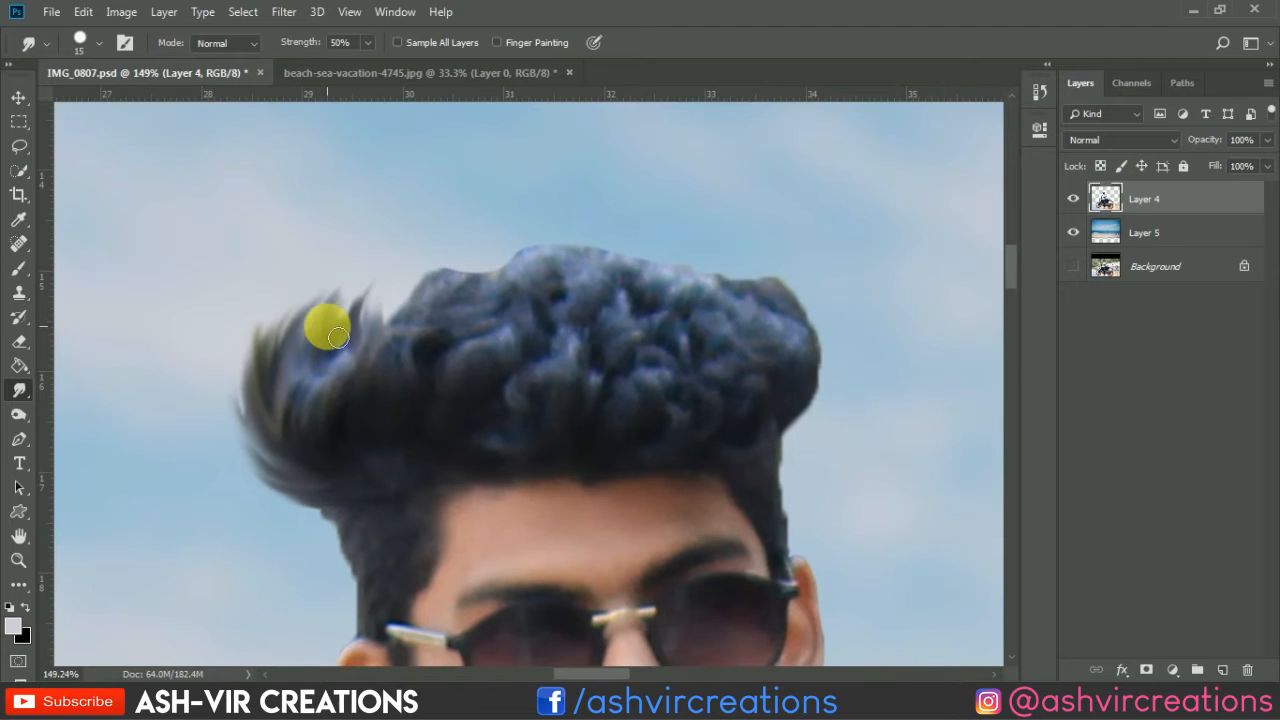
Step: Erase the overextended smudged strands along the mirror-side outer edge of the hair
scroll(360, 318, "down", 7)
scroll(360, 318, "up", 2)
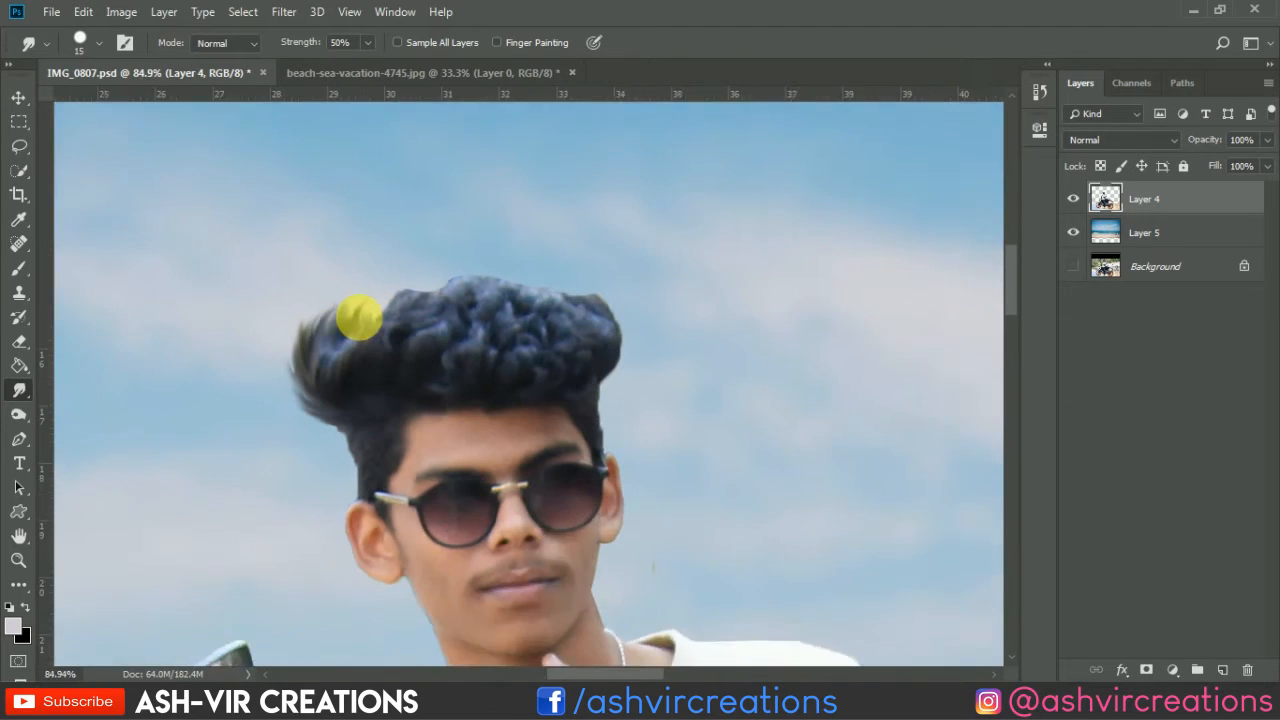
key("e")
mouse_move(287, 327)
left_mouse_down()
mouse_move(321, 345)
mouse_move(316, 424)
mouse_move(340, 466)
mouse_move(300, 321)
mouse_move(302, 426)
mouse_move(334, 468)
mouse_move(293, 410)
mouse_move(118, 373)
left_mouse_up()
Step: Smudge fine strands outward along the mirror-side edge and across the whole top of the hair, adjusting the brush size as needed
left_click(18, 390)
scroll(349, 374, "up", 5)
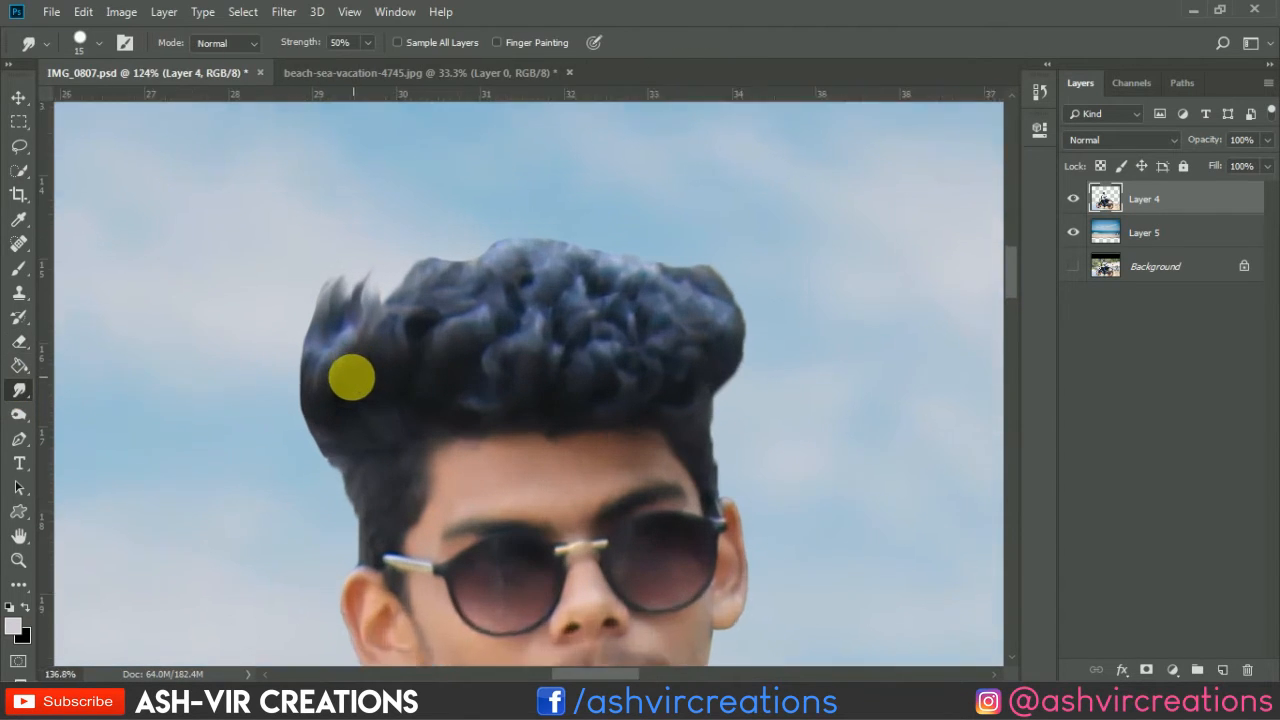
key("bracketleft")
left_click_drag(332, 470, 271, 423)
key("bracketright")
left_click_drag(320, 460, 297, 403)
key("bracketright")
mouse_move(339, 471)
left_mouse_down()
mouse_move(283, 394)
mouse_move(289, 382)
mouse_move(300, 396)
mouse_move(348, 251)
mouse_move(397, 228)
mouse_move(387, 315)
mouse_move(410, 252)
mouse_move(381, 250)
mouse_move(437, 313)
mouse_move(628, 217)
mouse_move(580, 211)
mouse_move(822, 346)
mouse_move(791, 393)
mouse_move(822, 291)
mouse_move(825, 325)
mouse_move(760, 214)
mouse_move(750, 228)
mouse_move(787, 277)
mouse_move(754, 282)
mouse_move(695, 259)
mouse_move(686, 234)
mouse_move(691, 260)
mouse_move(685, 209)
mouse_move(728, 260)
mouse_move(751, 266)
mouse_move(717, 211)
left_mouse_up()
key("bracketright")
key("bracketright")
key("bracketleft")
Step: Reduce the Smudge brush to 8–9 px and smudge the short hair edges above both ears
scroll(769, 380, "down", 2)
scroll(782, 440, "up", 5)
key("bracketleft")
key("bracketleft")
key("bracketleft")
mouse_move(789, 437)
left_mouse_down()
mouse_move(804, 543)
mouse_move(795, 510)
mouse_move(816, 537)
left_mouse_up()
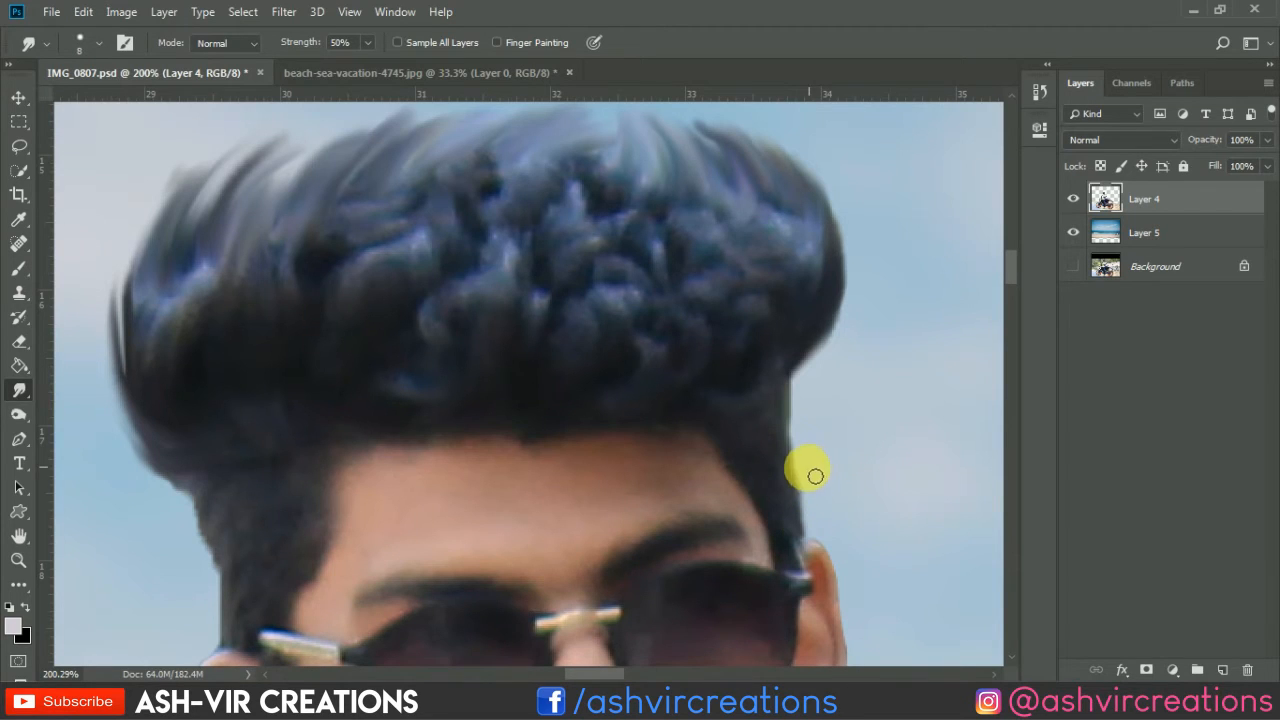
mouse_move(193, 539)
left_mouse_down()
mouse_move(208, 510)
mouse_move(214, 588)
mouse_move(228, 555)
mouse_move(216, 641)
mouse_move(228, 560)
mouse_move(213, 621)
mouse_move(231, 602)
mouse_move(222, 653)
mouse_move(227, 523)
mouse_move(207, 492)
mouse_move(210, 527)
left_mouse_up()
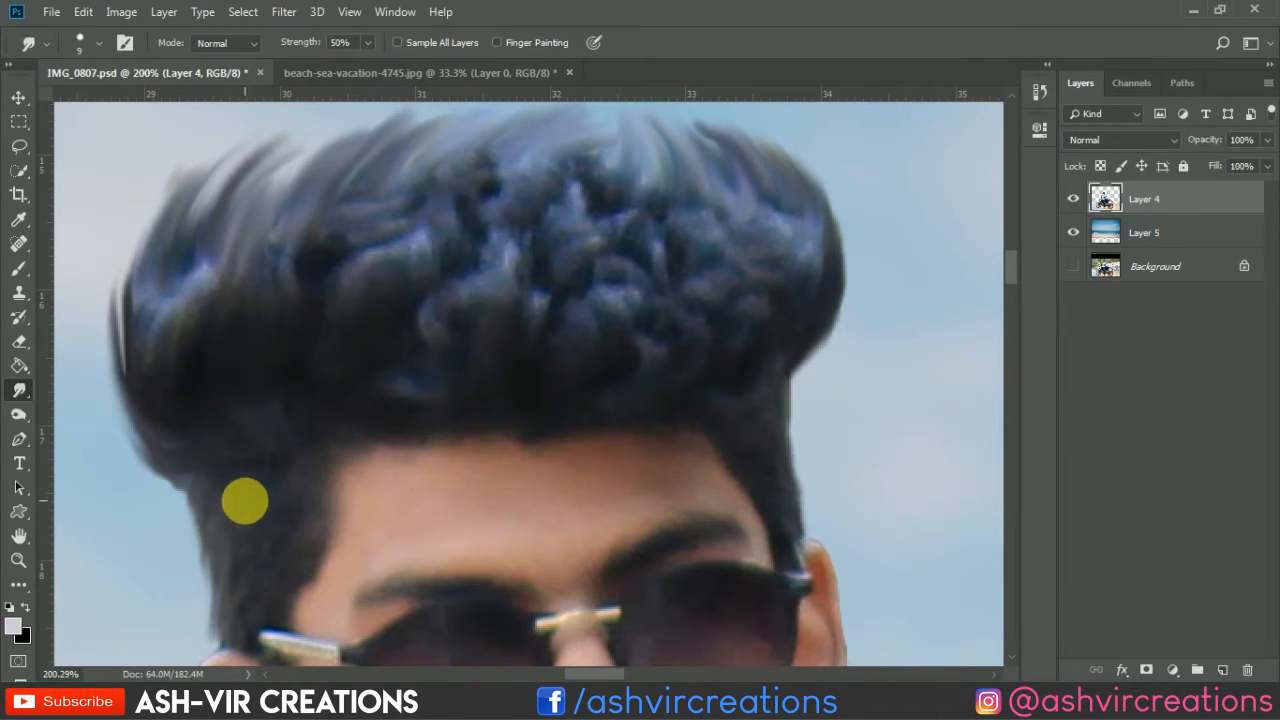
Step: Darken the rider's hair with the Burn tool at 150 px, using Midtones range and 47% exposure
scroll(243, 500, "down", 5)
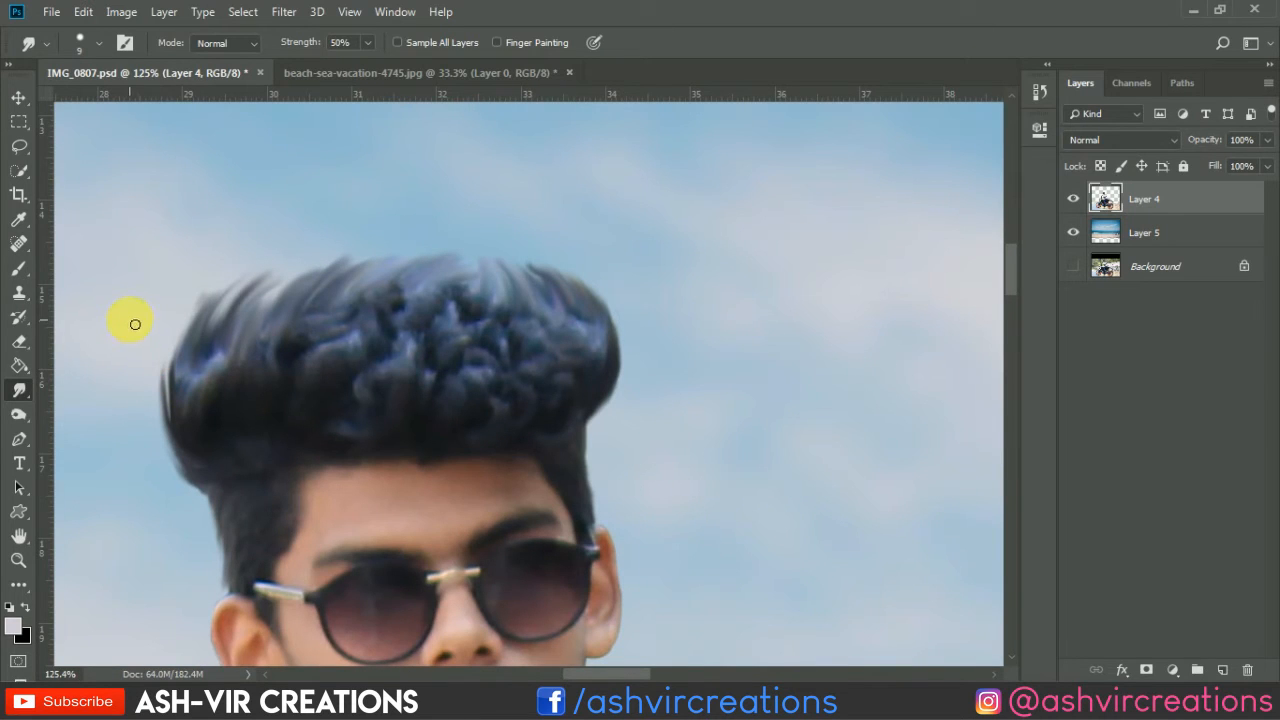
left_click(19, 414)
mouse_move(251, 417)
left_mouse_down()
mouse_move(390, 308)
mouse_move(292, 334)
mouse_move(522, 302)
mouse_move(441, 350)
mouse_move(571, 348)
mouse_move(739, 383)
mouse_move(307, 321)
mouse_move(192, 415)
mouse_move(246, 582)
mouse_move(231, 428)
mouse_move(709, 295)
left_mouse_up()
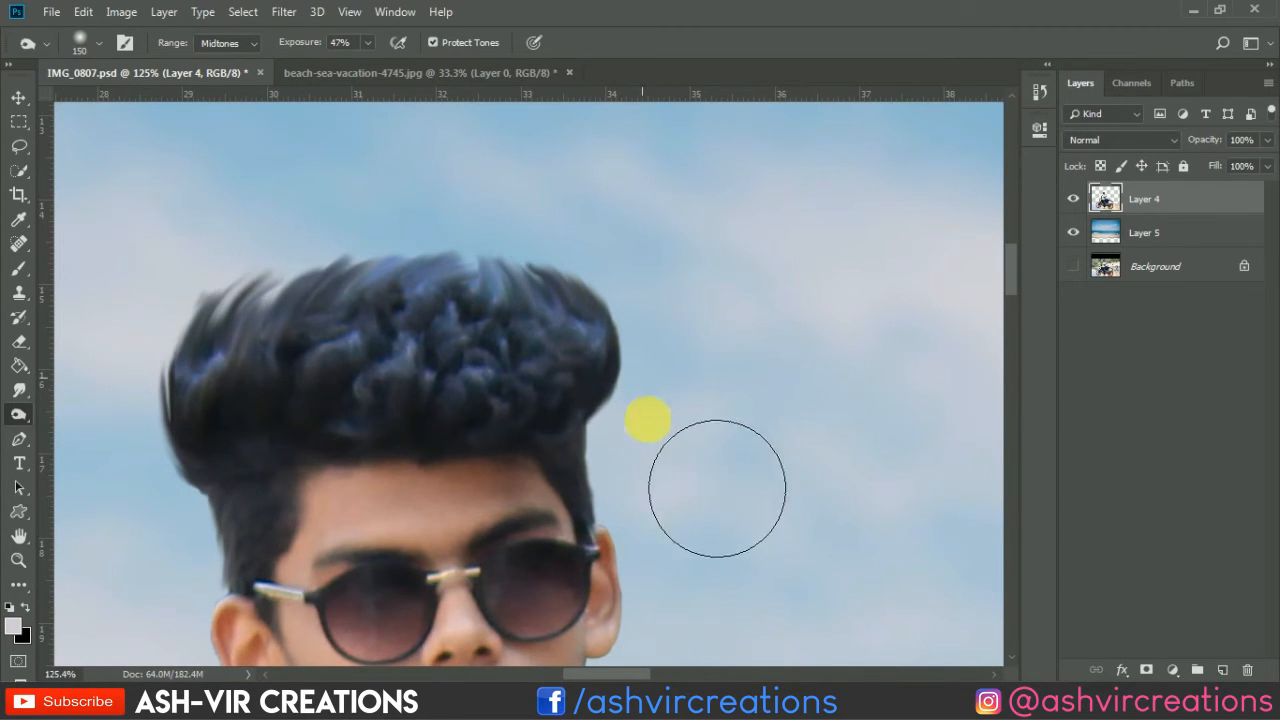
scroll(482, 298, "down", 3)
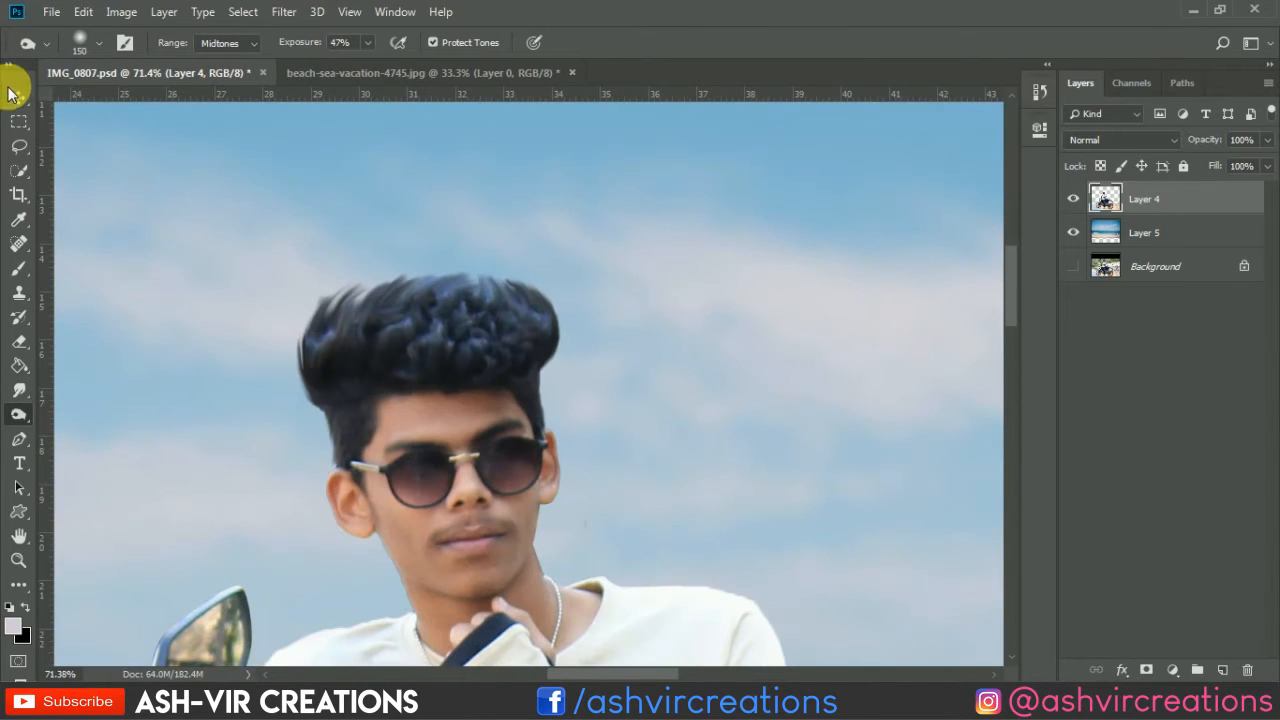
Step: Examine the retouched hair and cutout edges, and check how the rider blends into the full beach composition
left_click(18, 97)
scroll(331, 209, "down", 3)
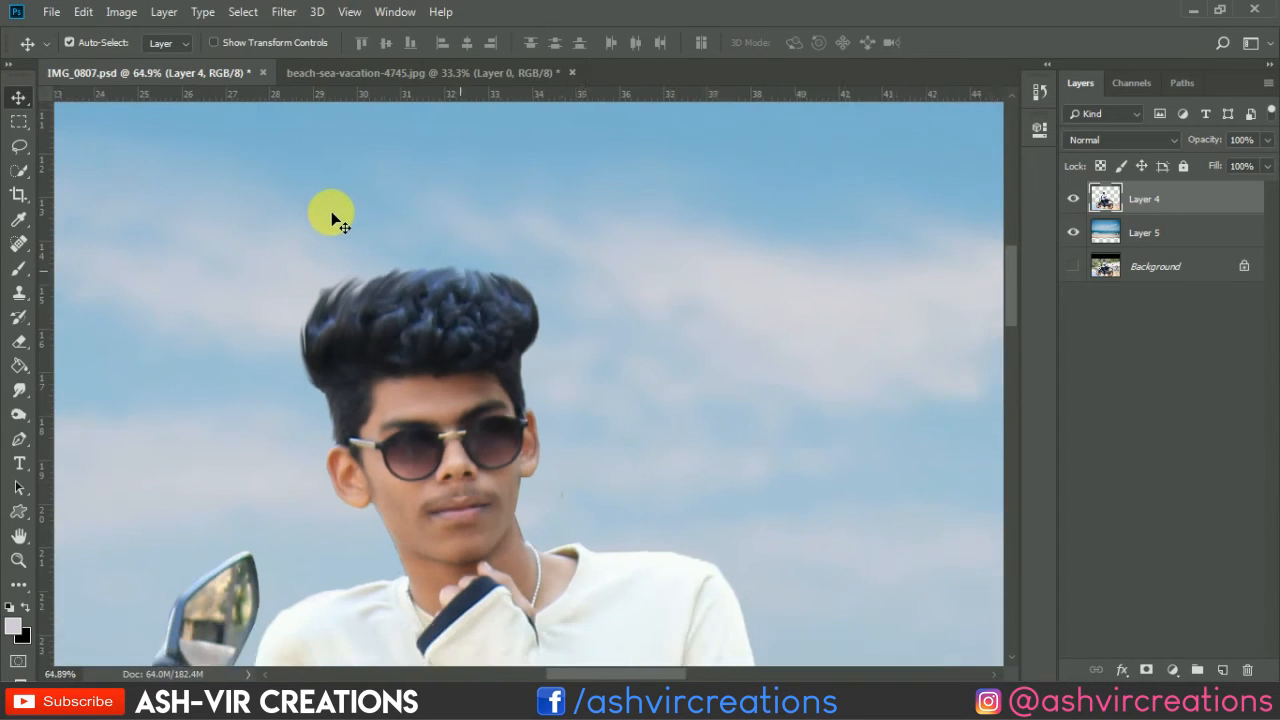
scroll(331, 211, "up", 2)
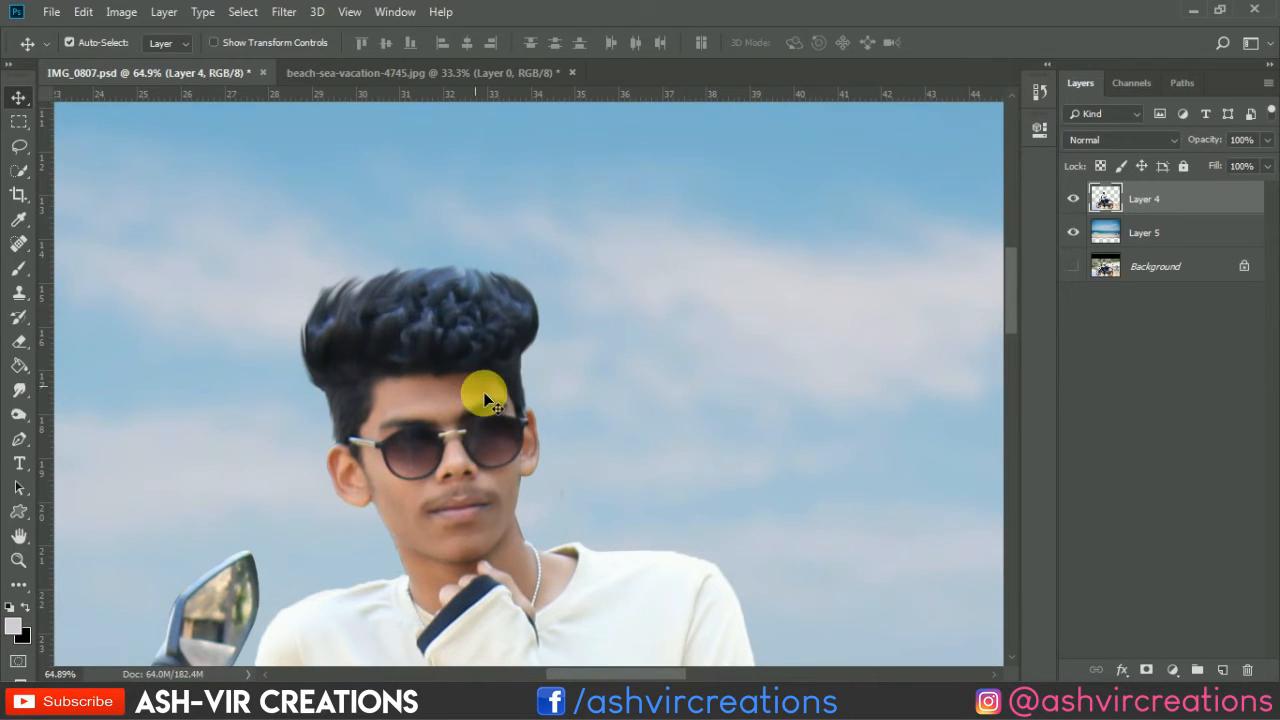
left_click_drag(537, 443, 471, 263)
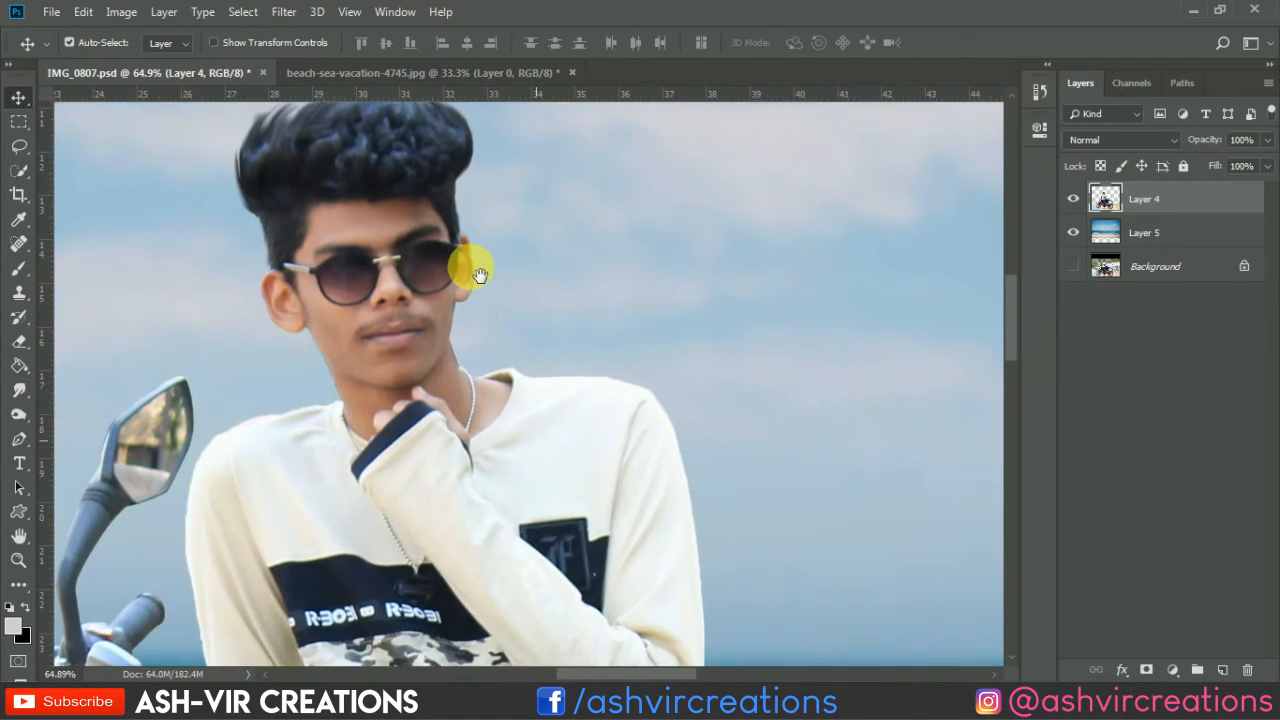
scroll(600, 403, "down", 4)
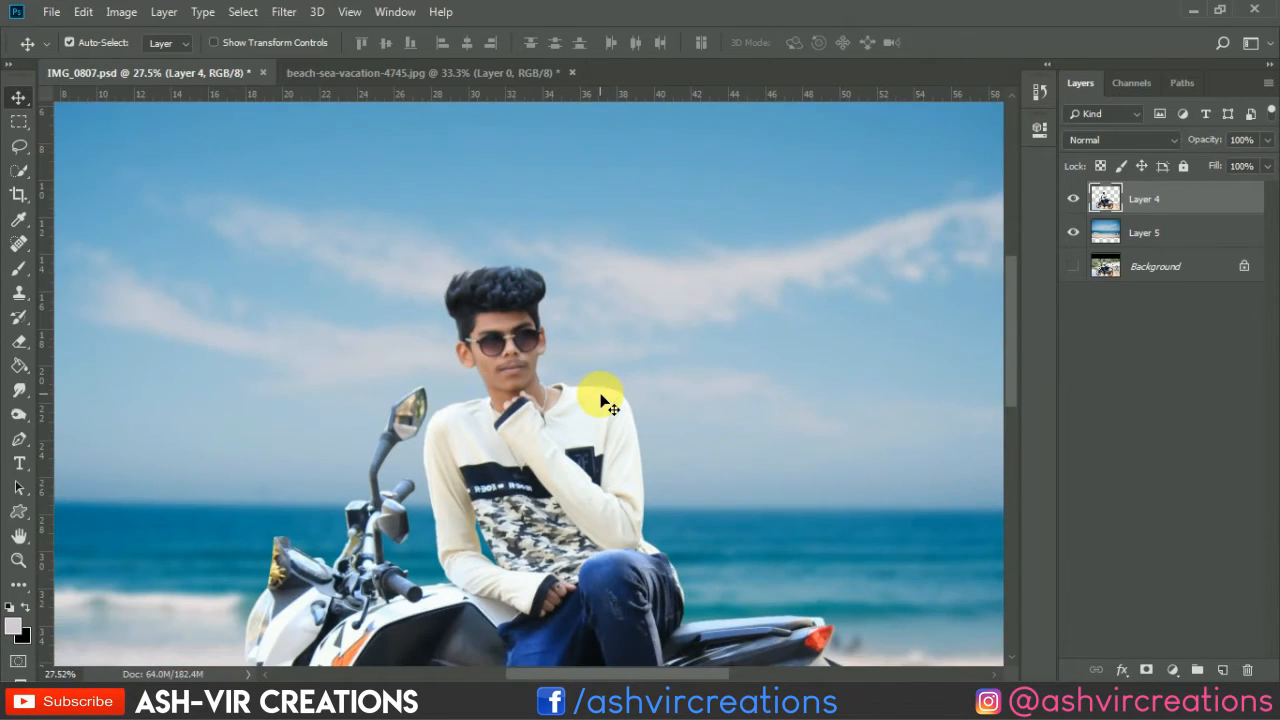
scroll(600, 403, "down", 4)
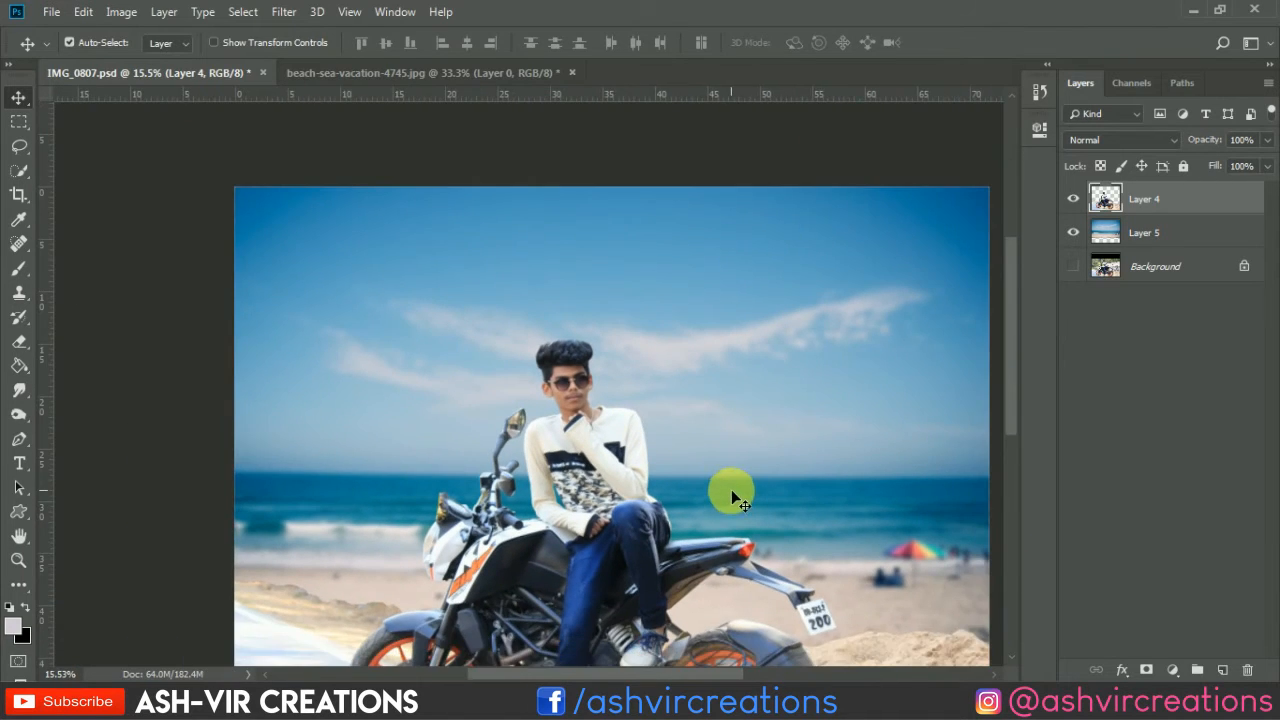
scroll(731, 489, "down", 2)
right_click(659, 261)
left_click(662, 266)
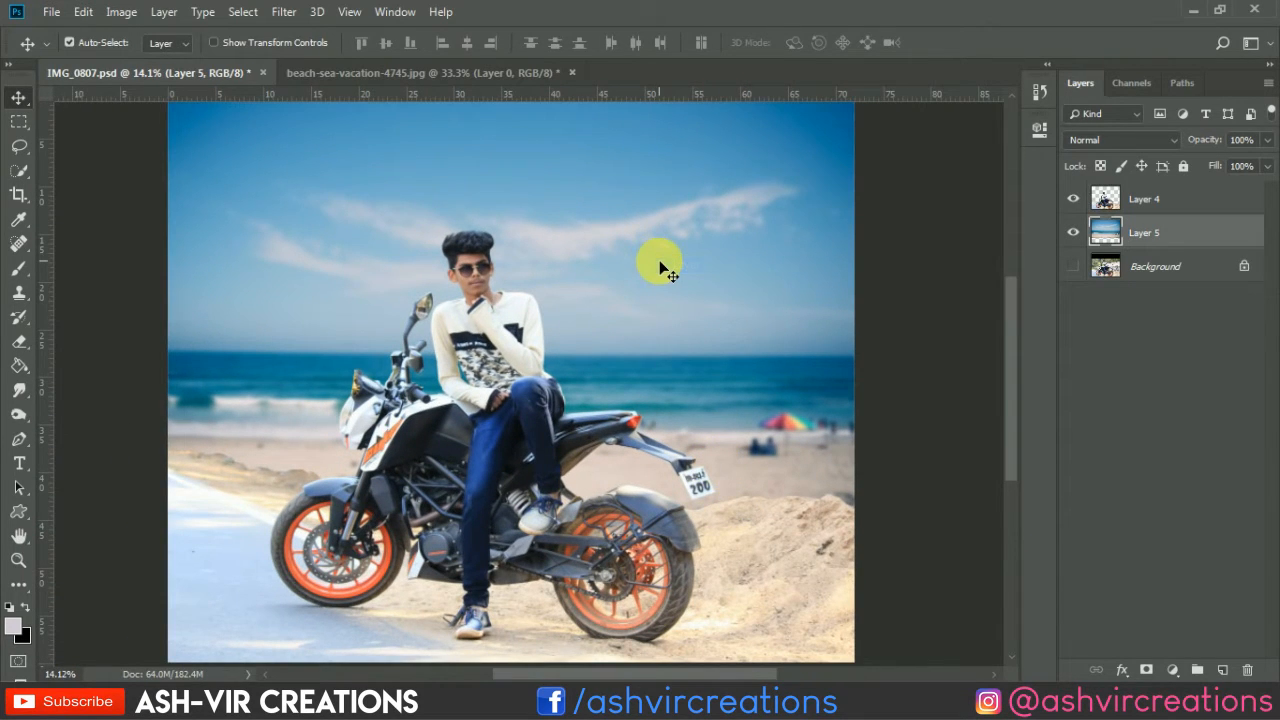
scroll(660, 265, "down", 1)
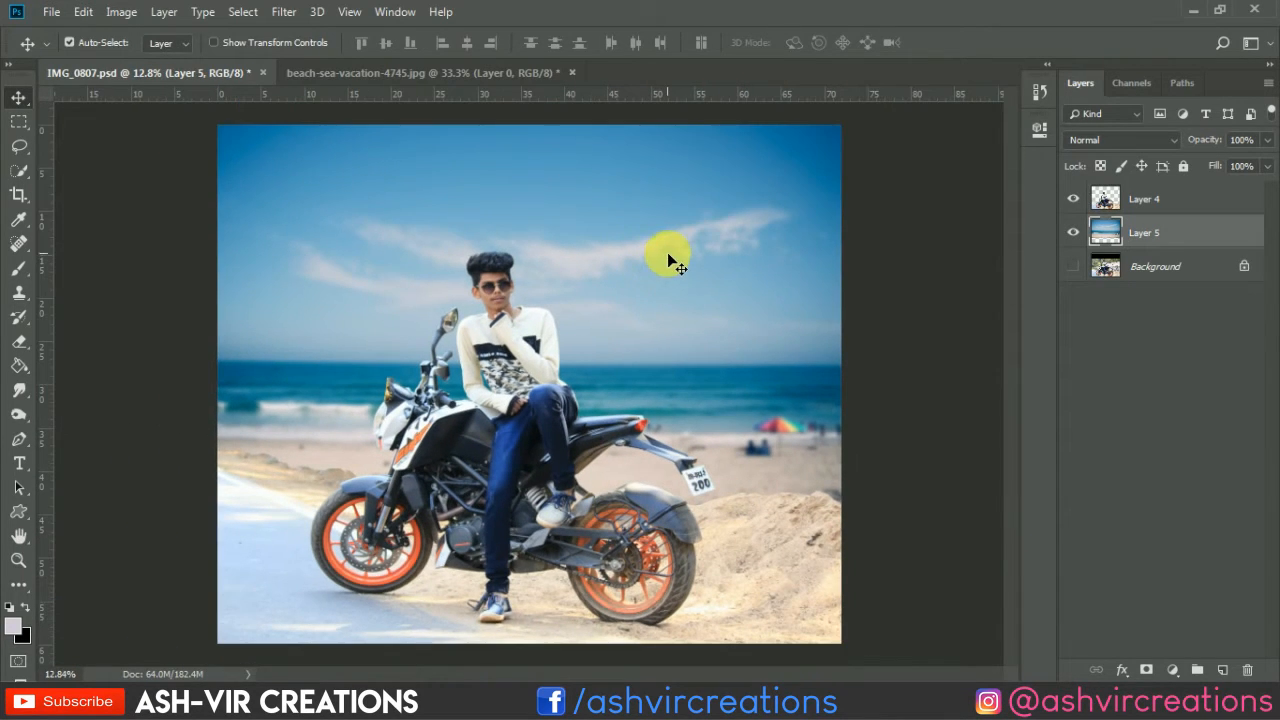
Step: Duplicate Layer 4 and set the copy to Soft Light blending at 42% opacity
left_click(1150, 199)
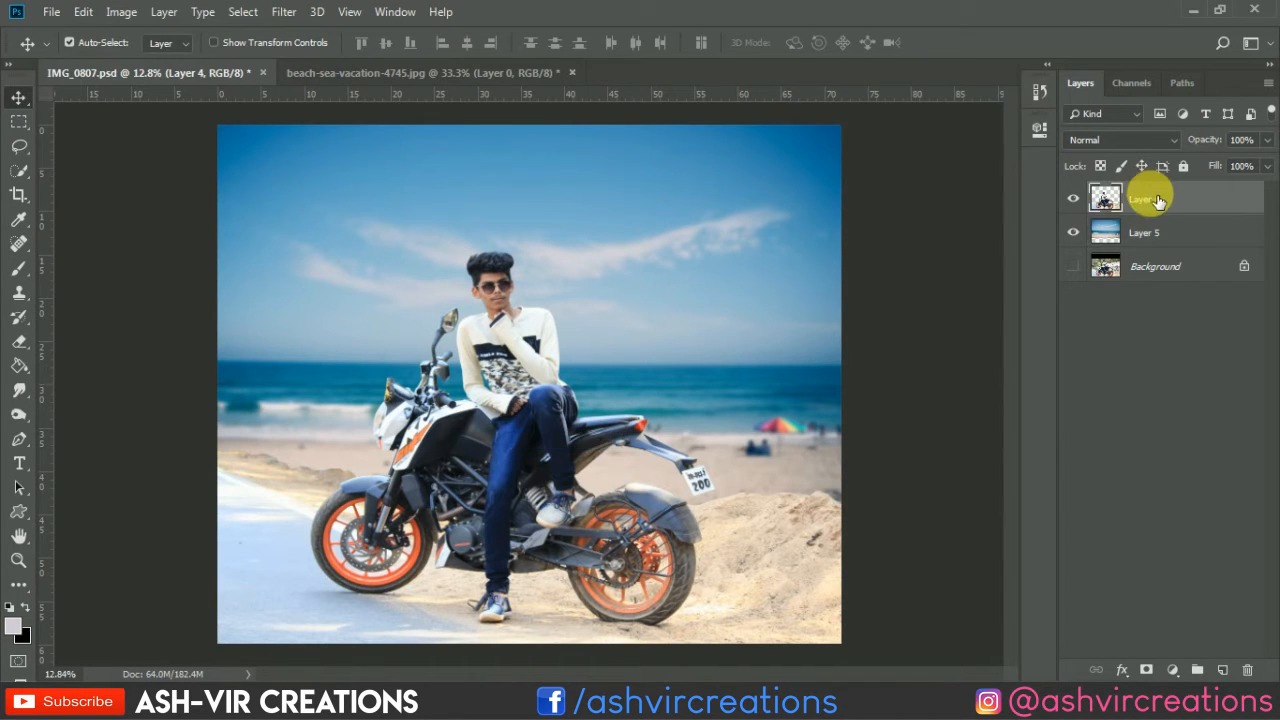
right_click(1158, 201)
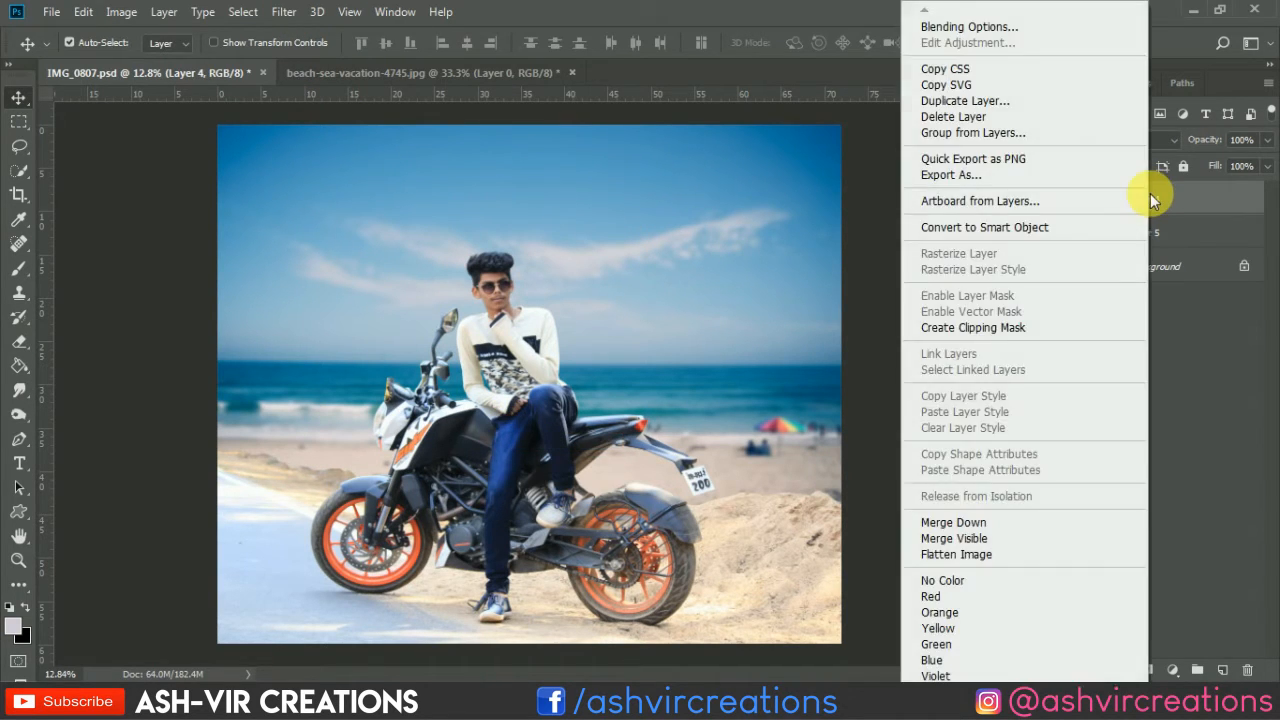
left_click(1015, 102)
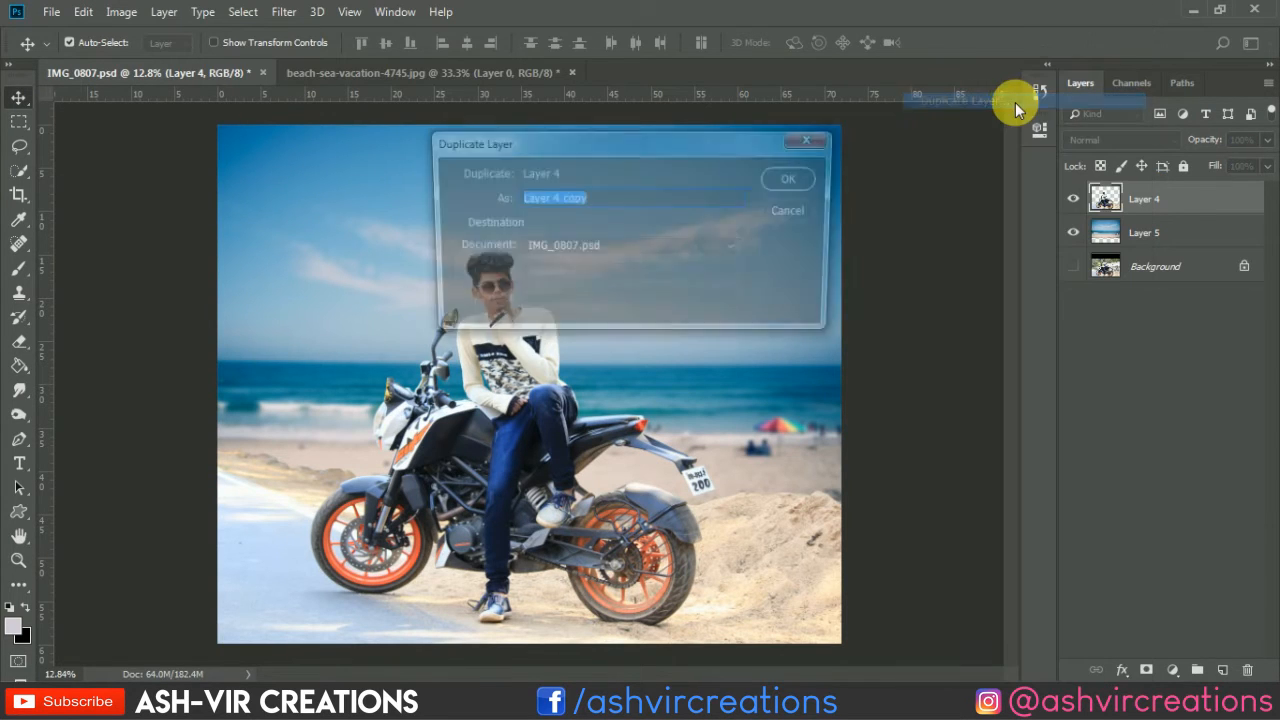
left_click(791, 176)
left_click(1077, 144)
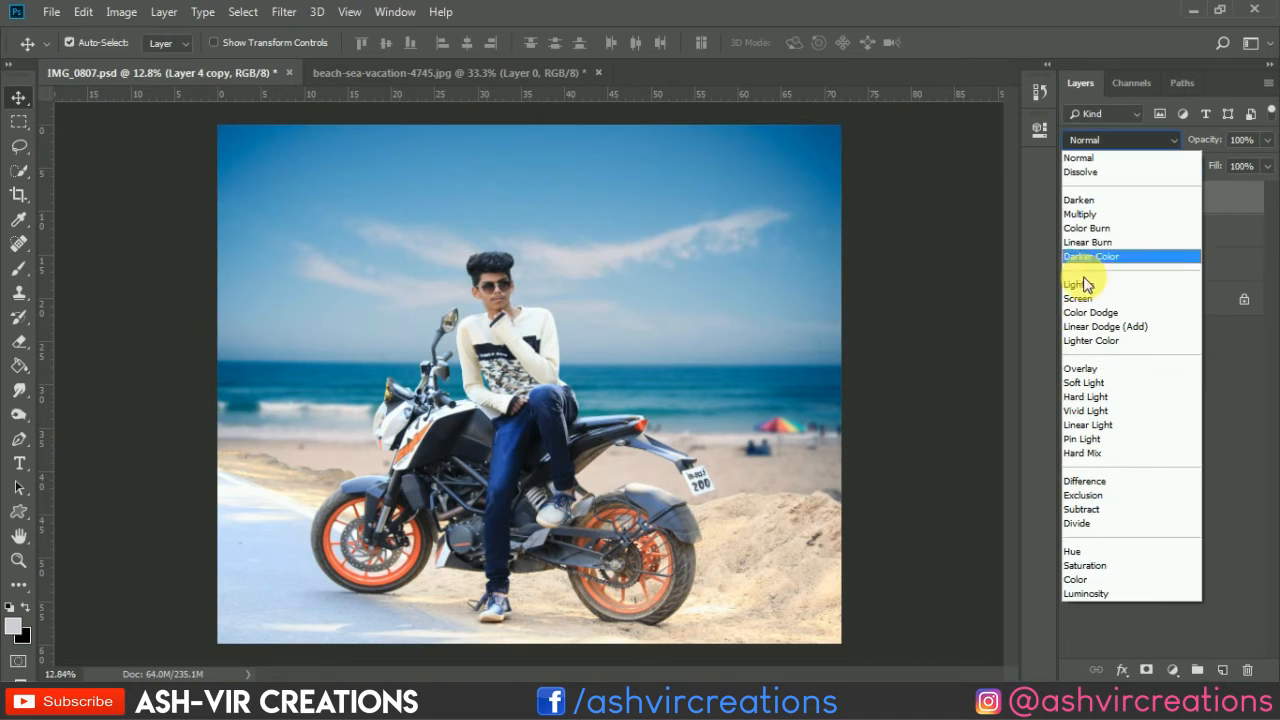
left_click(1083, 378)
left_click_drag(1219, 141, 1032, 128)
Step: Erase Layer 4 copy over the rider's jeans and the motorcycle with a Soft Round Eraser enlarged to 1300 px
left_click(19, 341)
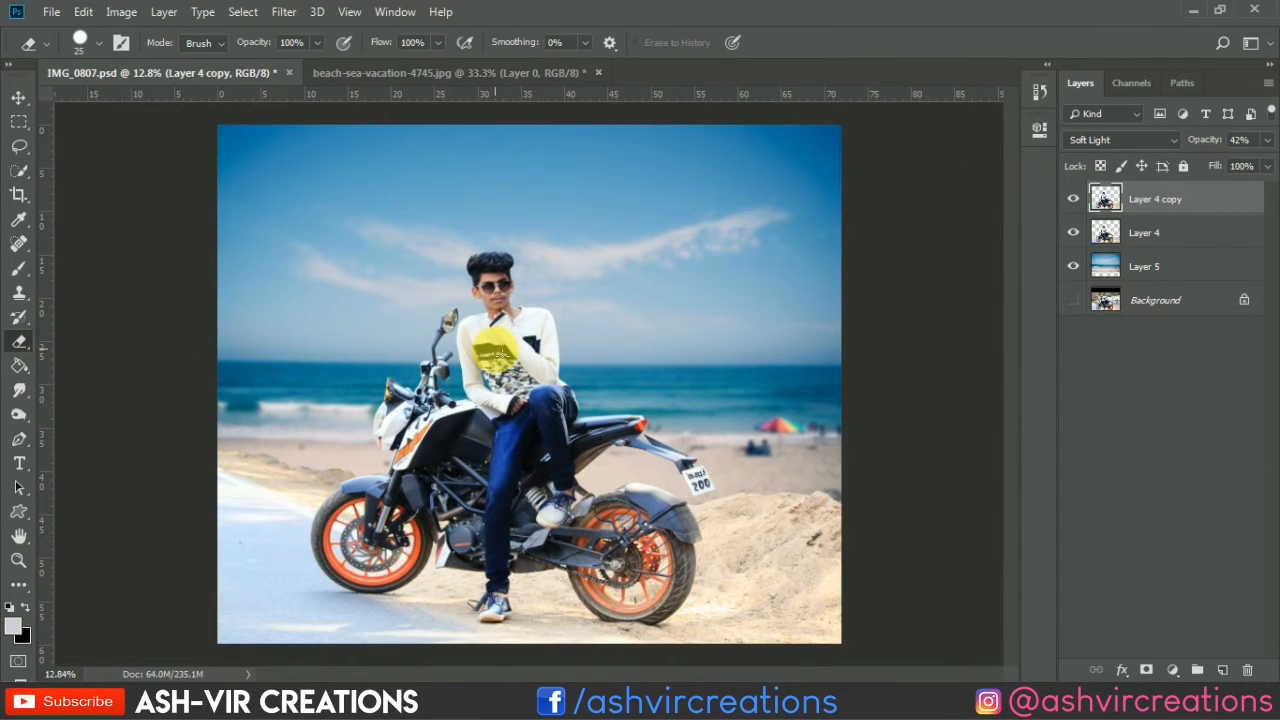
right_click(497, 352)
left_click(686, 395)
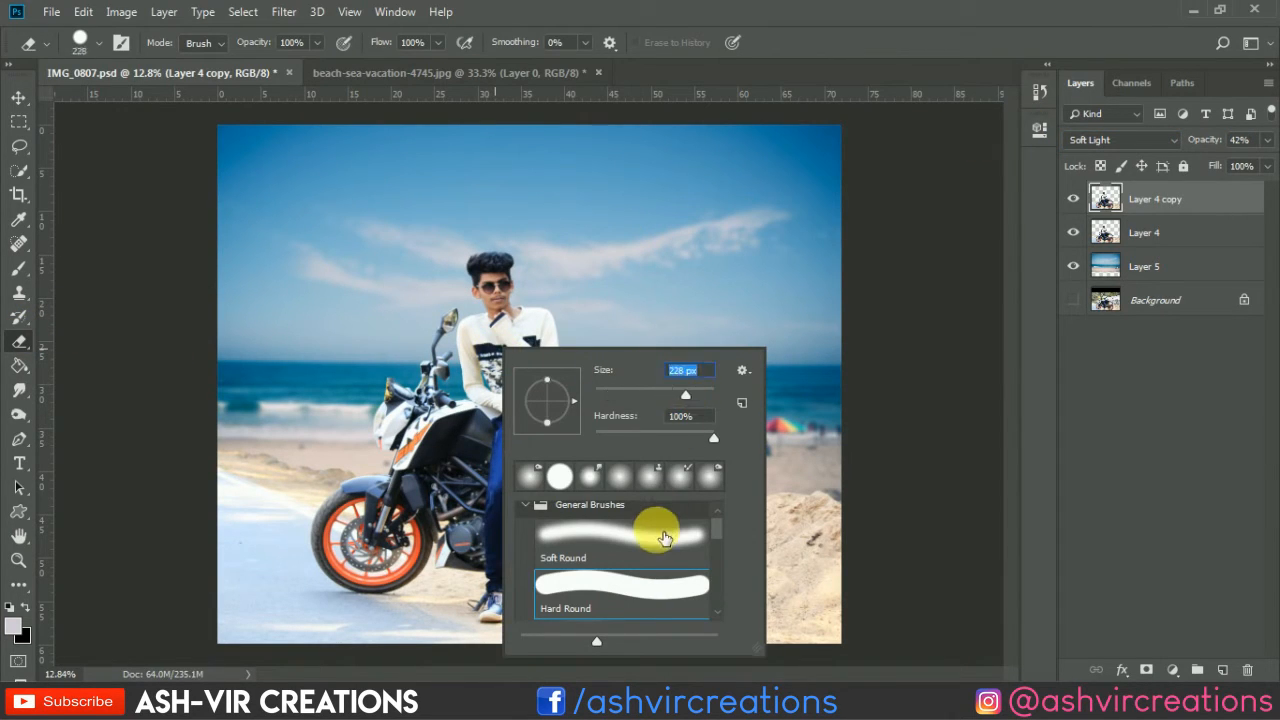
double_click(664, 539)
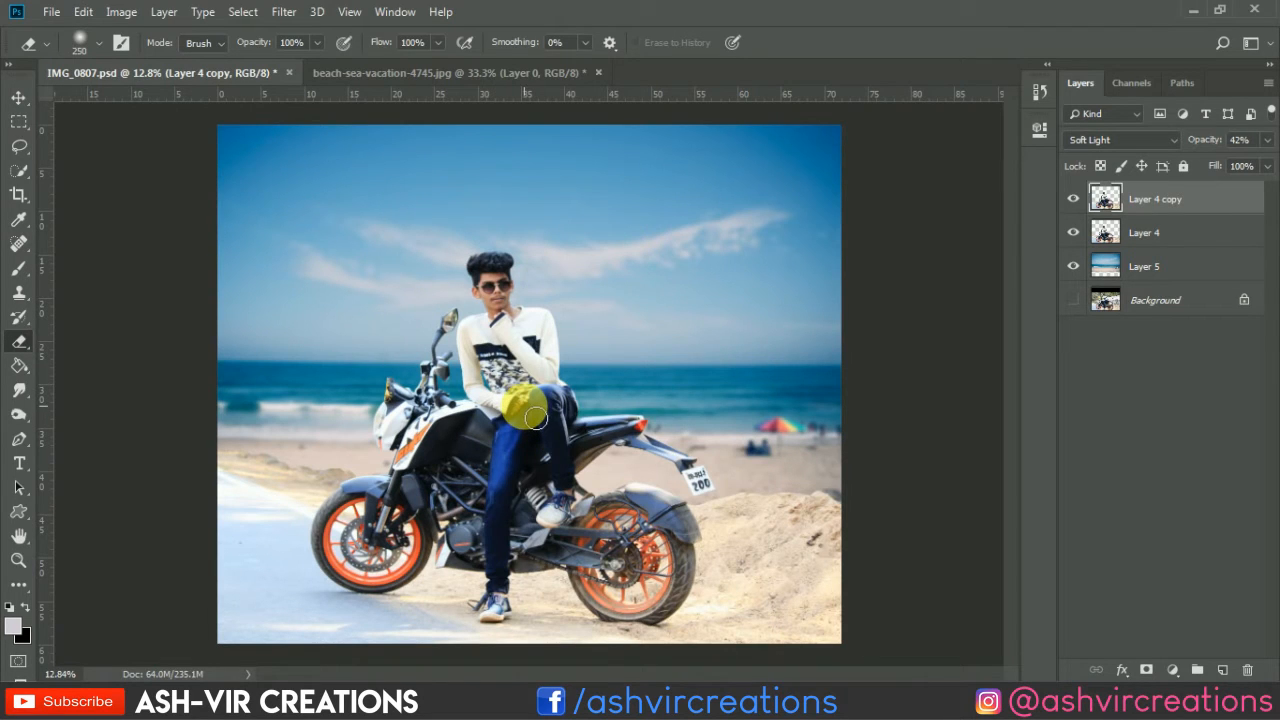
key("bracketright")
key("bracketright")
key("bracketright")
key("bracketright")
key("bracketright")
key("bracketright")
key("bracketright")
key("bracketright")
mouse_move(460, 466)
left_mouse_down()
mouse_move(450, 461)
mouse_move(509, 417)
mouse_move(597, 420)
mouse_move(543, 440)
left_mouse_up()
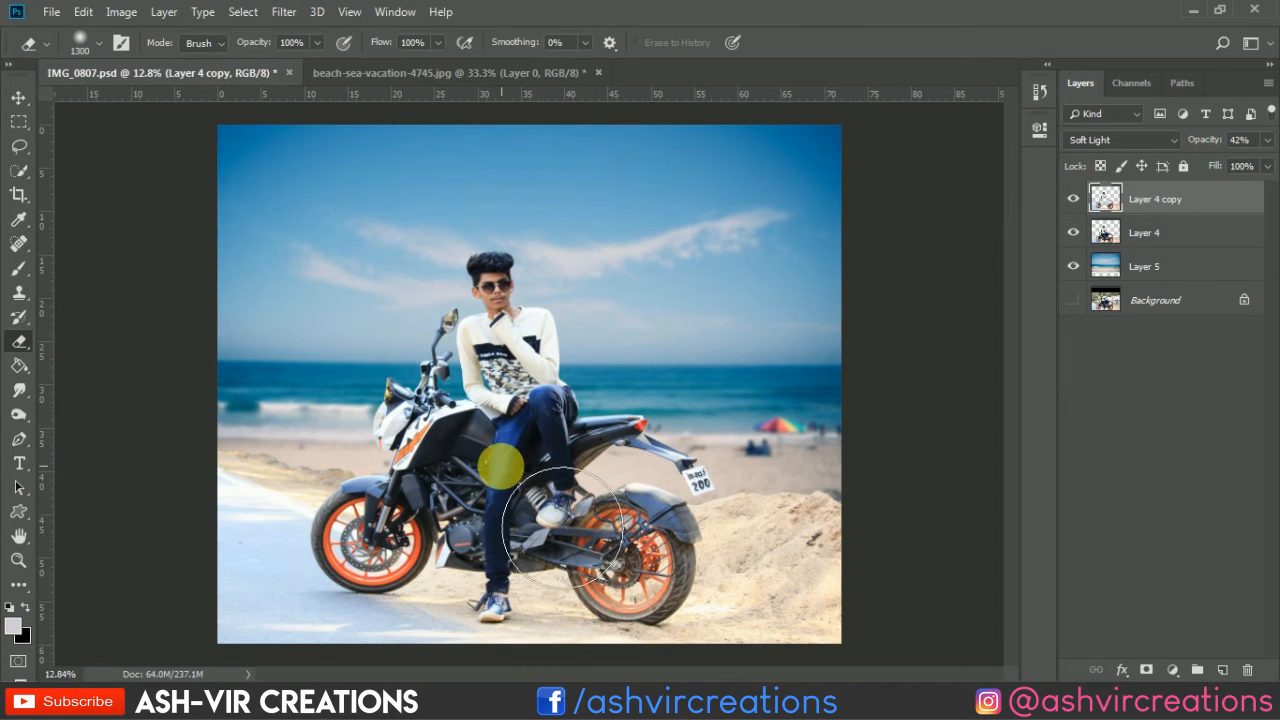
Step: Compare the image with and without the Soft Light copy, and merge Layer 4 copy with Layer 4
left_click(1073, 199)
left_click(1073, 199)
left_click(1073, 199)
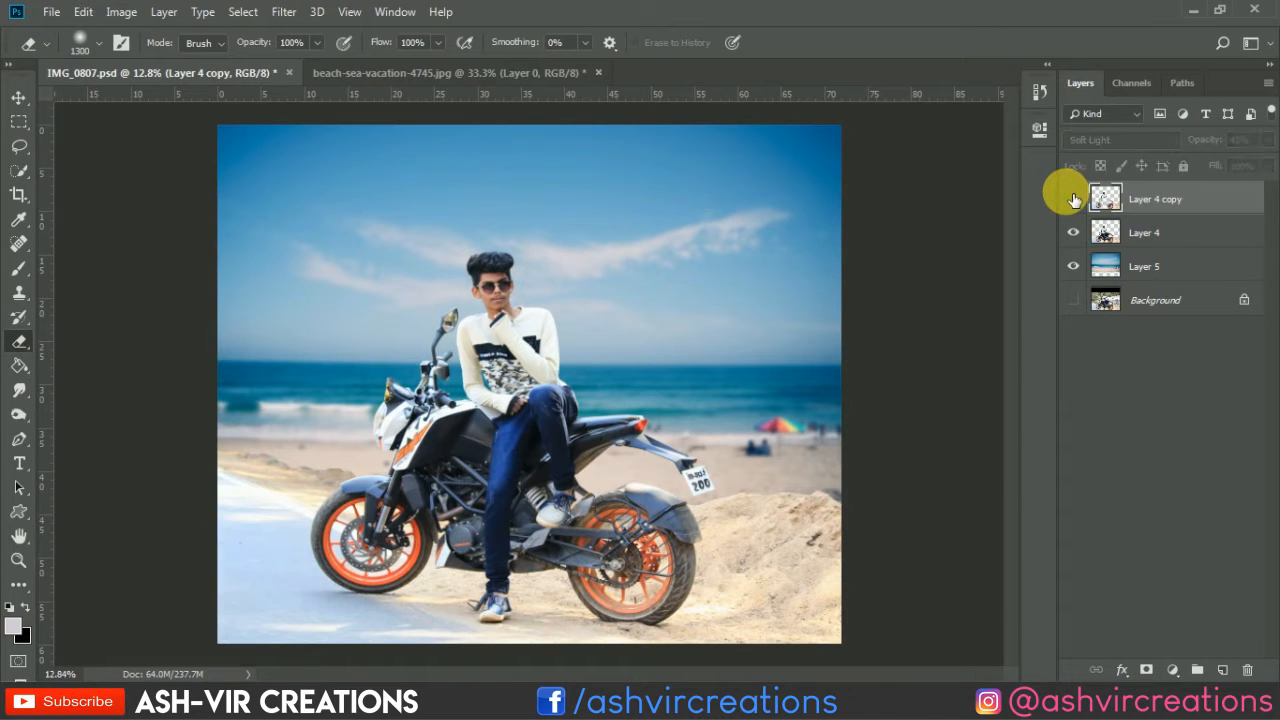
left_click(1073, 199)
left_click(1168, 234, "ctrl")
right_click(1159, 228)
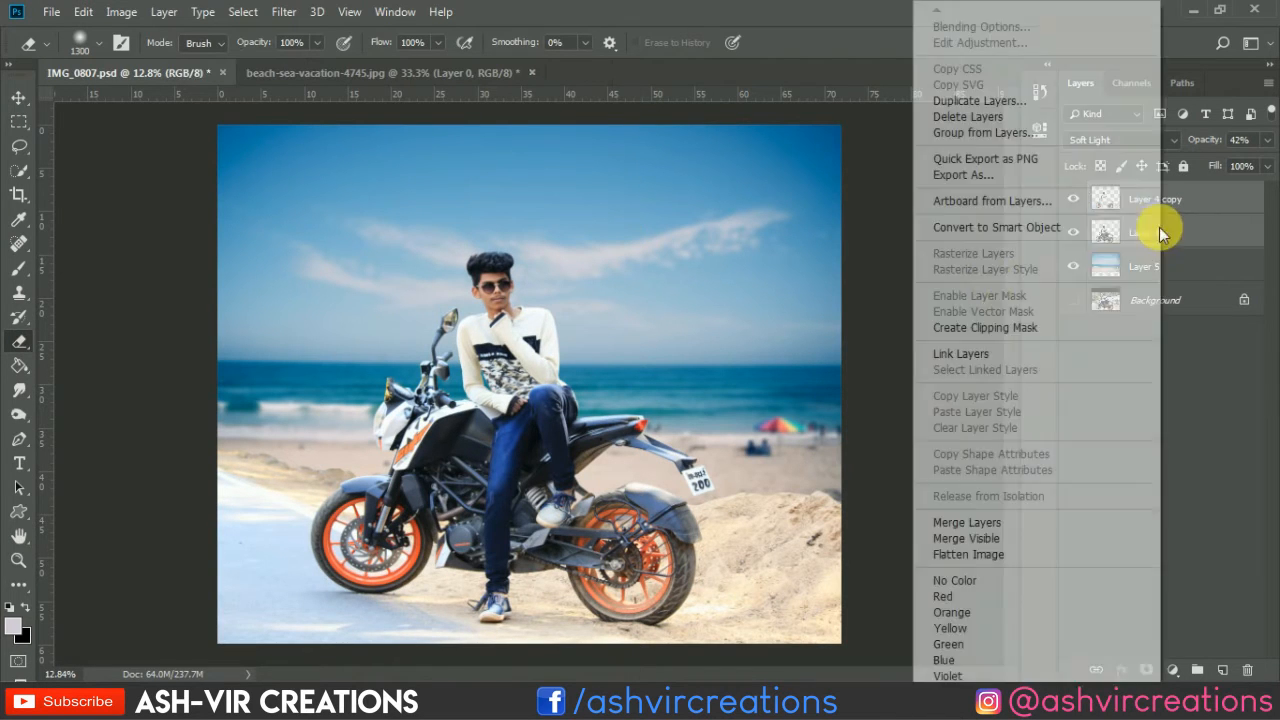
left_click(967, 522)
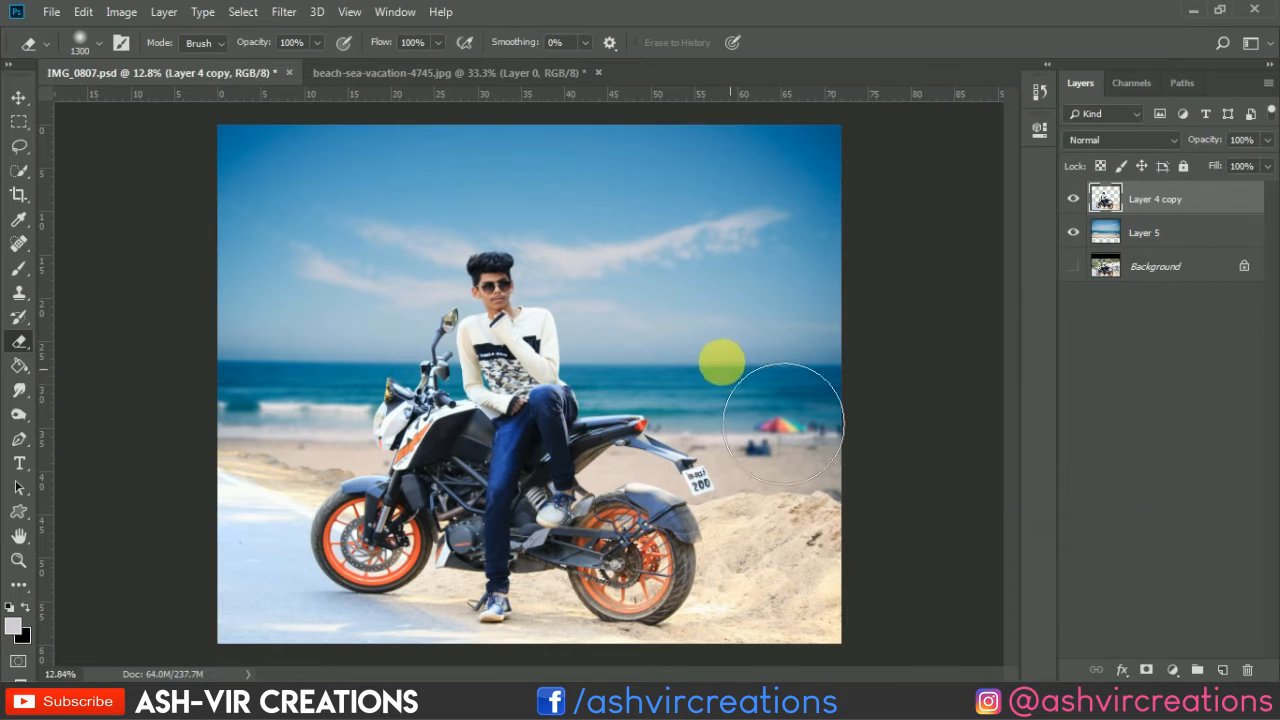
Step: Add a Curves adjustment clipped to Layer 4 copy and raise the RGB curve's midpoint slightly to brighten the rider
left_click(17, 98)
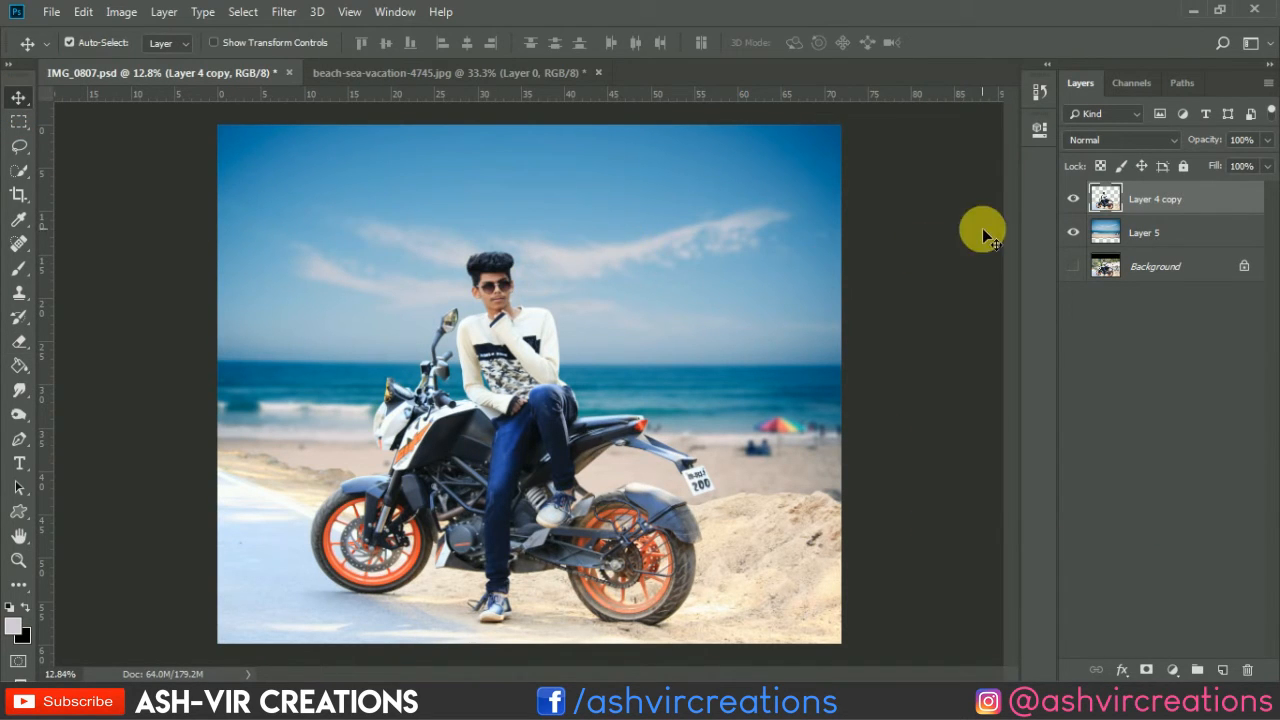
scroll(594, 237, "up", 4)
scroll(416, 307, "up", 2)
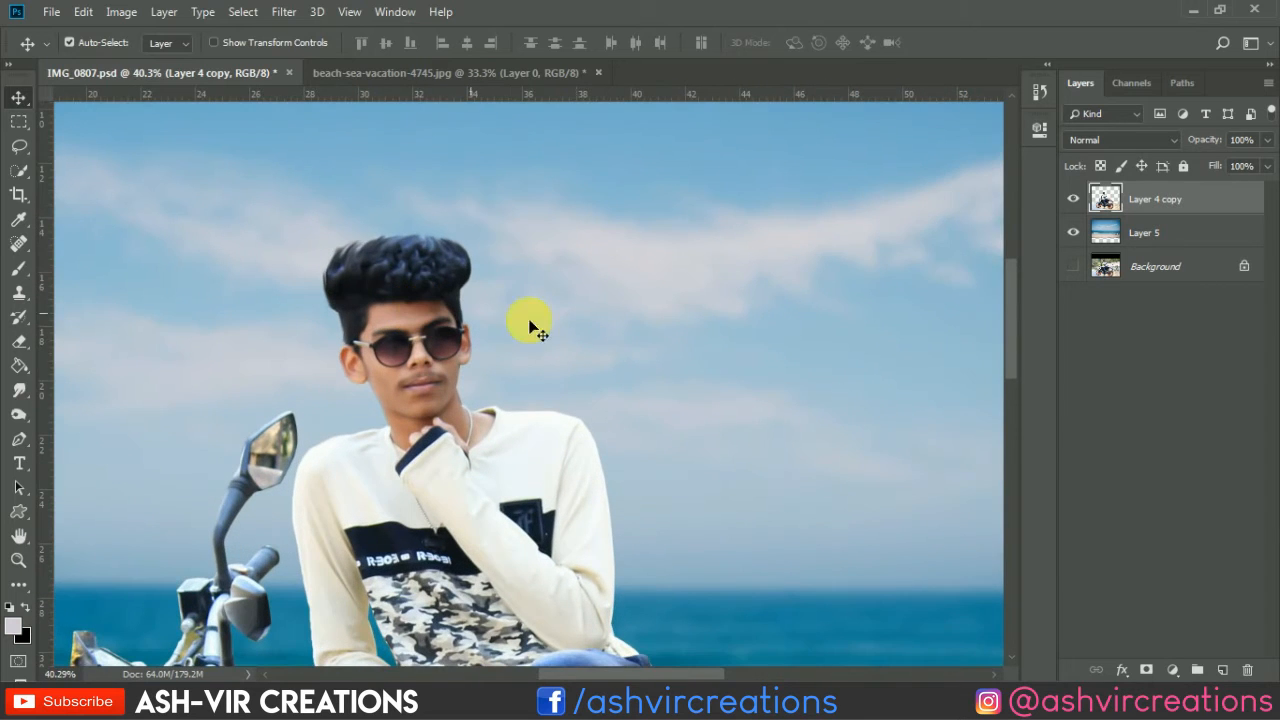
left_click(1175, 670)
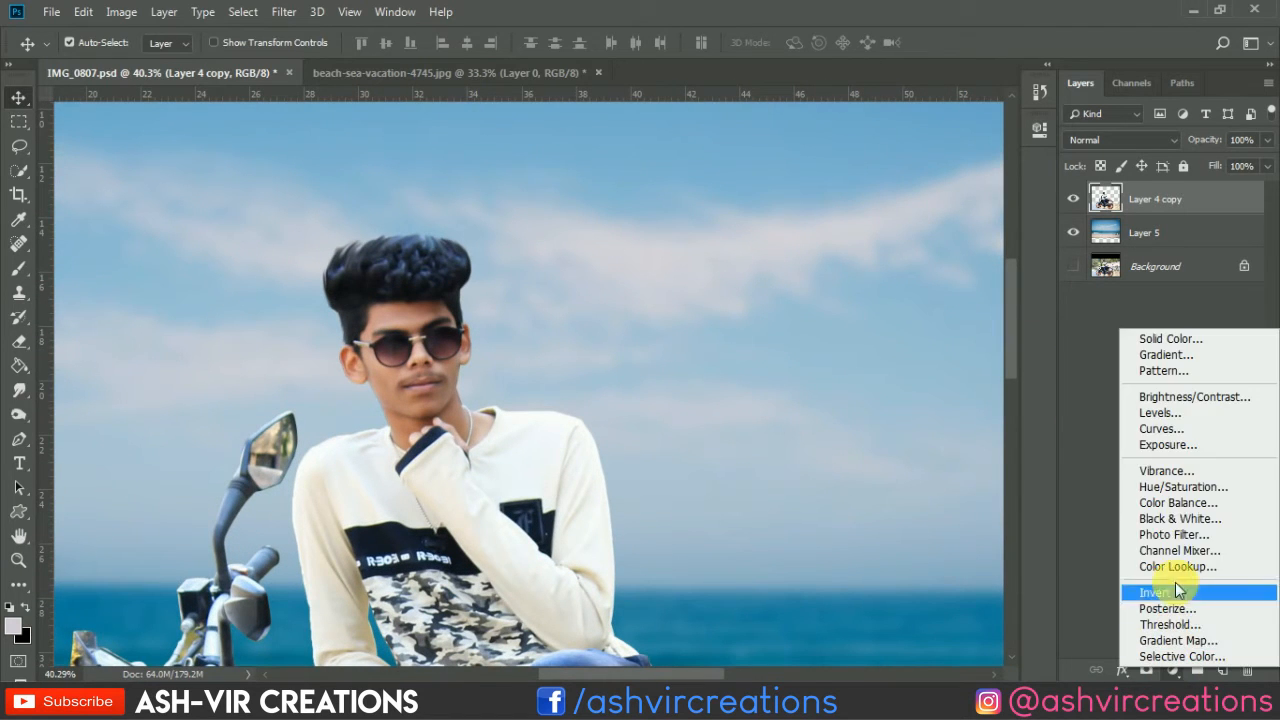
left_click(1181, 434)
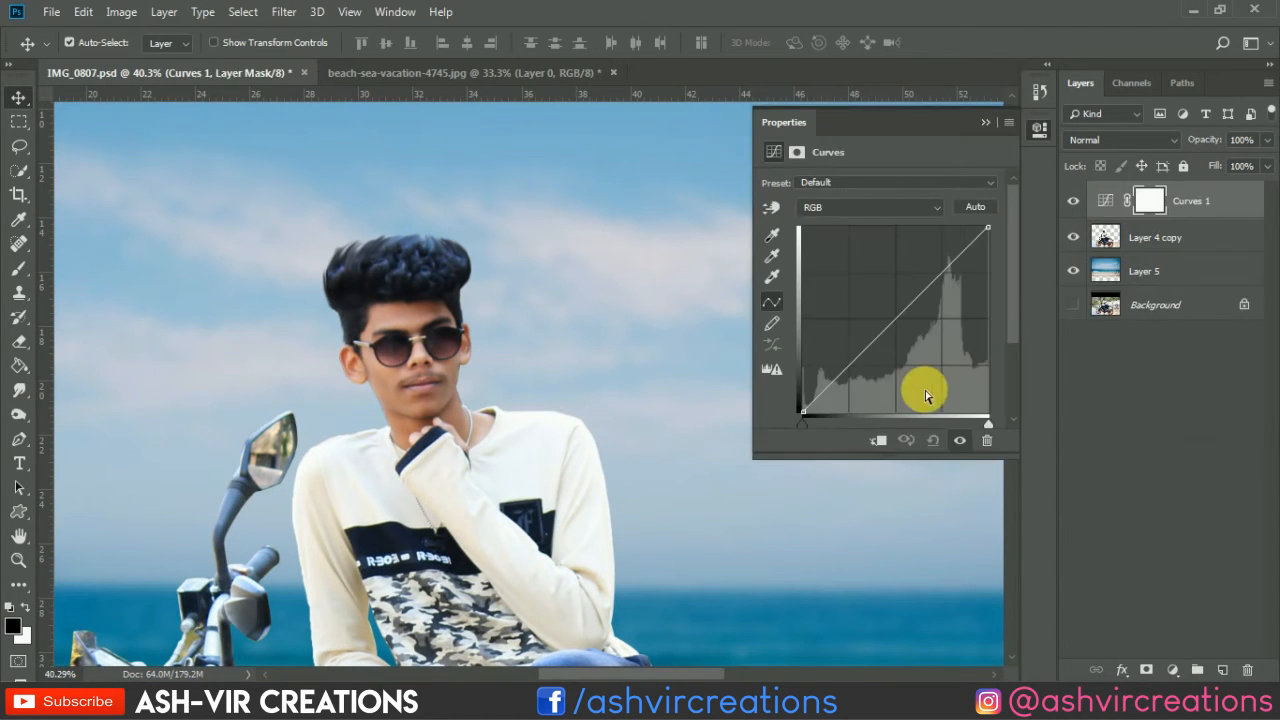
left_click(878, 440)
left_click_drag(901, 322, 890, 314)
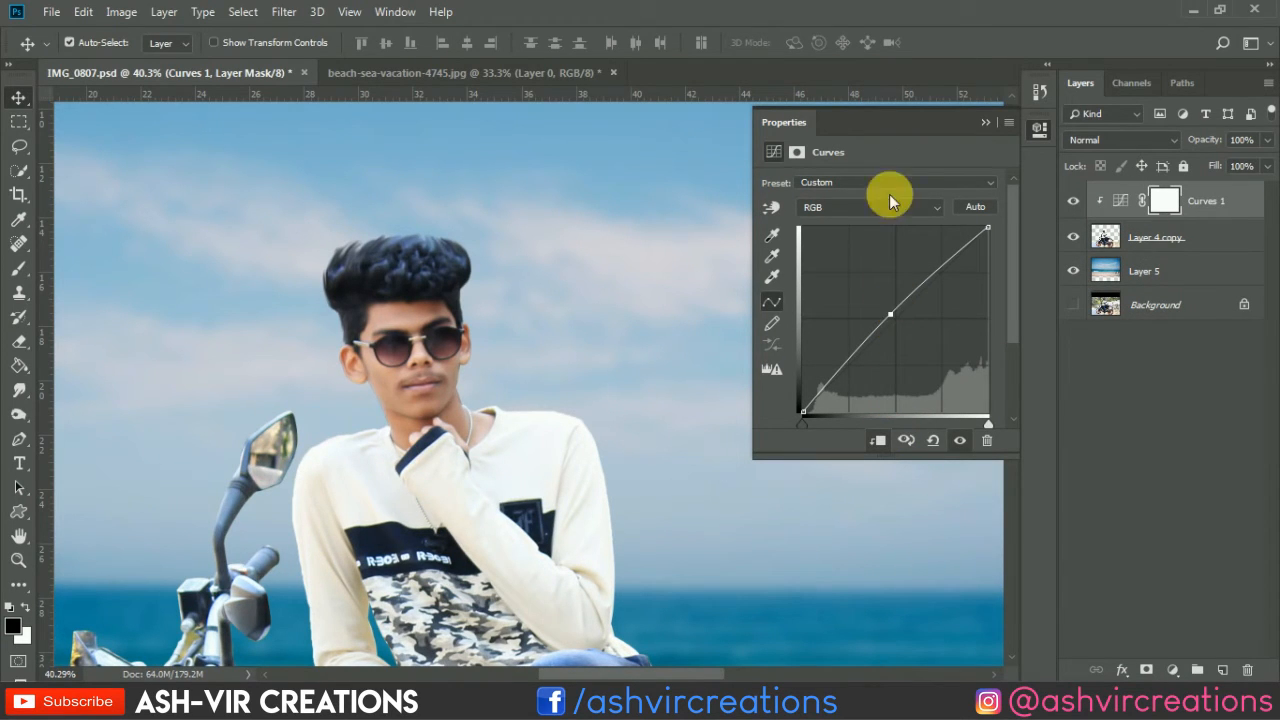
left_click(982, 122)
Step: Compare the image with and without the Curves adjustment, and merge it with Layer 4 copy
left_click(1073, 200)
left_click(1073, 200)
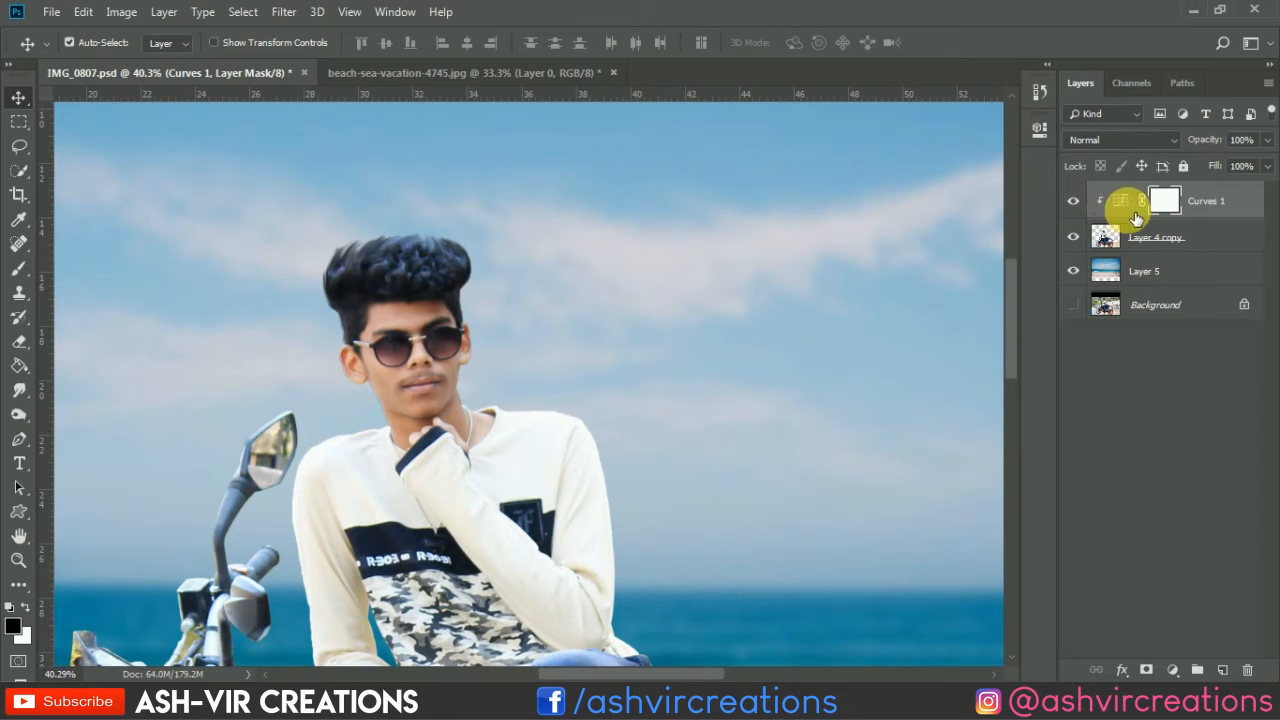
right_click(1152, 236)
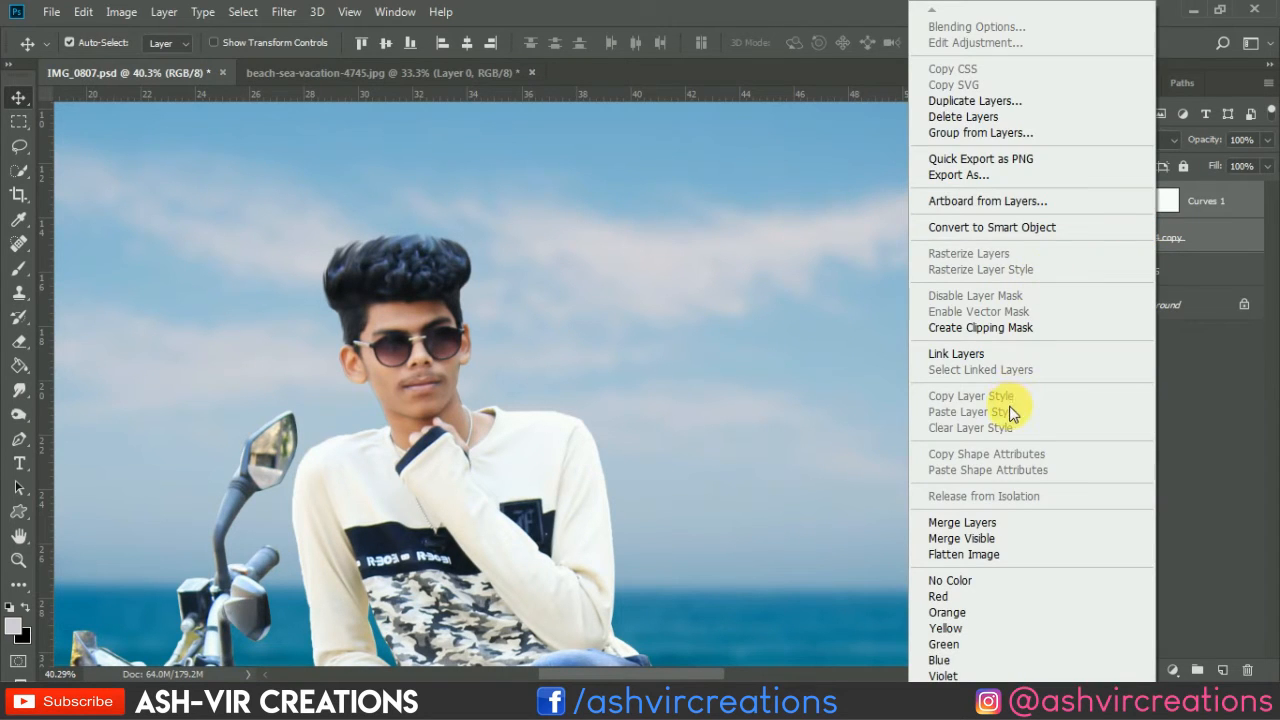
left_click(975, 524)
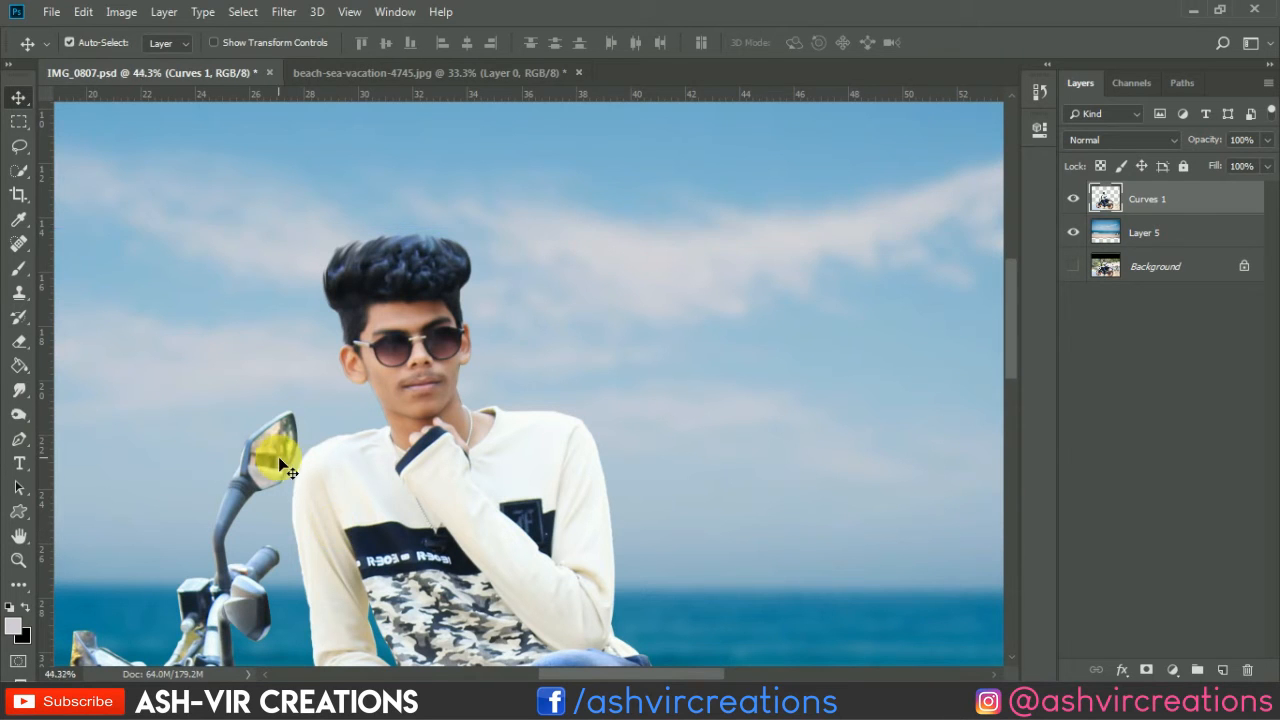
Step: Add a new layer and paint pale sky blue over the motorcycle's mirror glass with a soft brush enlarged to 30 px
scroll(278, 456, "up", 5)
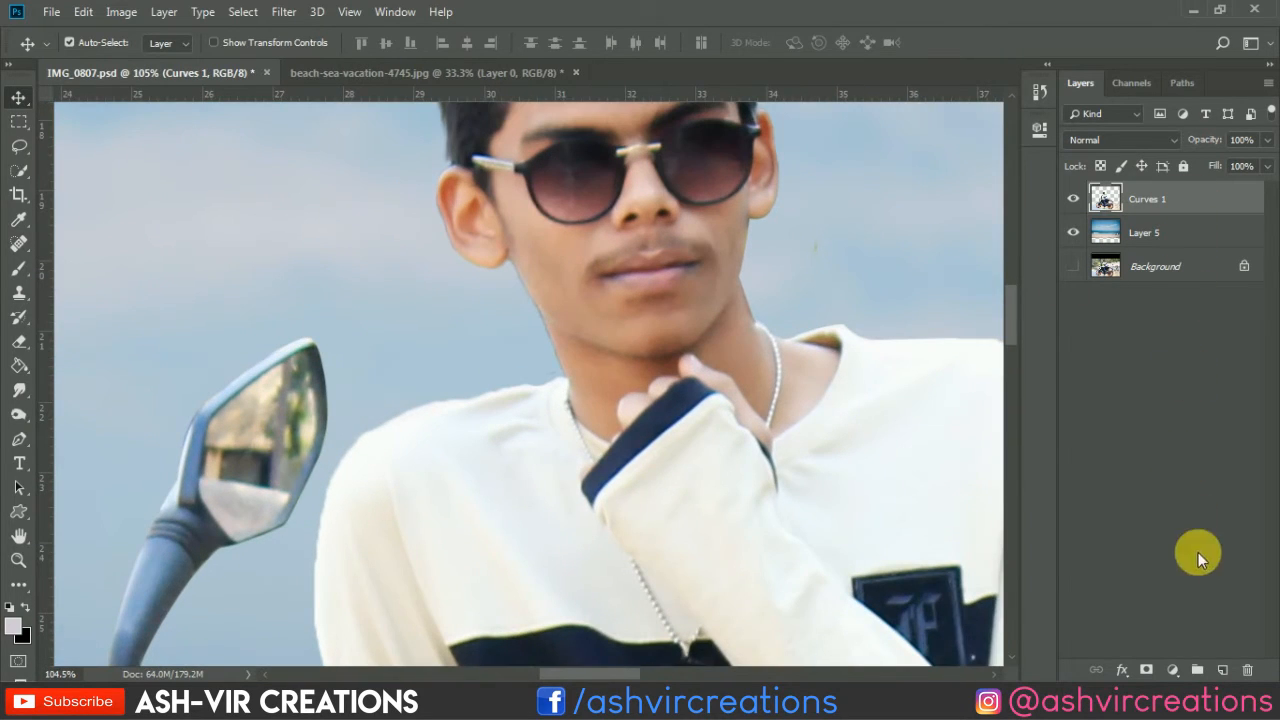
left_click(1222, 669)
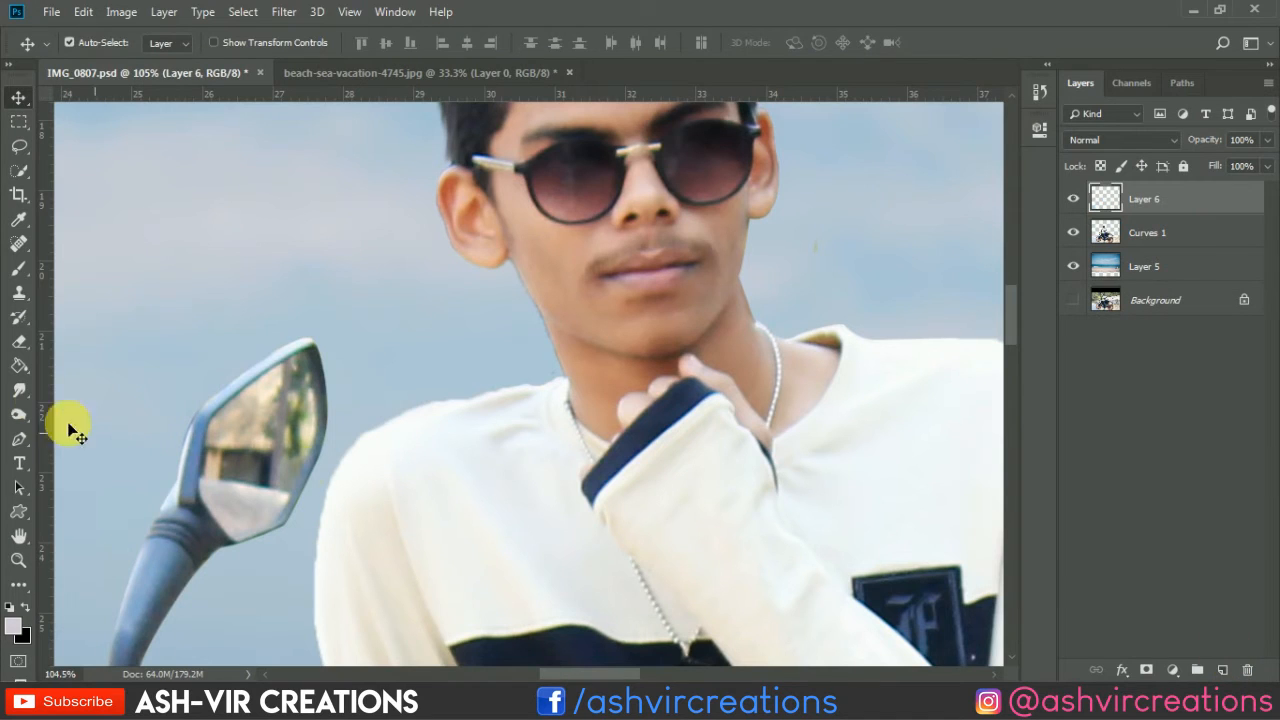
left_click(22, 277)
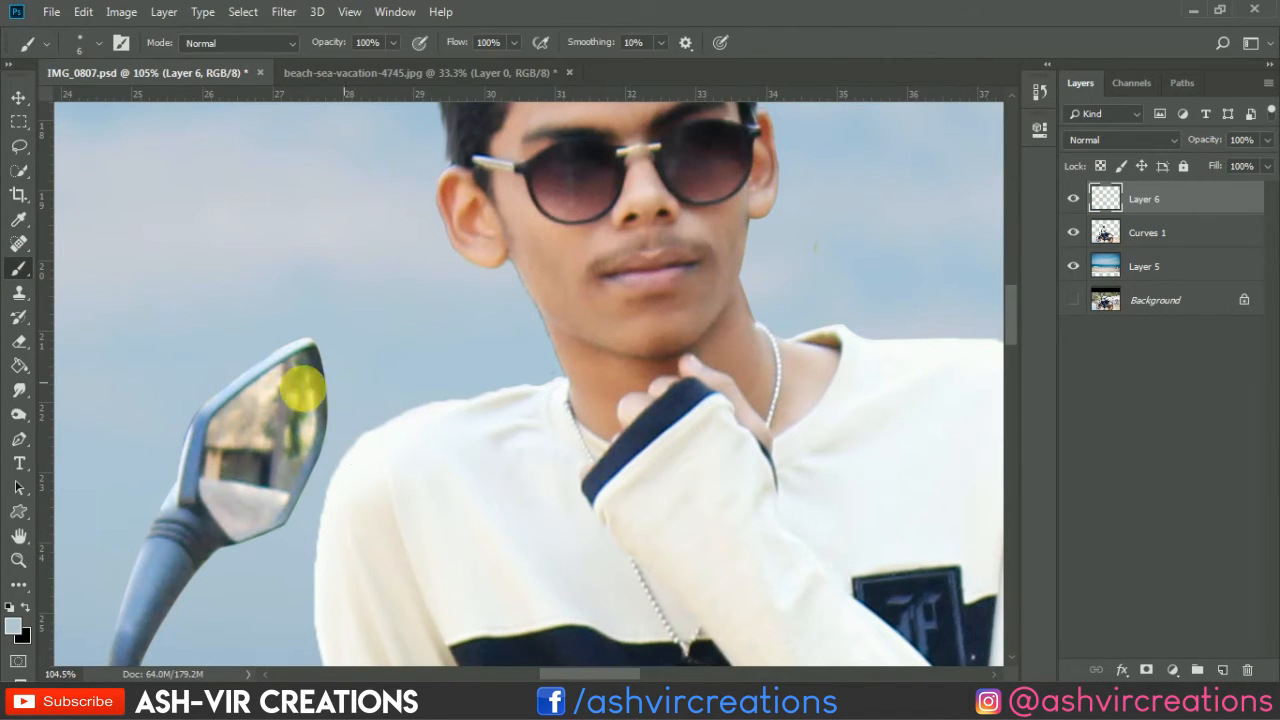
scroll(251, 410, "up", 2)
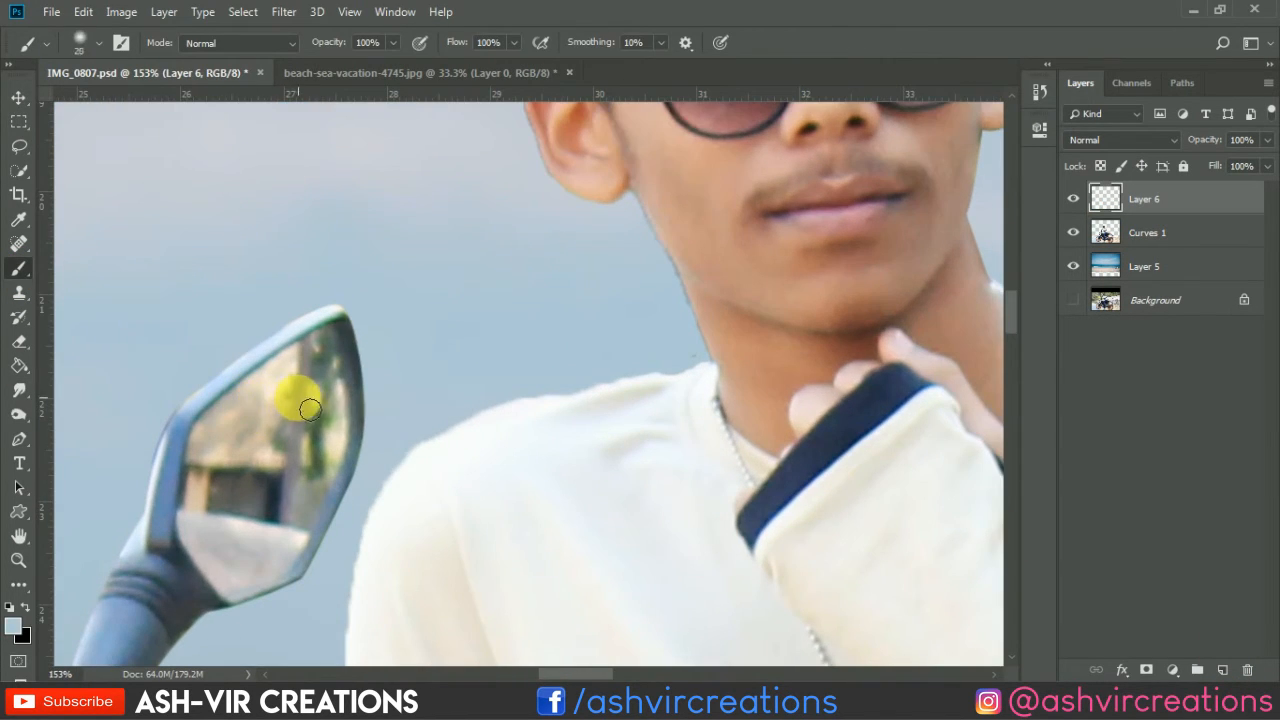
mouse_move(302, 385)
left_mouse_down()
mouse_move(287, 494)
mouse_move(307, 437)
mouse_move(302, 493)
mouse_move(320, 412)
mouse_move(325, 472)
mouse_move(343, 419)
mouse_move(319, 514)
mouse_move(335, 483)
mouse_move(304, 560)
mouse_move(252, 593)
mouse_move(213, 531)
mouse_move(229, 463)
mouse_move(300, 407)
mouse_move(259, 407)
mouse_move(338, 354)
mouse_move(347, 463)
mouse_move(338, 477)
mouse_move(332, 376)
mouse_move(312, 397)
mouse_move(324, 359)
mouse_move(328, 396)
mouse_move(236, 498)
mouse_move(250, 532)
mouse_move(235, 502)
mouse_move(281, 482)
mouse_move(295, 530)
mouse_move(266, 544)
mouse_move(294, 471)
left_mouse_up()
key("bracketleft")
key("bracketright")
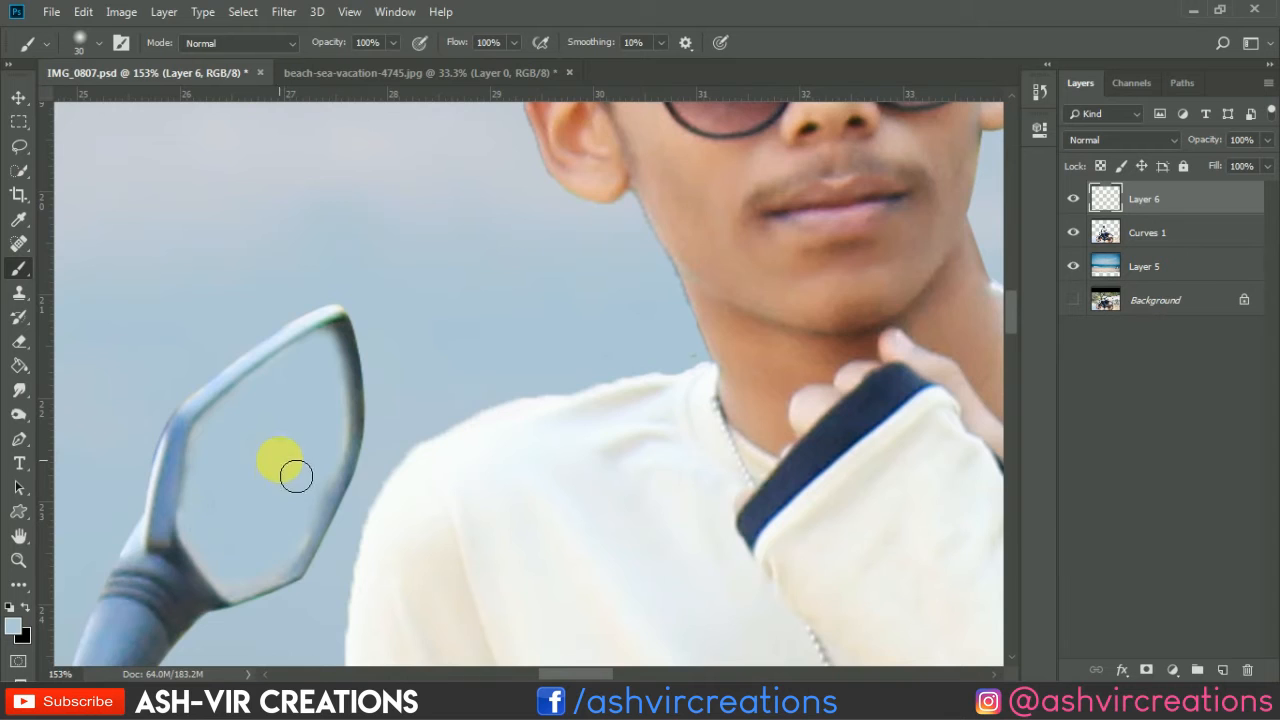
Step: Try painting sea blue on the mirror glass with a 50 px soft brush at 100% opacity, and undo the stroke
scroll(300, 457, "down", 5)
scroll(310, 458, "down", 2)
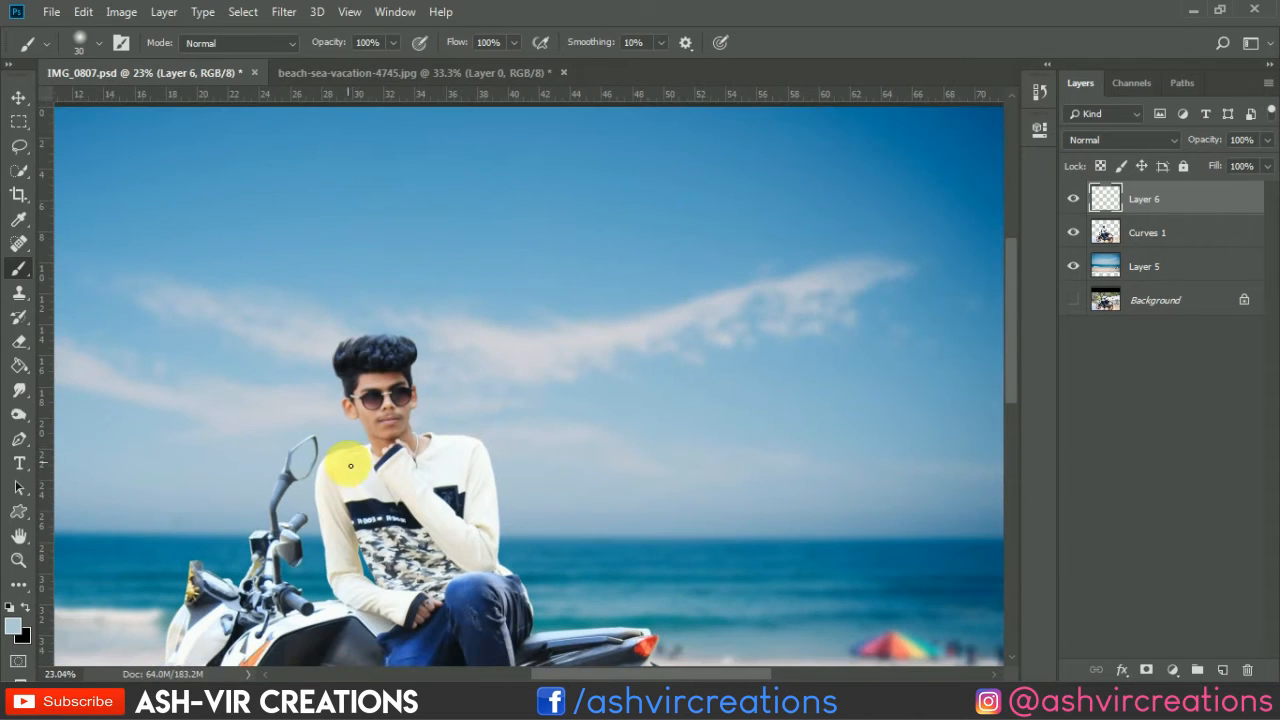
scroll(315, 490, "down", 1)
scroll(314, 508, "up", 6)
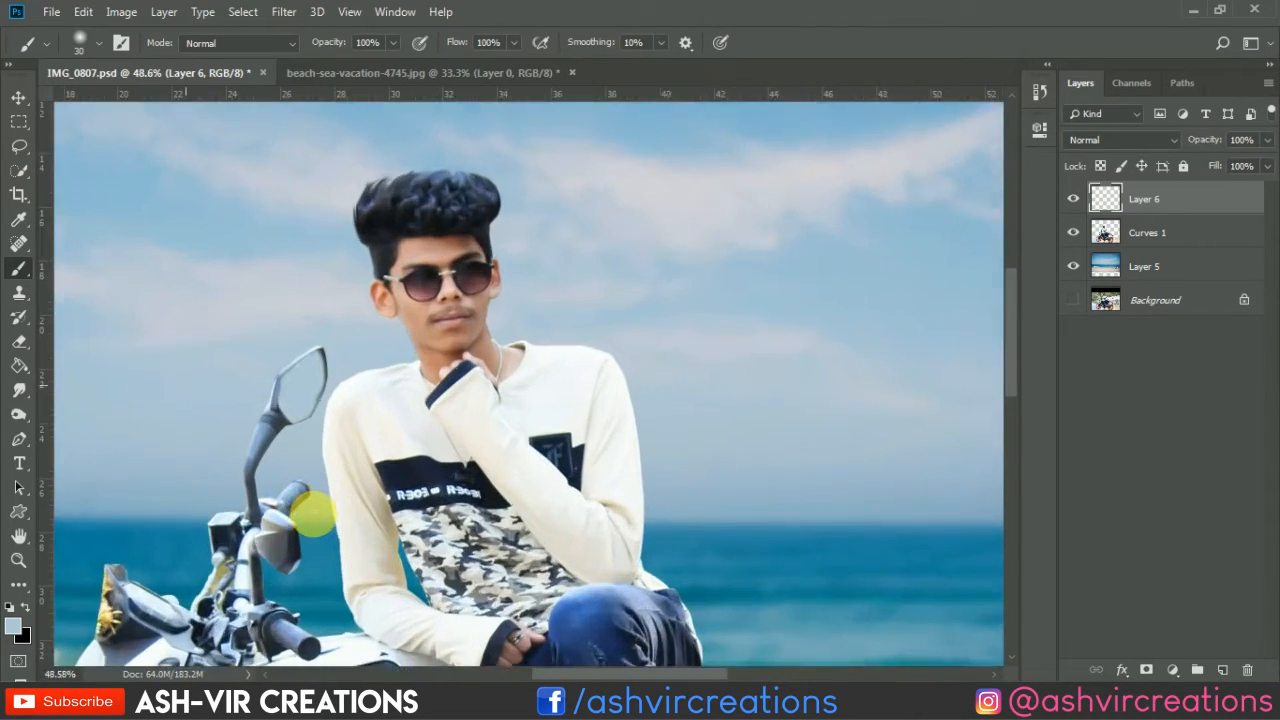
scroll(336, 563, "up", 3)
key("bracketright")
key("bracketright")
key("bracketright")
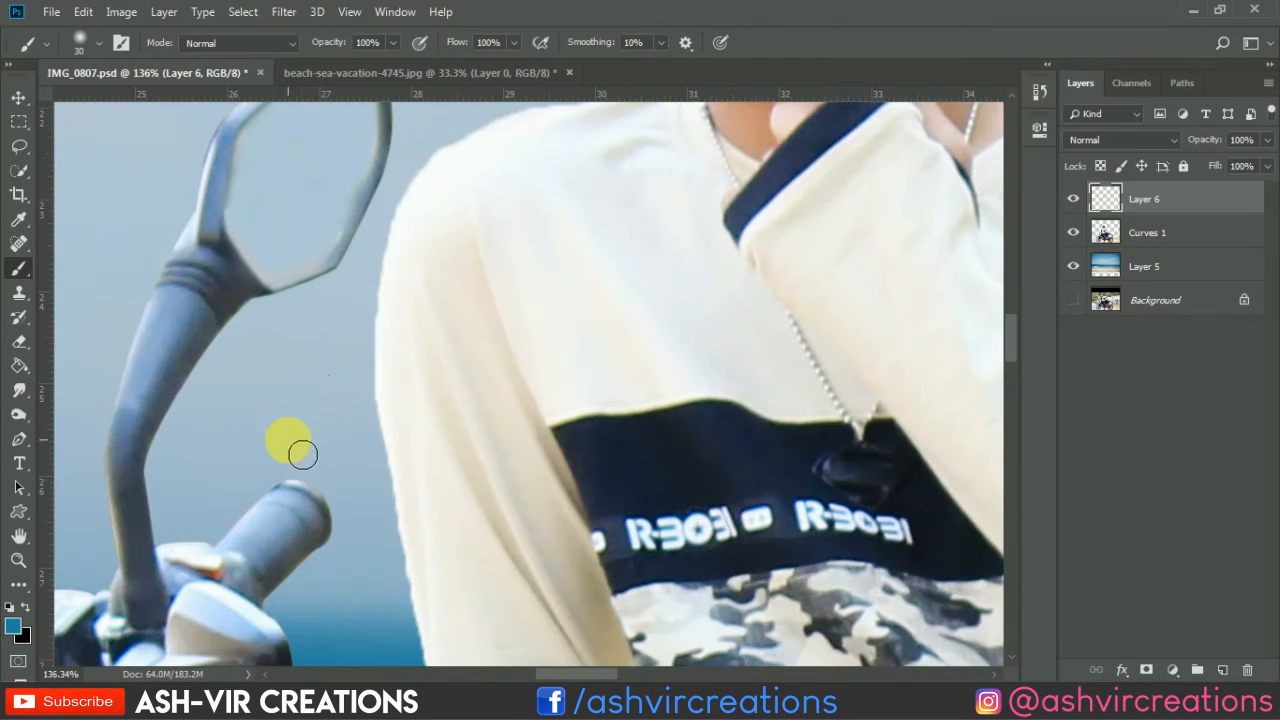
mouse_move(270, 159)
left_mouse_down()
mouse_move(293, 280)
mouse_move(279, 289)
mouse_move(287, 275)
left_mouse_up()
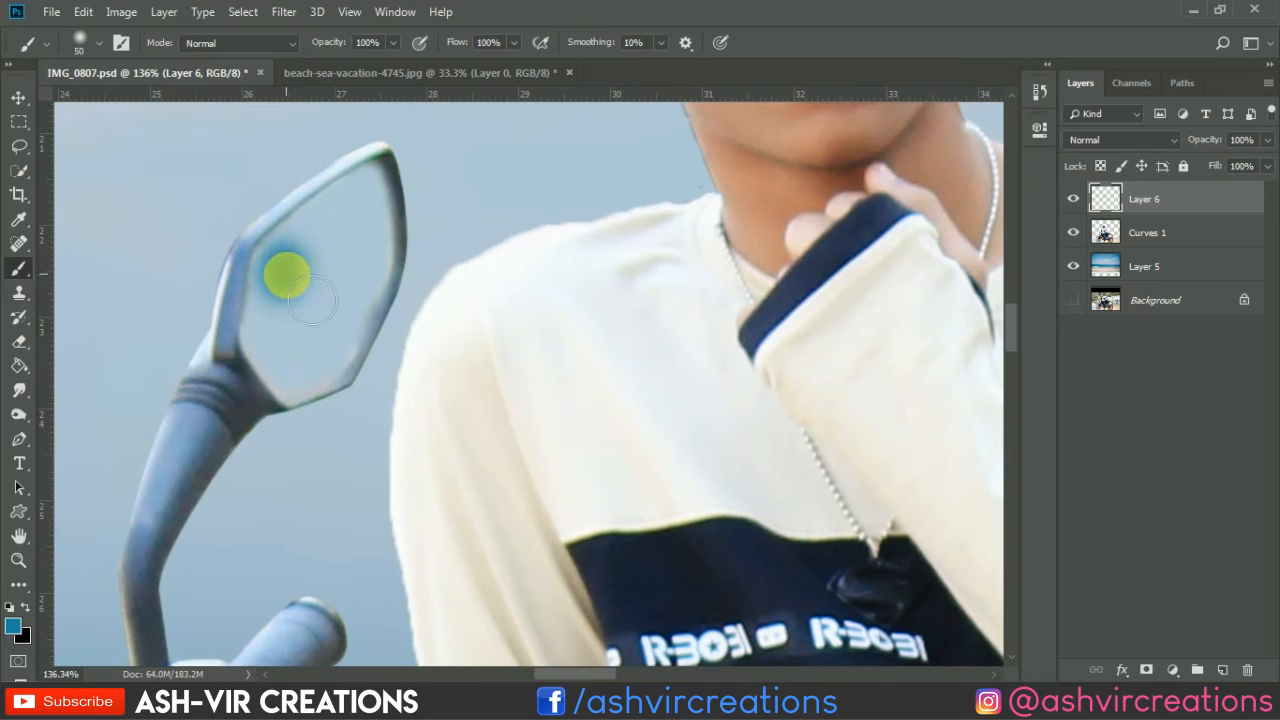
key("ctrl+z")
Step: Paint sea blue over the lower part of the mirror glass at 44% brush opacity, reducing the brush to 30 px and undoing the last stroke
left_click_drag(343, 43, 287, 43)
left_click_drag(333, 240, 303, 331)
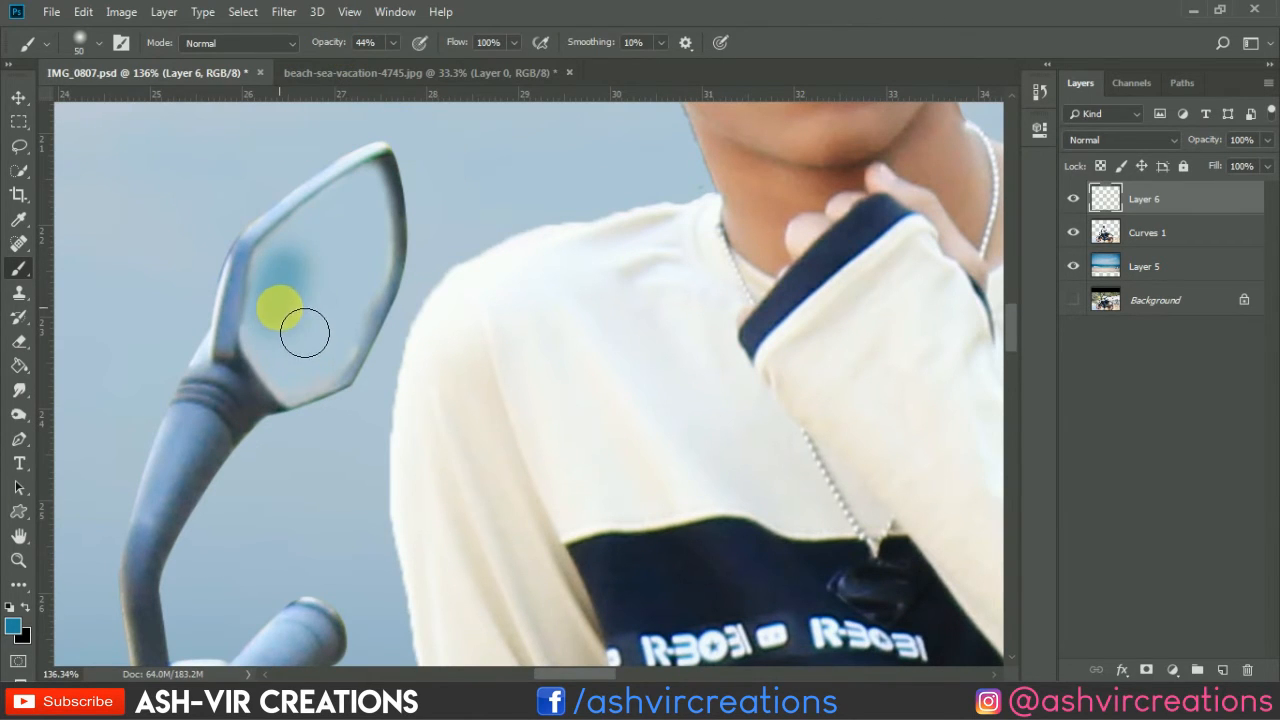
scroll(303, 331, "up", 2)
key("bracketleft")
key("bracketleft")
key("bracketleft")
mouse_move(263, 234)
left_mouse_down()
mouse_move(263, 356)
mouse_move(313, 447)
mouse_move(351, 443)
mouse_move(381, 413)
mouse_move(413, 342)
mouse_move(297, 240)
mouse_move(286, 254)
mouse_move(381, 343)
mouse_move(349, 411)
mouse_move(357, 342)
mouse_move(316, 385)
mouse_move(302, 303)
mouse_move(305, 397)
mouse_move(331, 331)
mouse_move(406, 362)
mouse_move(393, 398)
mouse_move(349, 429)
left_mouse_up()
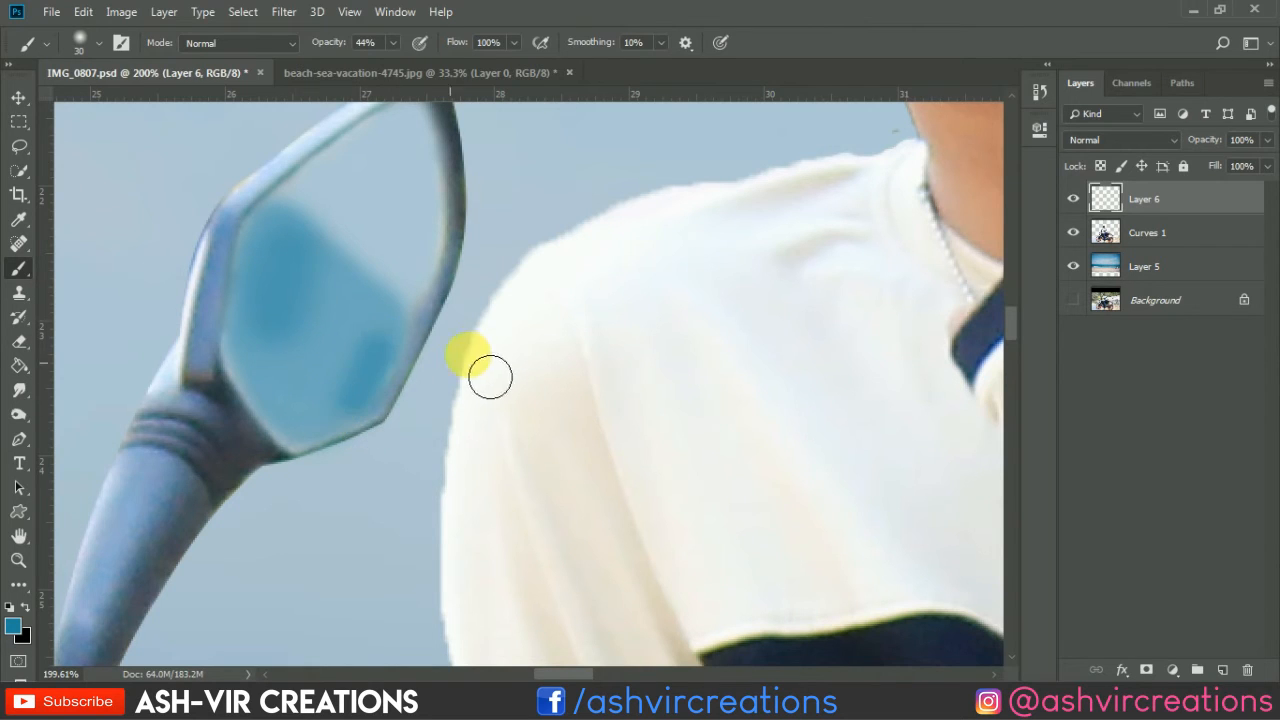
key("ctrl+z")
scroll(433, 349, "down", 12)
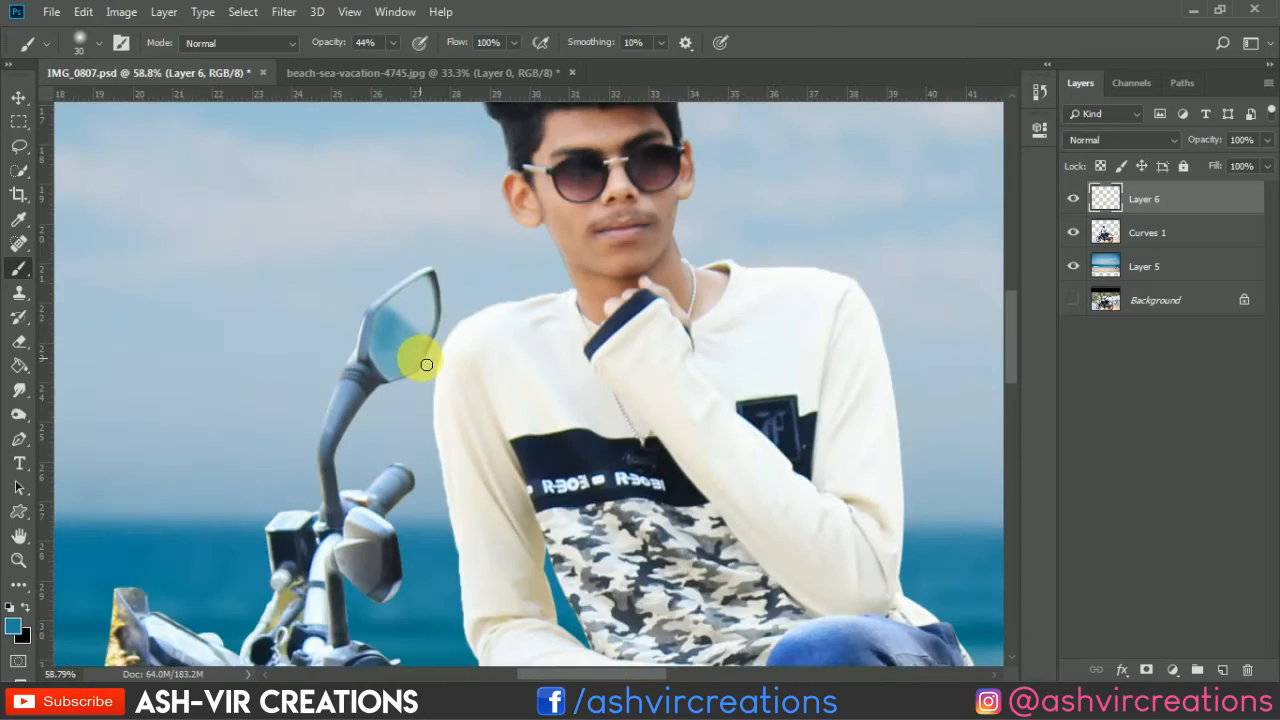
Step: Lower Layer 6's opacity to 88% so the mirror paint blends with the original reflection
scroll(416, 354, "up", 7)
left_click_drag(1199, 146, 1249, 148)
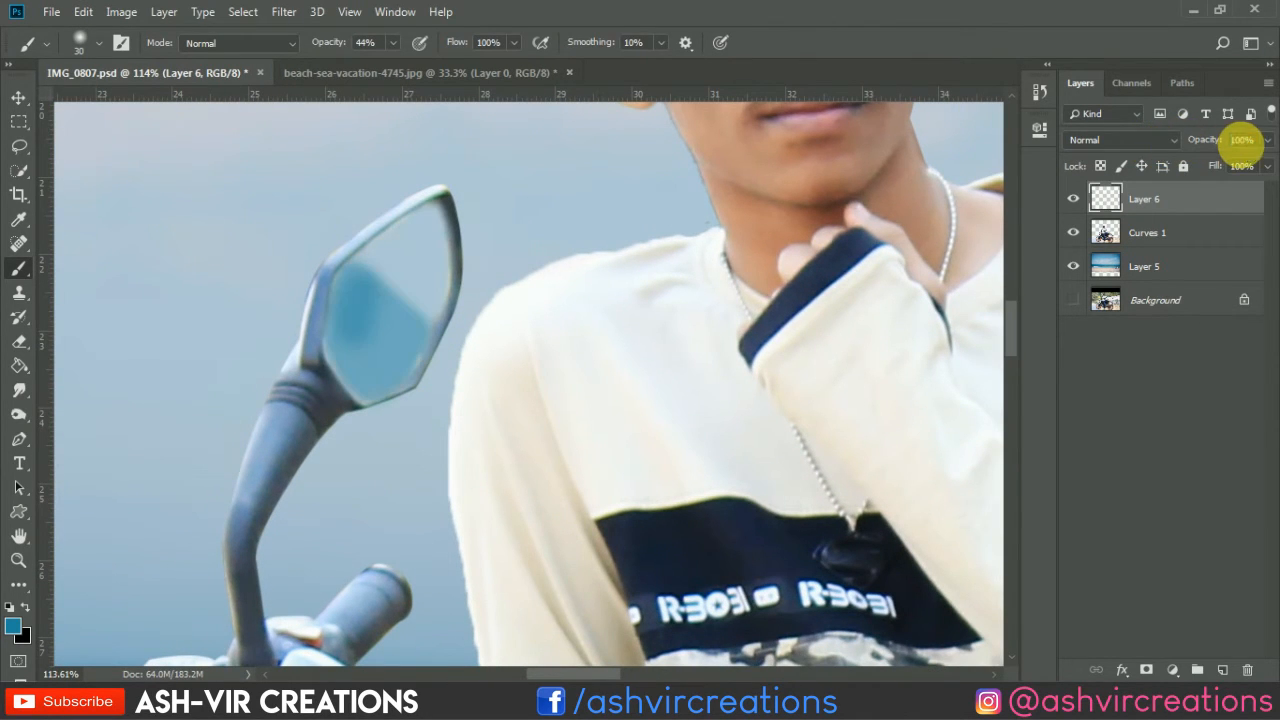
left_click(1252, 168)
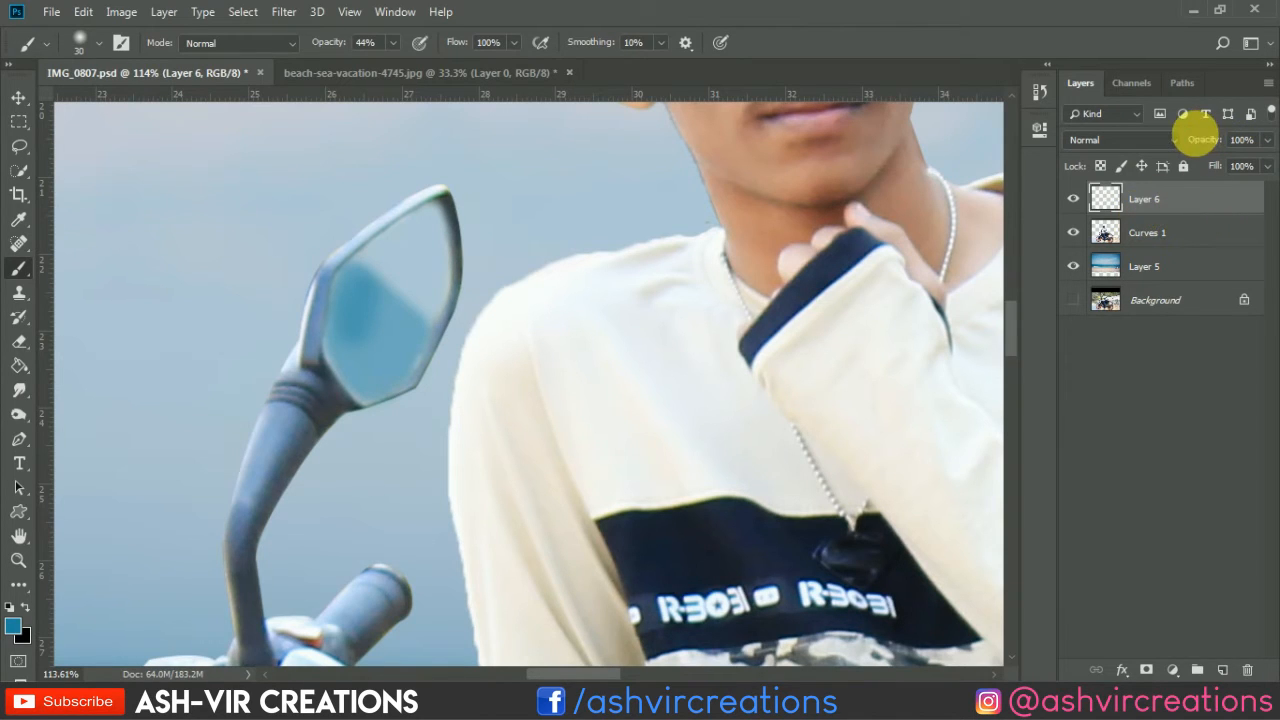
mouse_move(1192, 140)
left_mouse_down()
mouse_move(1143, 134)
mouse_move(1234, 143)
mouse_move(1197, 148)
left_mouse_up()
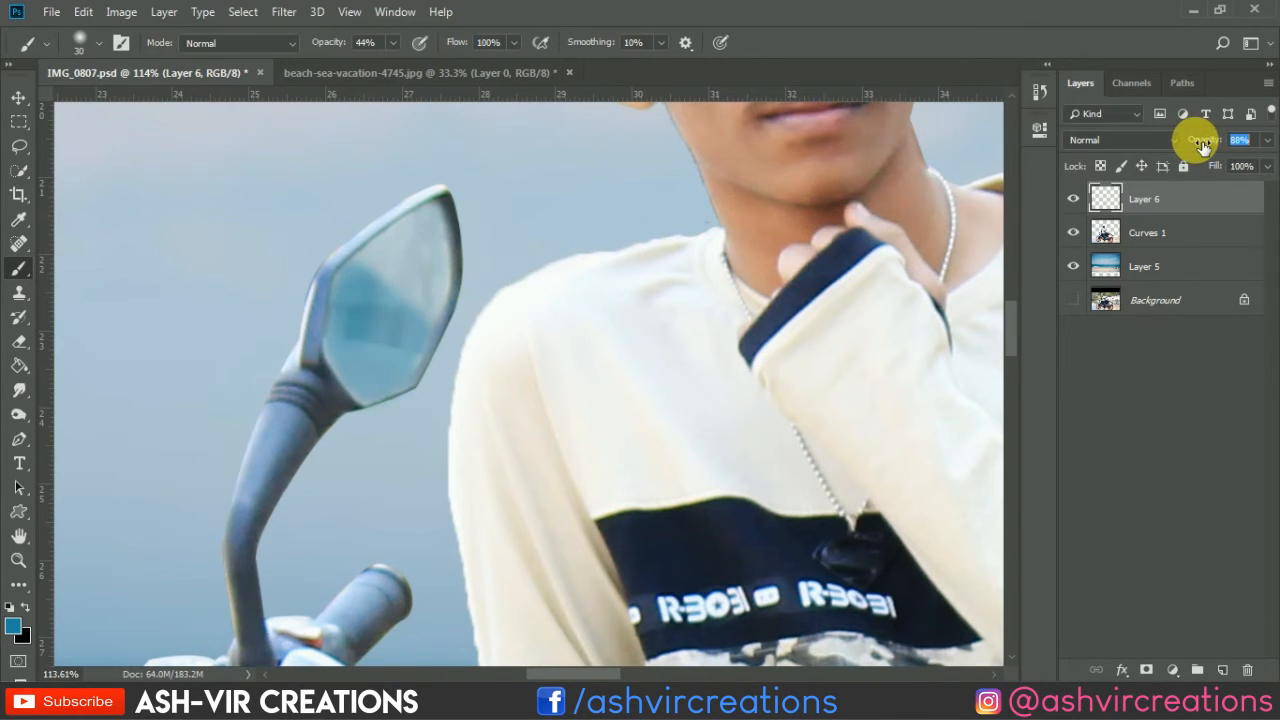
key("ctrl+0")
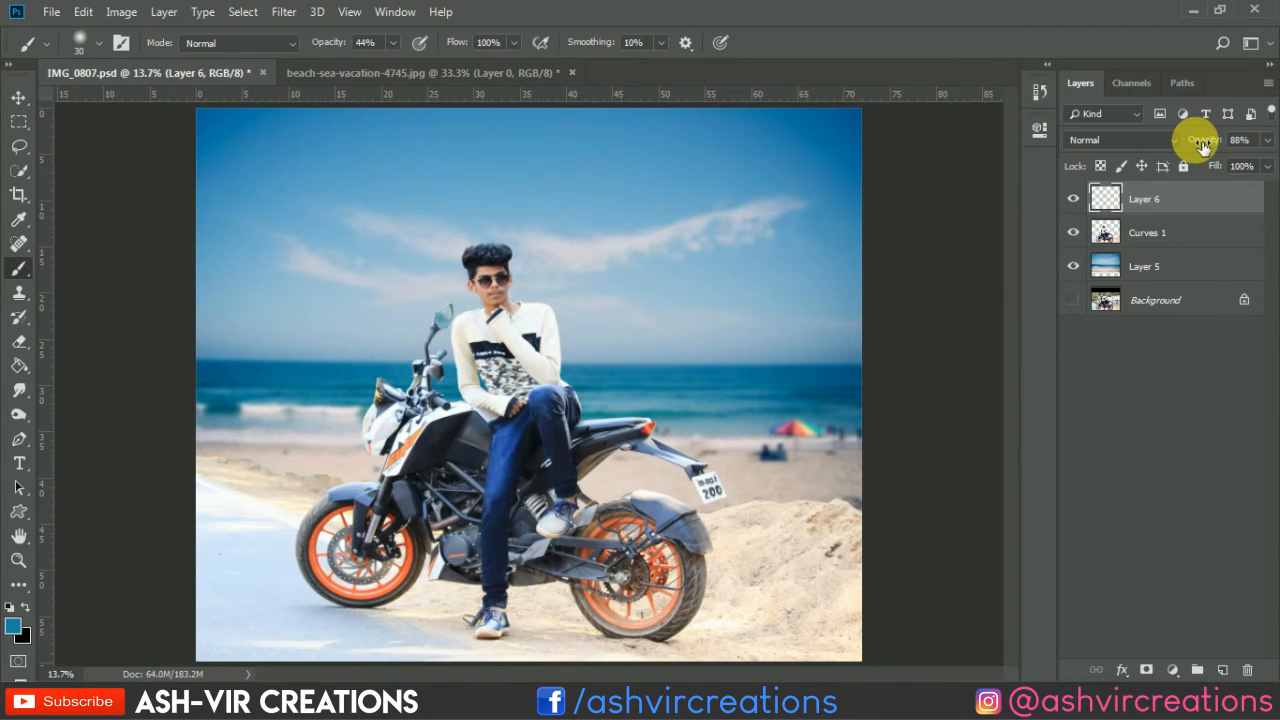
Step: Merge Layer 6, Curves 1 and Layer 5 into one layer
left_click(18, 97)
scroll(665, 508, "down", 1)
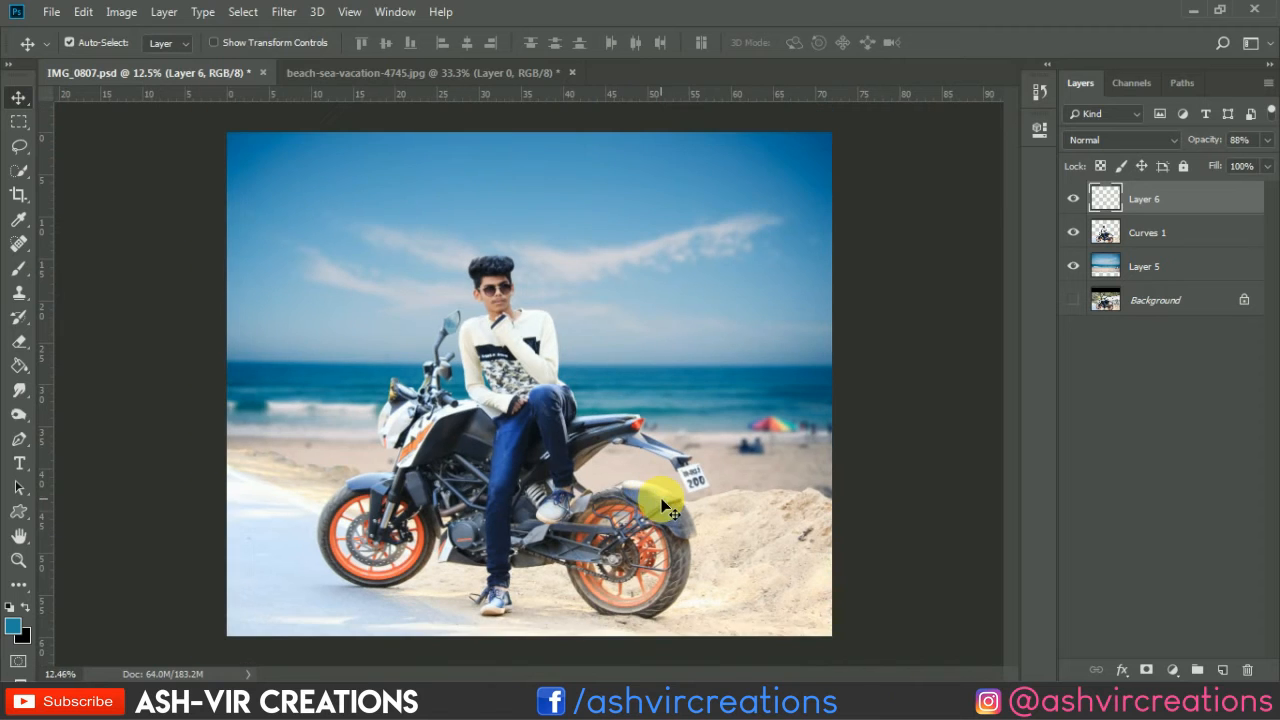
left_click(1145, 268, "shift")
right_click(1145, 268)
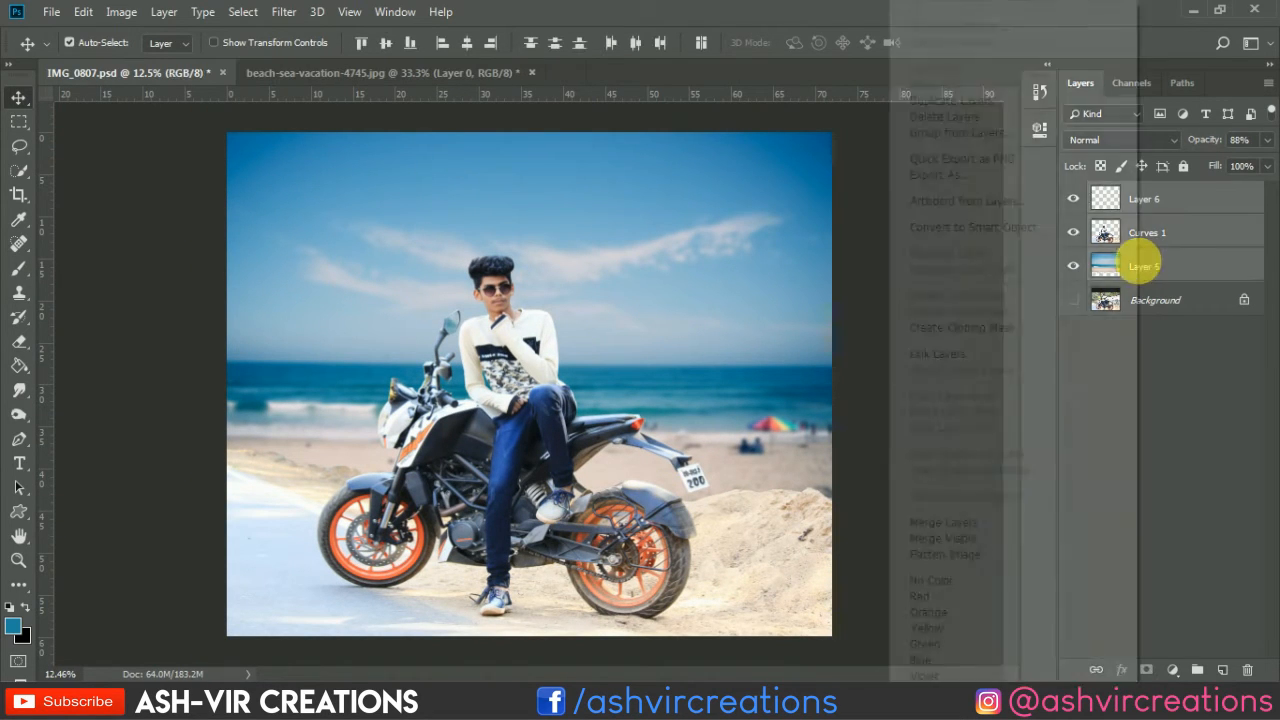
left_click(950, 524)
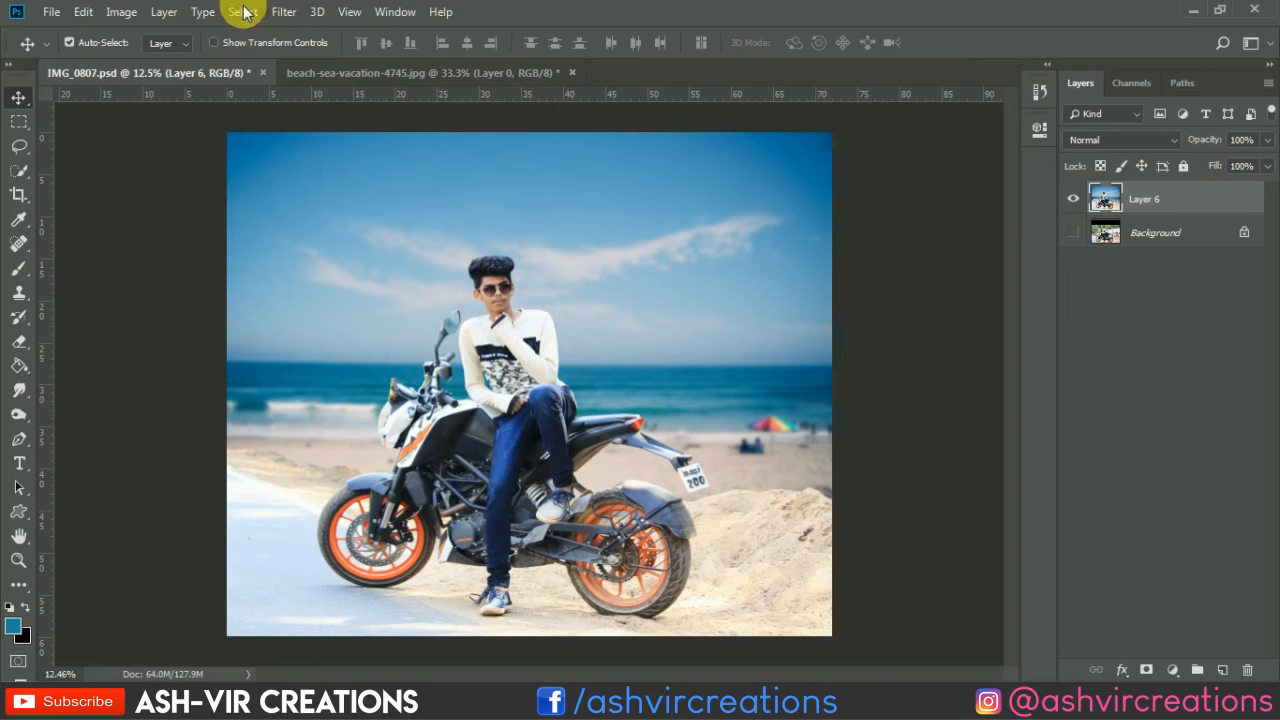
Step: Apply the Camera Raw Filter to the merged layer and cool the white balance temperature to -6
left_click(284, 12)
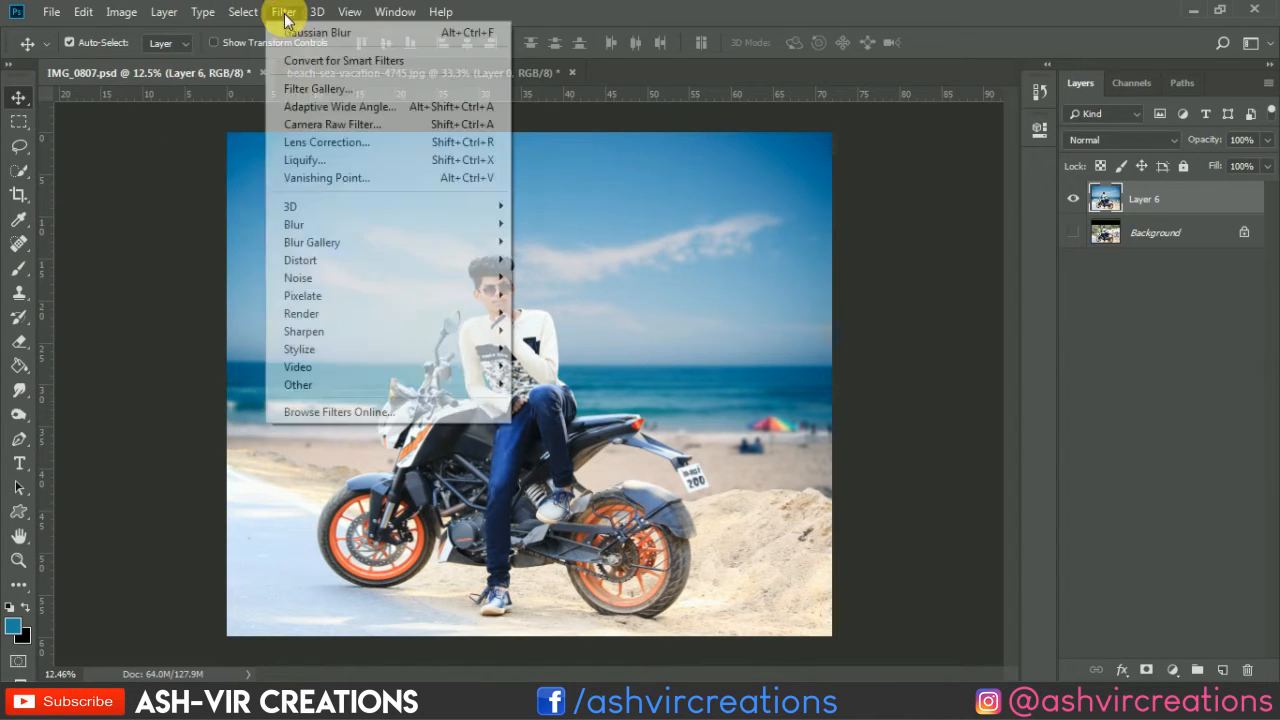
left_click(305, 126)
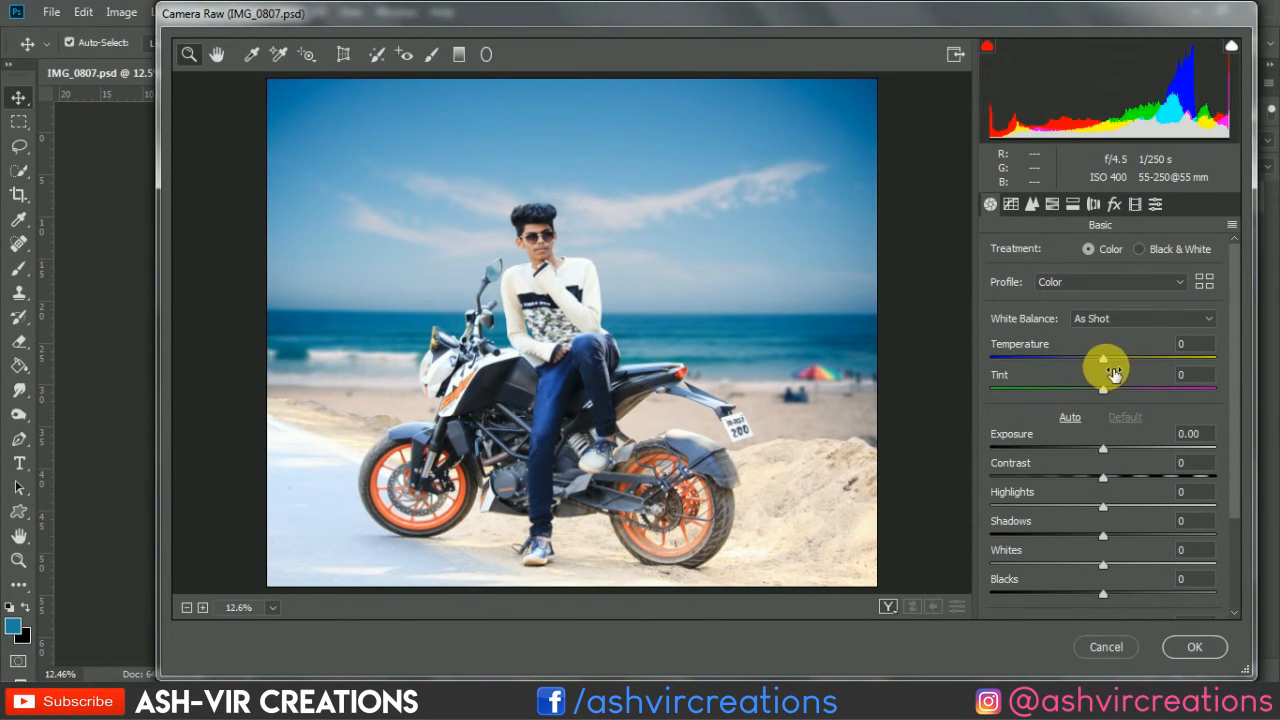
left_click_drag(1100, 362, 1080, 364)
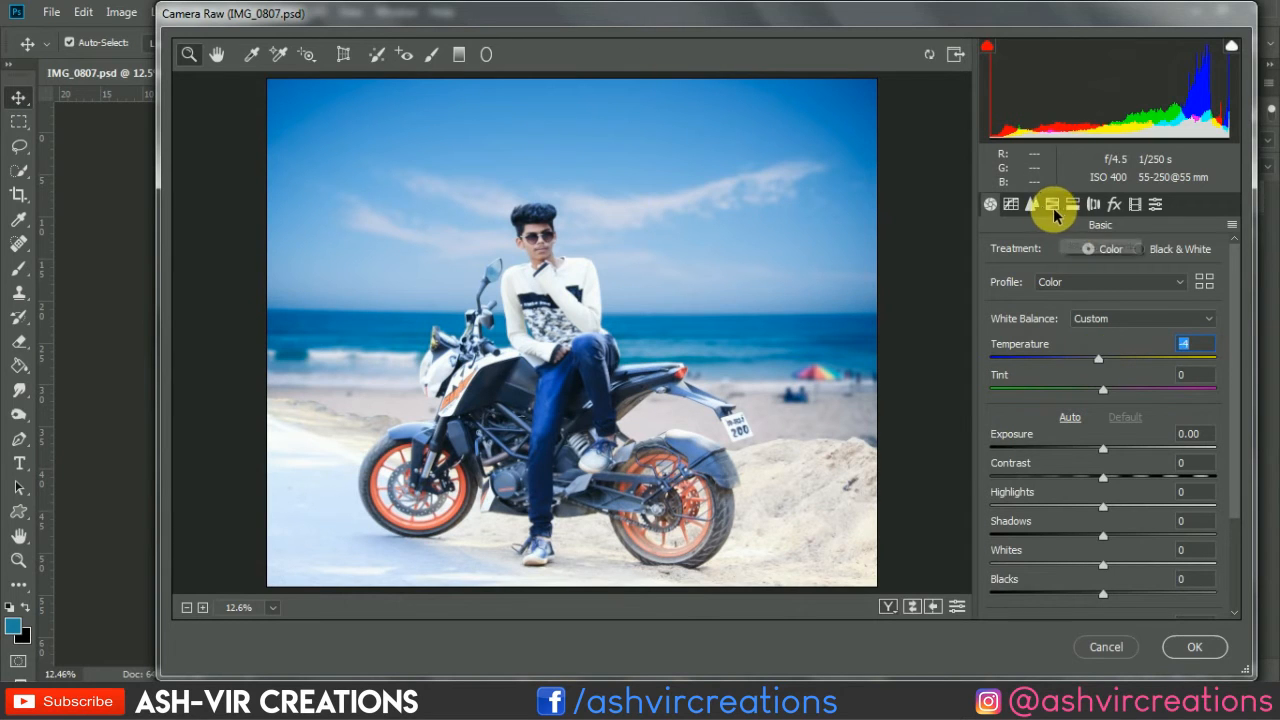
left_click_drag(1105, 367, 1107, 366)
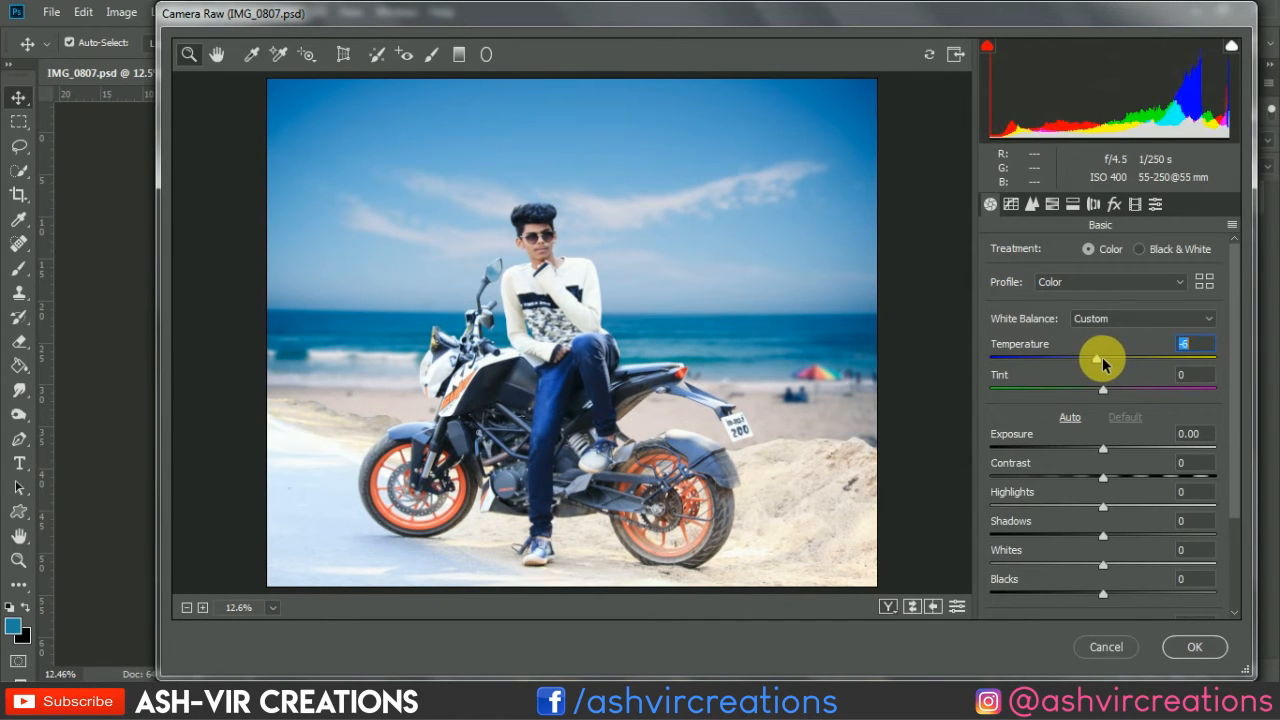
Step: Set the HSL hue of Blues to -27 and Aquas to +100, and the saturation of Blues to +25
left_click(1052, 204)
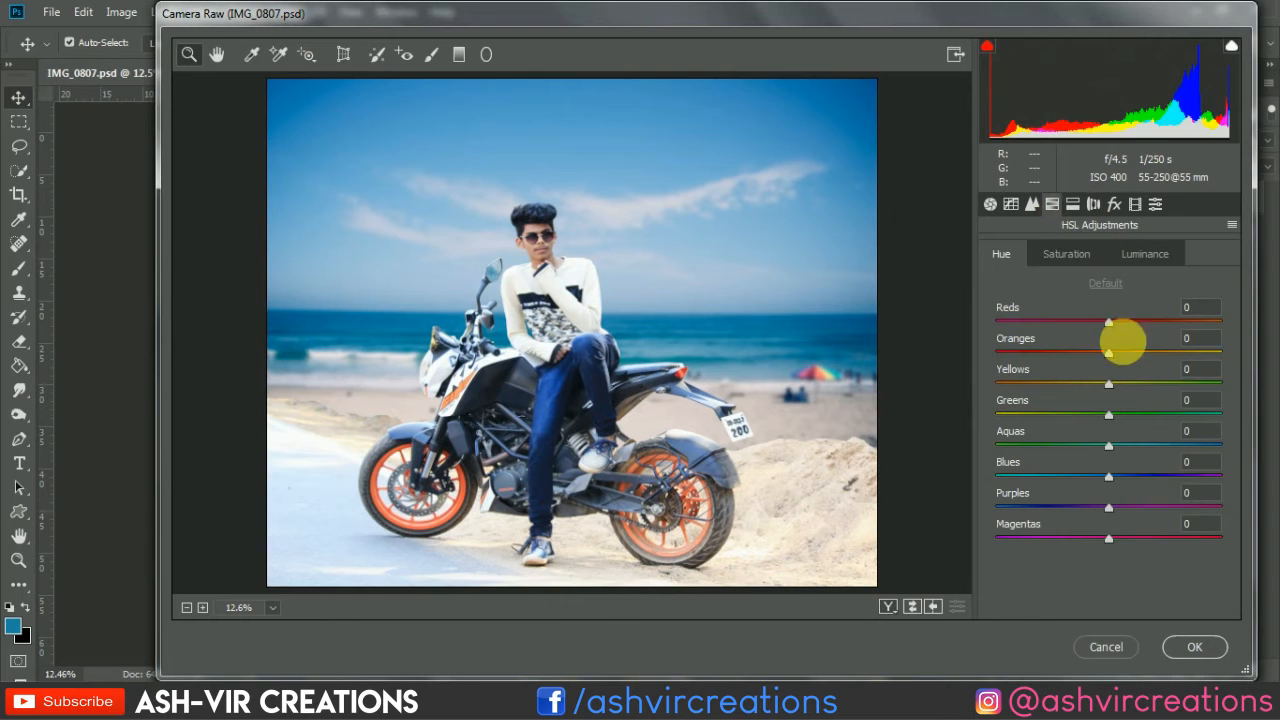
left_click_drag(1108, 475, 1079, 494)
left_click_drag(1106, 447, 1238, 520)
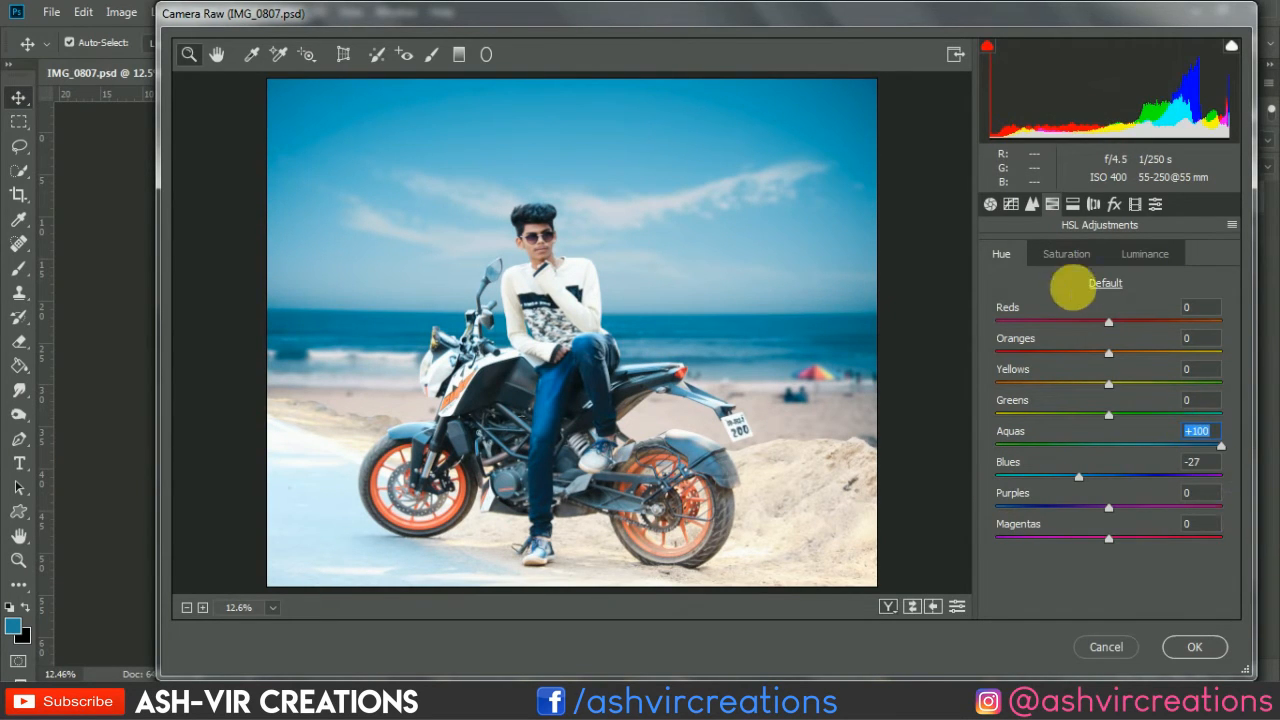
left_click(1064, 254)
mouse_move(1132, 472)
left_mouse_down()
mouse_move(1171, 477)
mouse_move(1137, 476)
left_mouse_up()
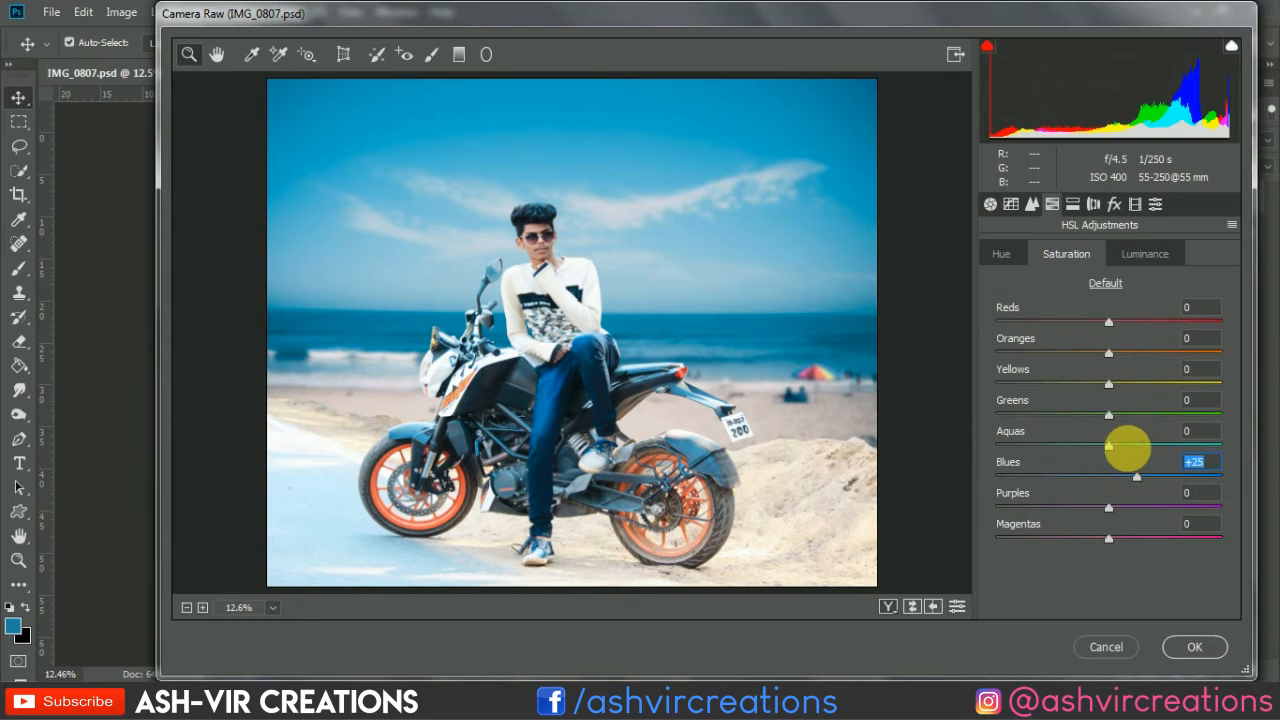
Step: Add a post-crop vignette with amount -46, midpoint 37, roundness -13 and feather 88
left_click(1113, 205)
left_click_drag(1110, 457, 1057, 446)
left_click_drag(1107, 479, 1192, 548)
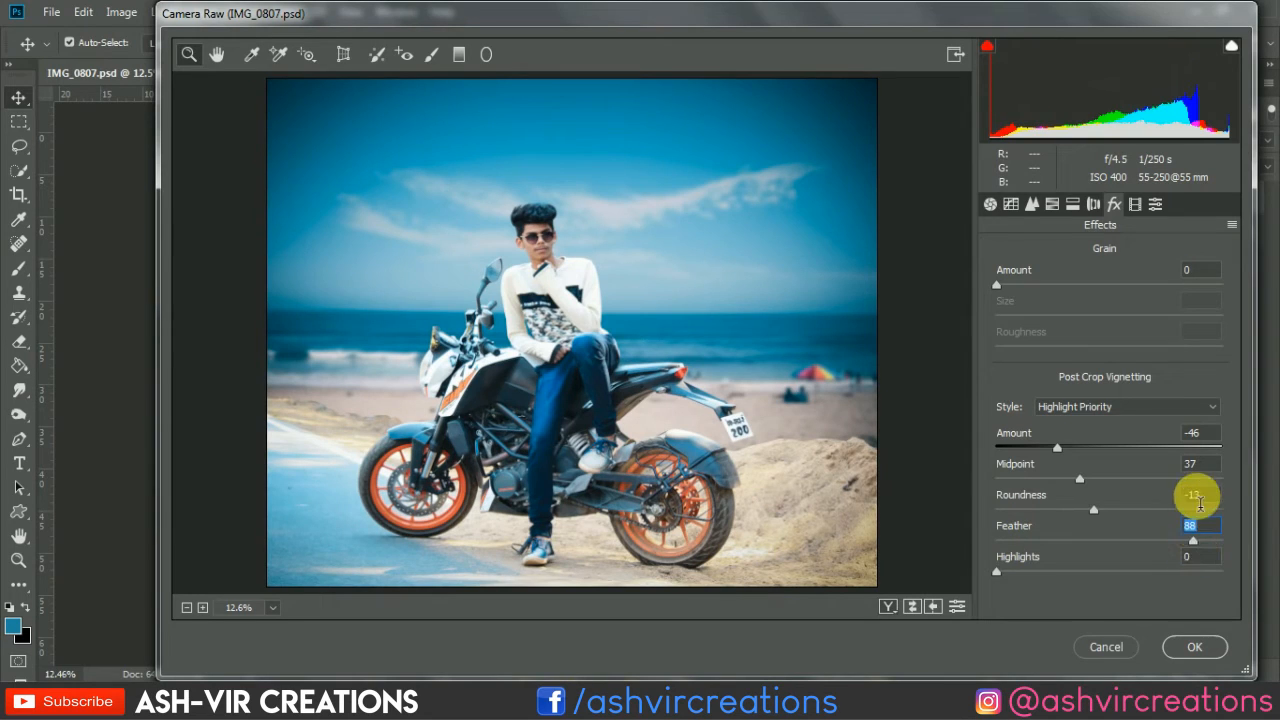
Step: Set the HSL hue of Oranges to -8 and Reds to +23
left_click(1057, 205)
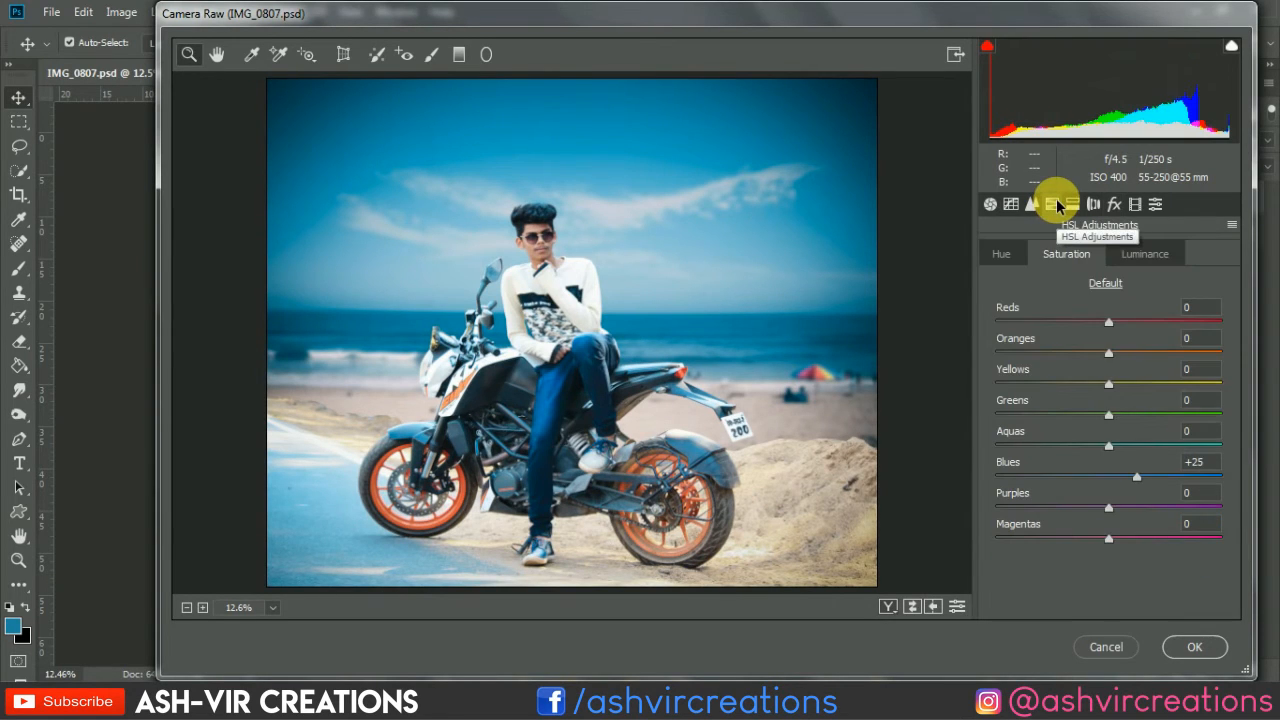
left_click(1074, 205)
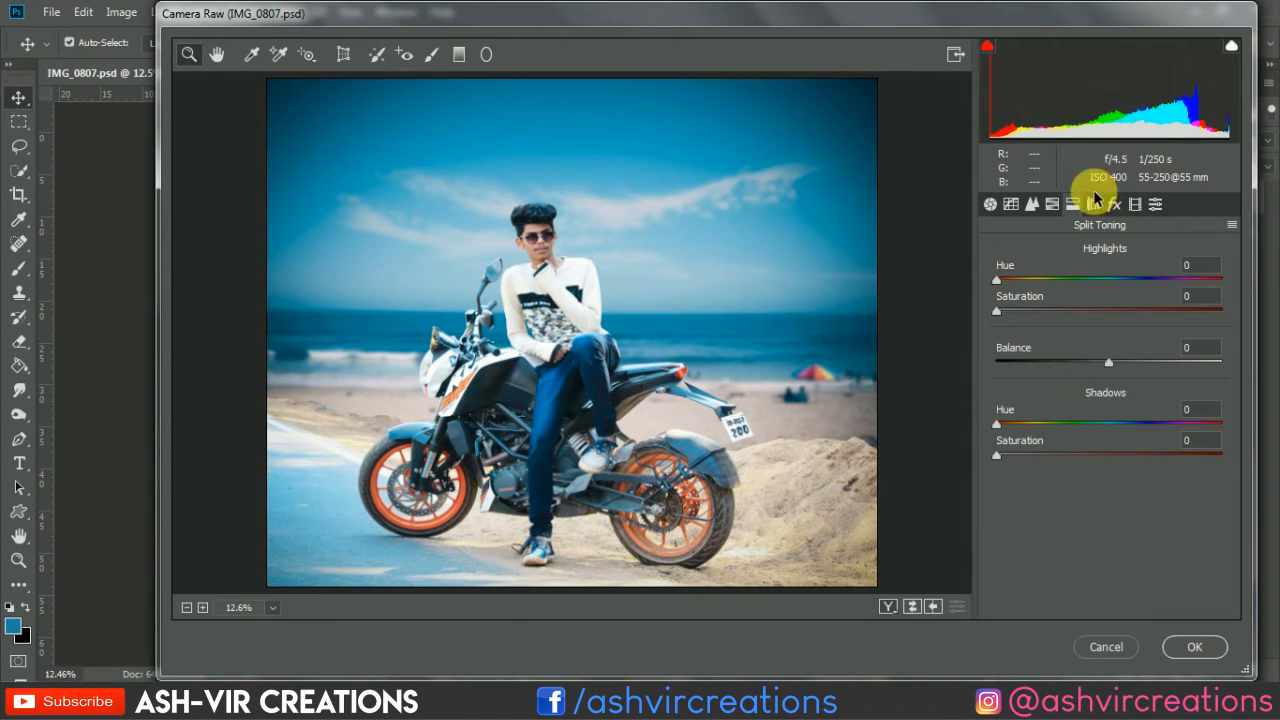
left_click(1052, 204)
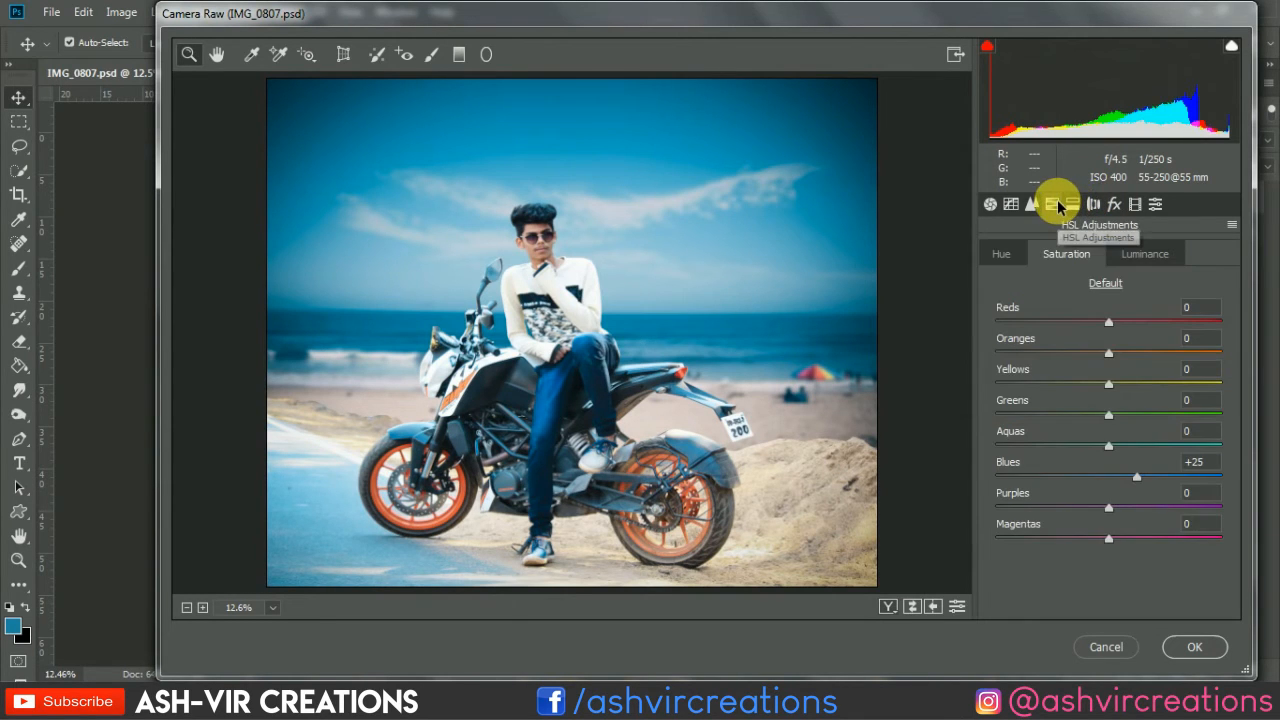
left_click(1006, 252)
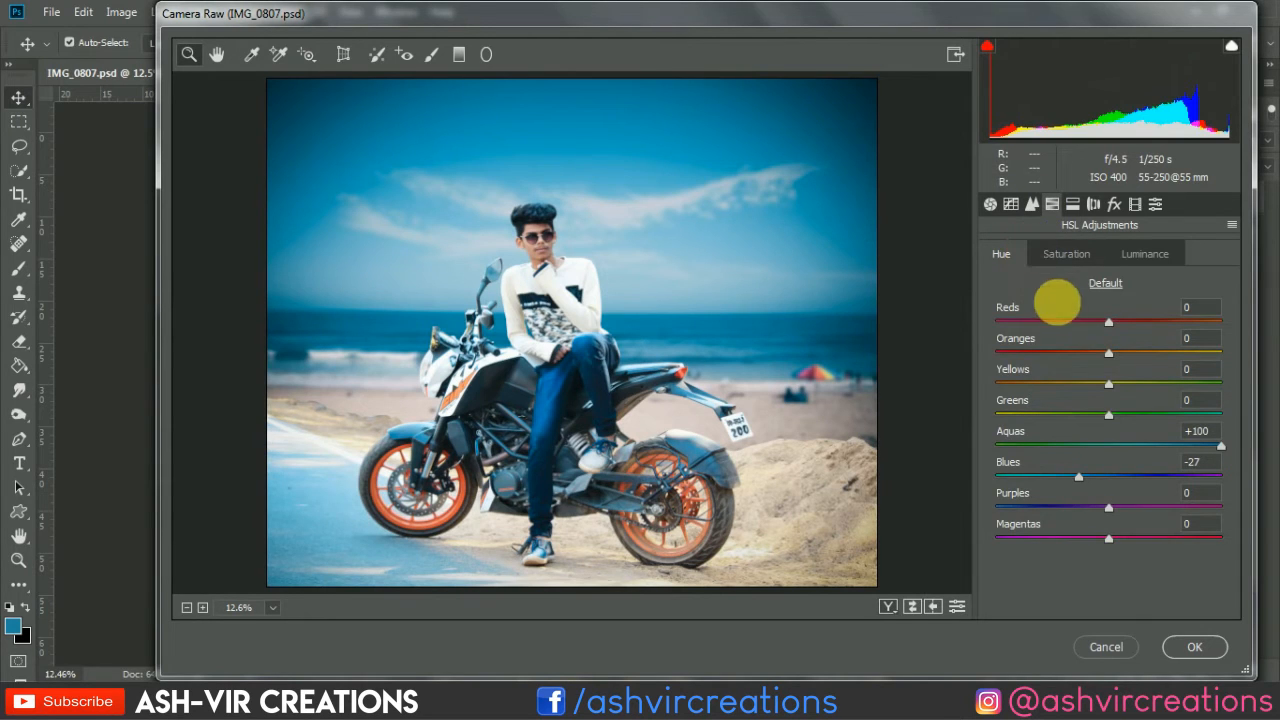
left_click_drag(1106, 356, 1096, 353)
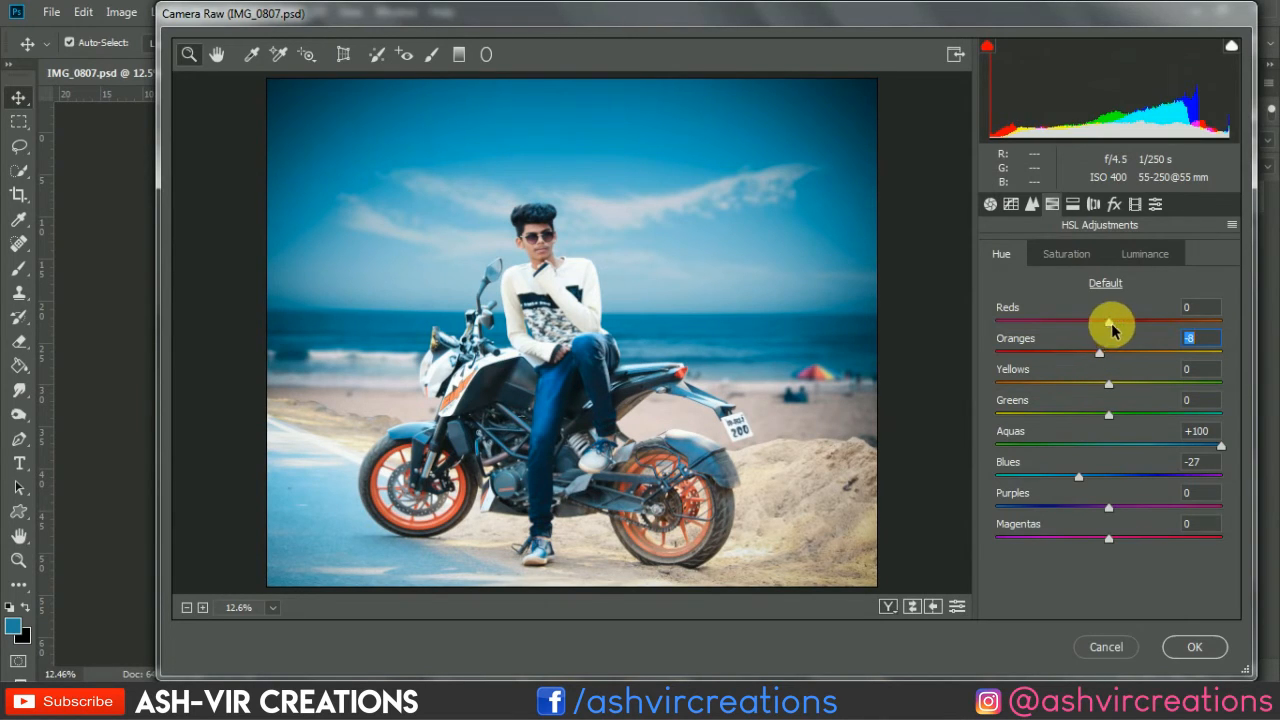
left_click_drag(1112, 325, 1140, 330)
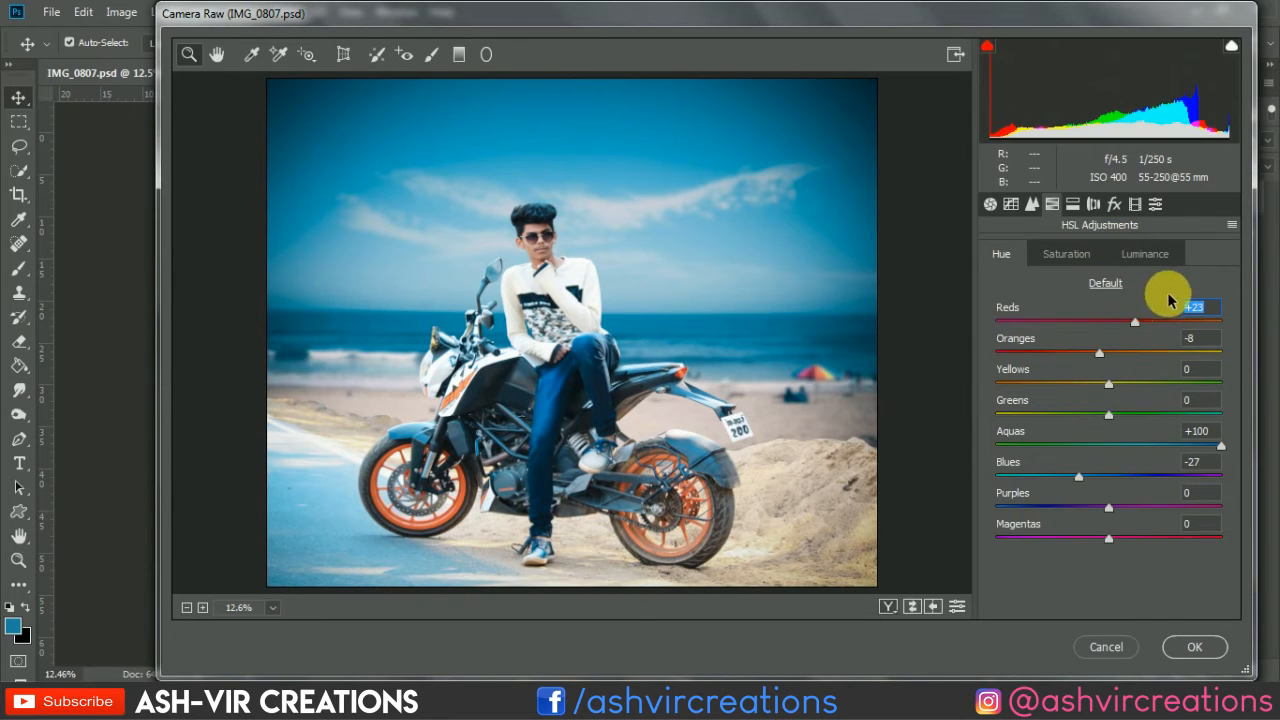
Step: Set the Blue Primary hue to -8 in the camera calibration and apply the Camera Raw Filter
left_click(1124, 212)
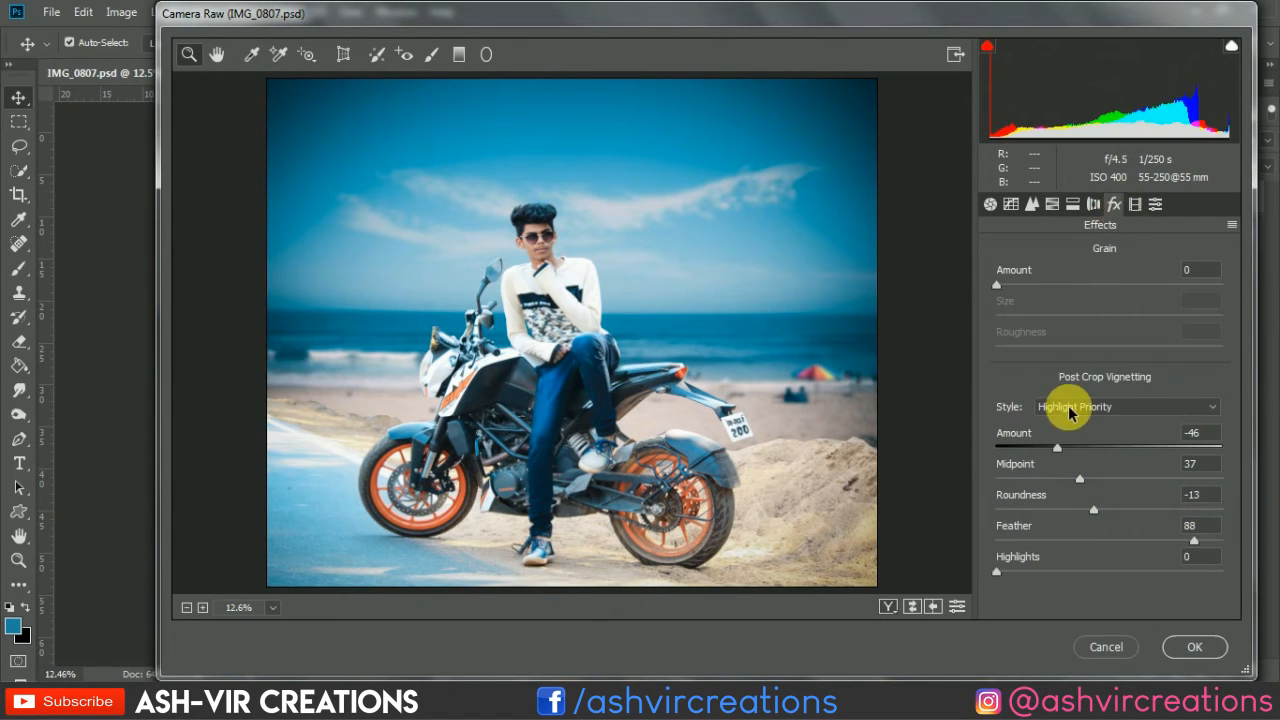
left_click(1136, 206)
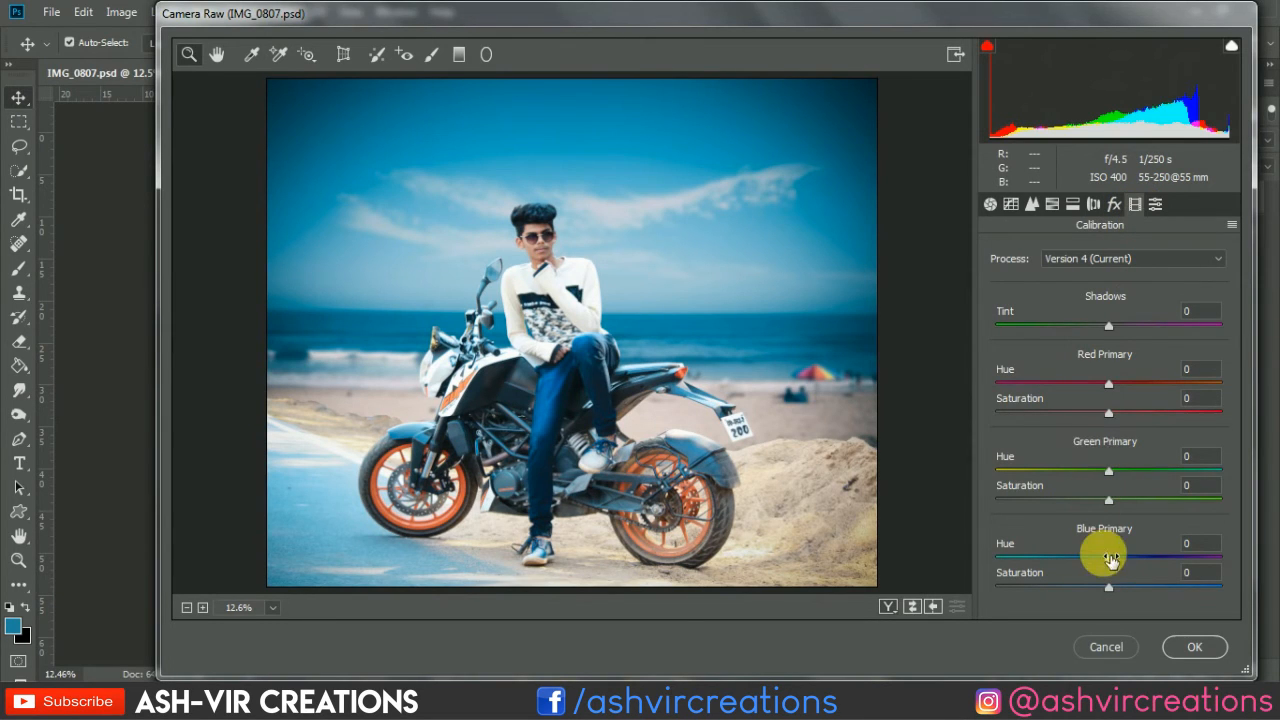
left_click_drag(1106, 560, 1095, 562)
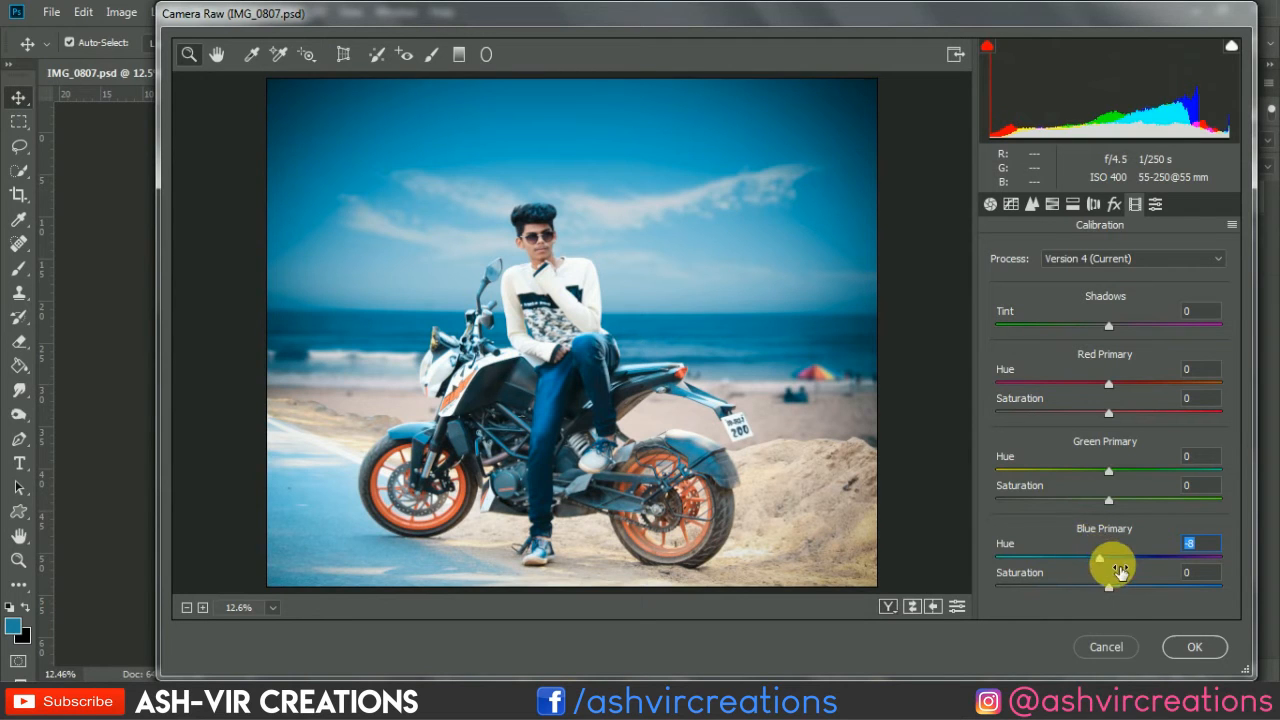
left_click(1182, 646)
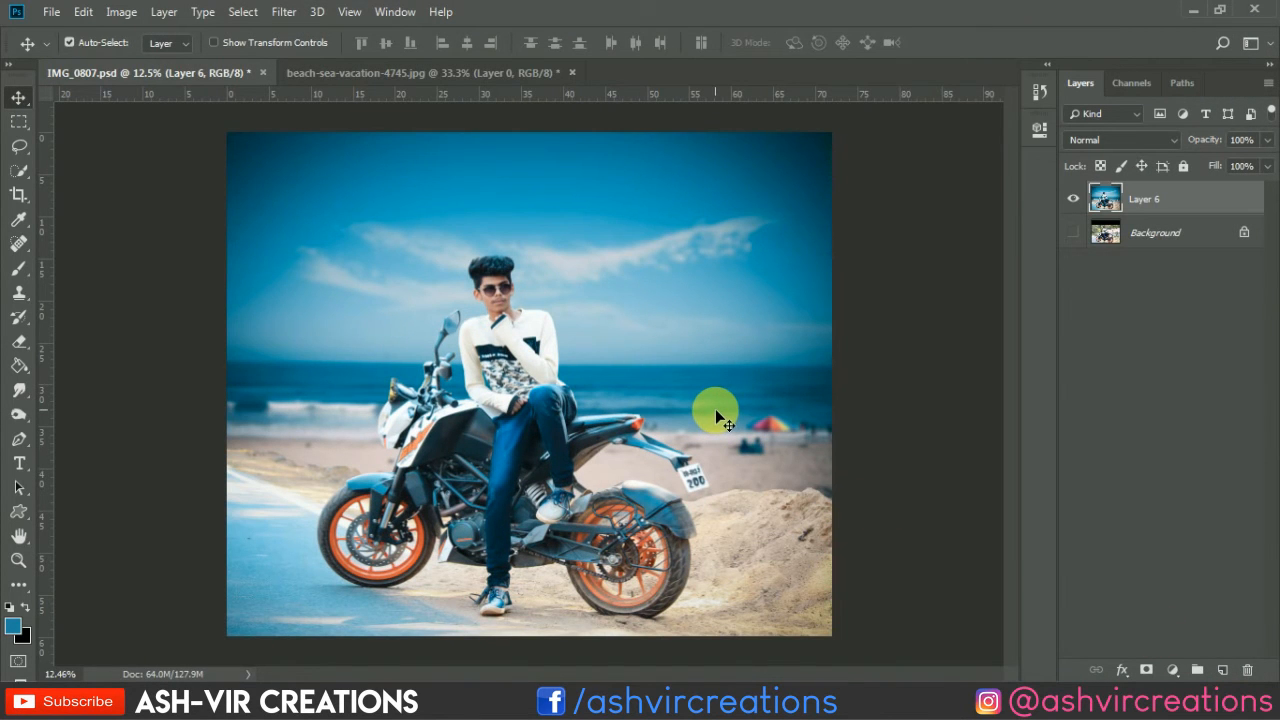
scroll(715, 409, "down", 2)
scroll(715, 409, "up", 2)
Step: Sample the motorcycle's orange as the text colour and adjust it to the more saturated shade f86a2f
left_click(20, 465)
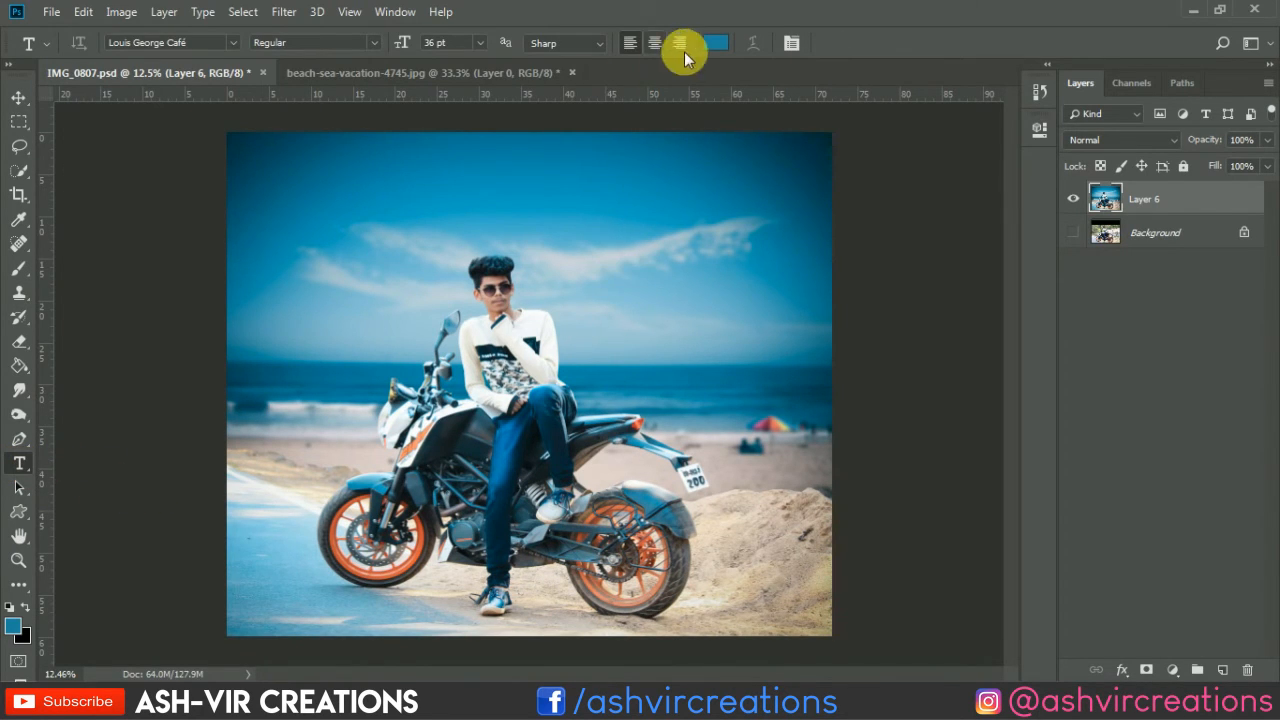
left_click(716, 44)
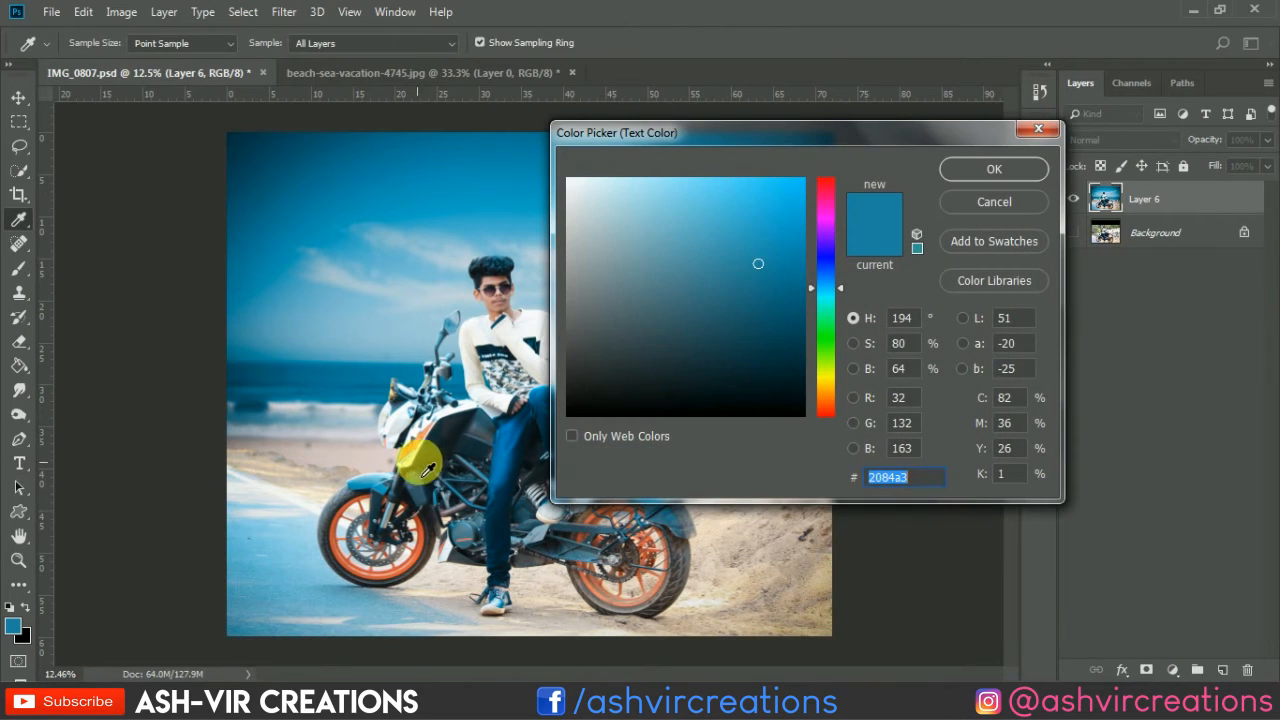
left_click(416, 448)
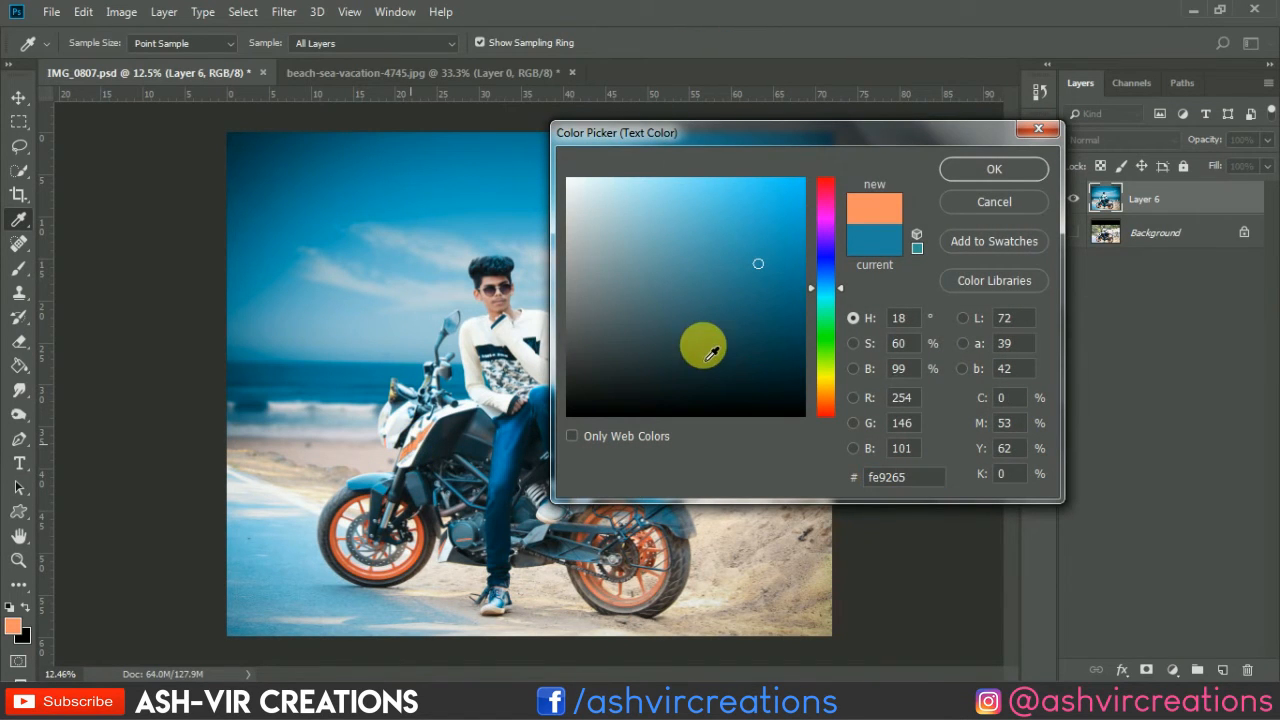
left_click(762, 190)
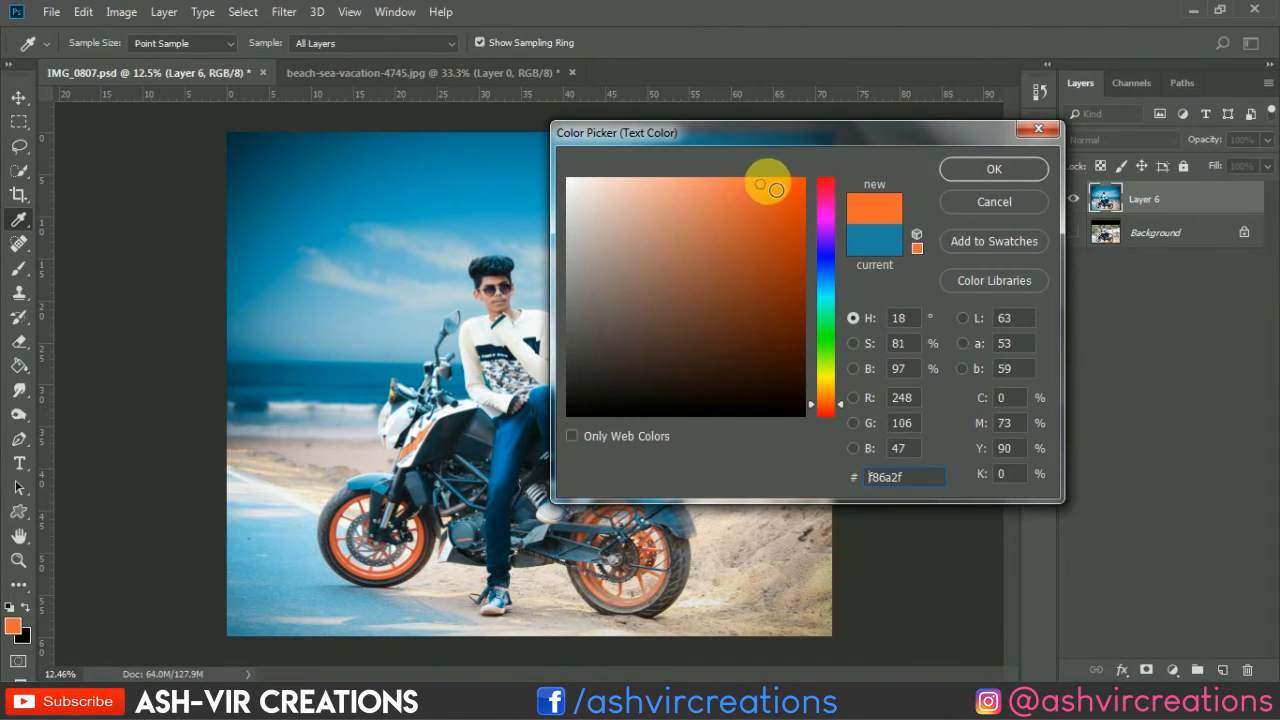
left_click(960, 180)
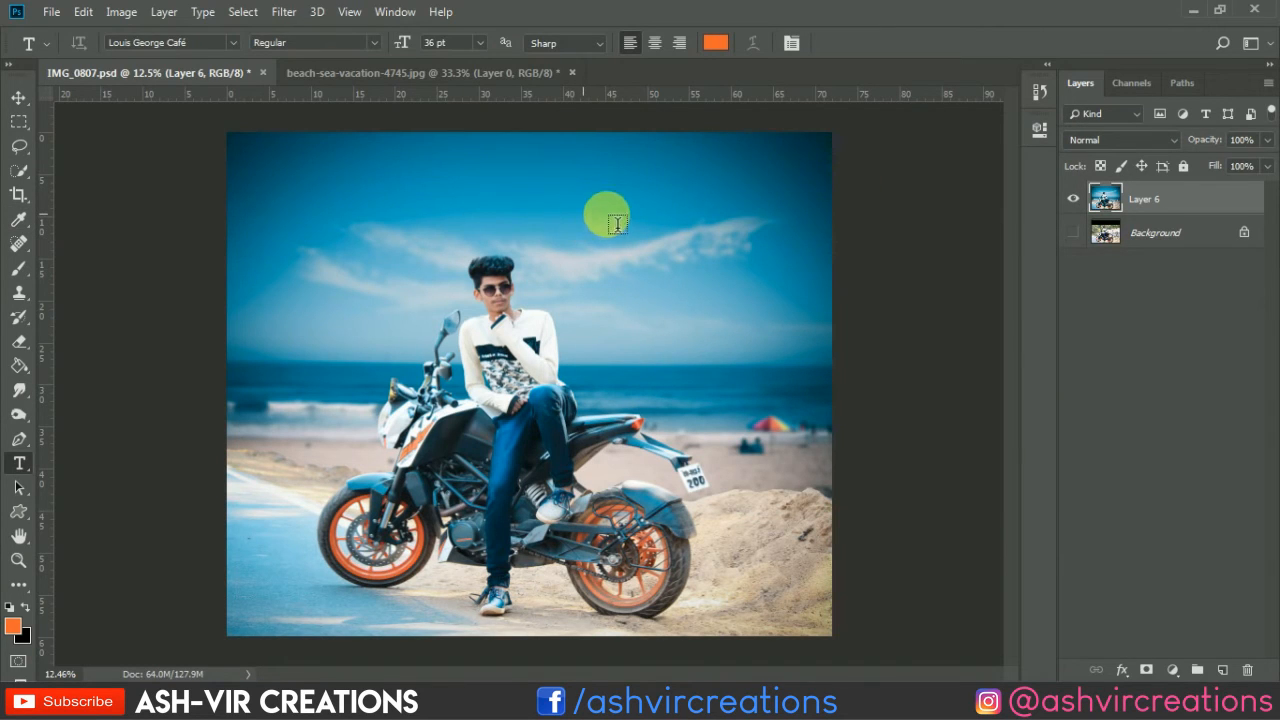
Step: Add the 72 pt text "wHEN LIFES GET" in the sky above and beside the rider's head
left_click(582, 213)
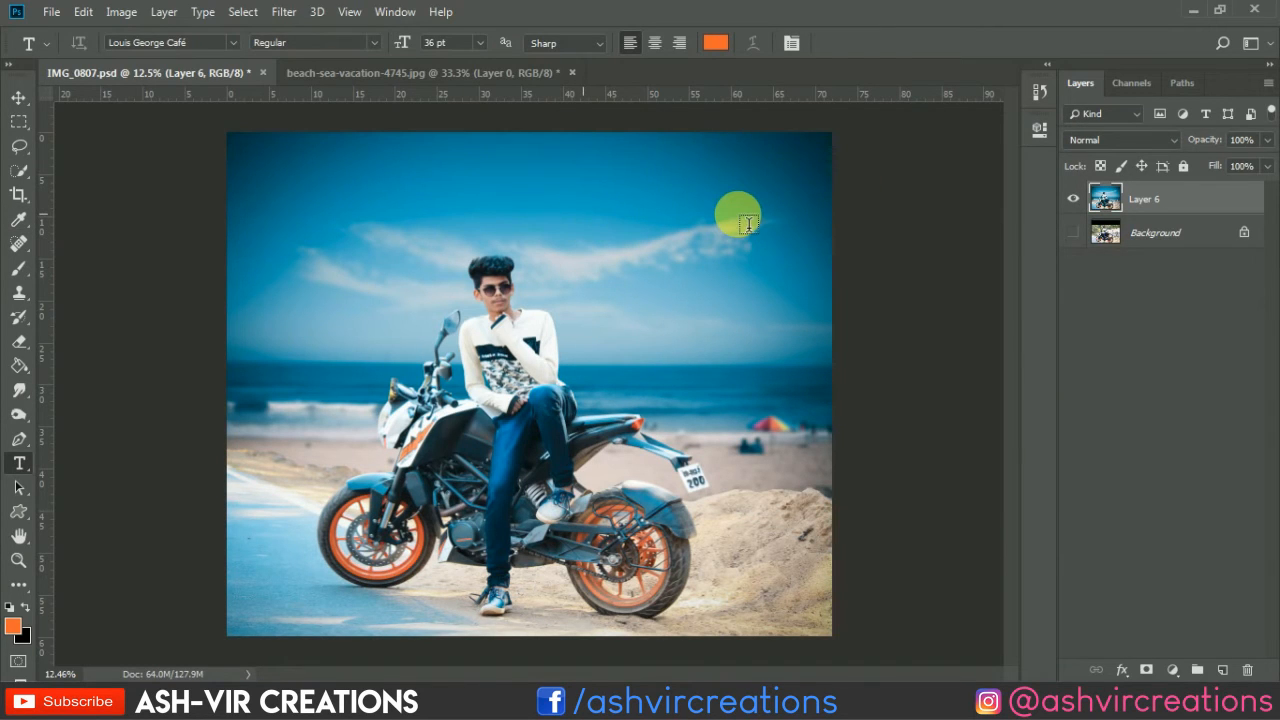
left_click(480, 43)
left_click(474, 283)
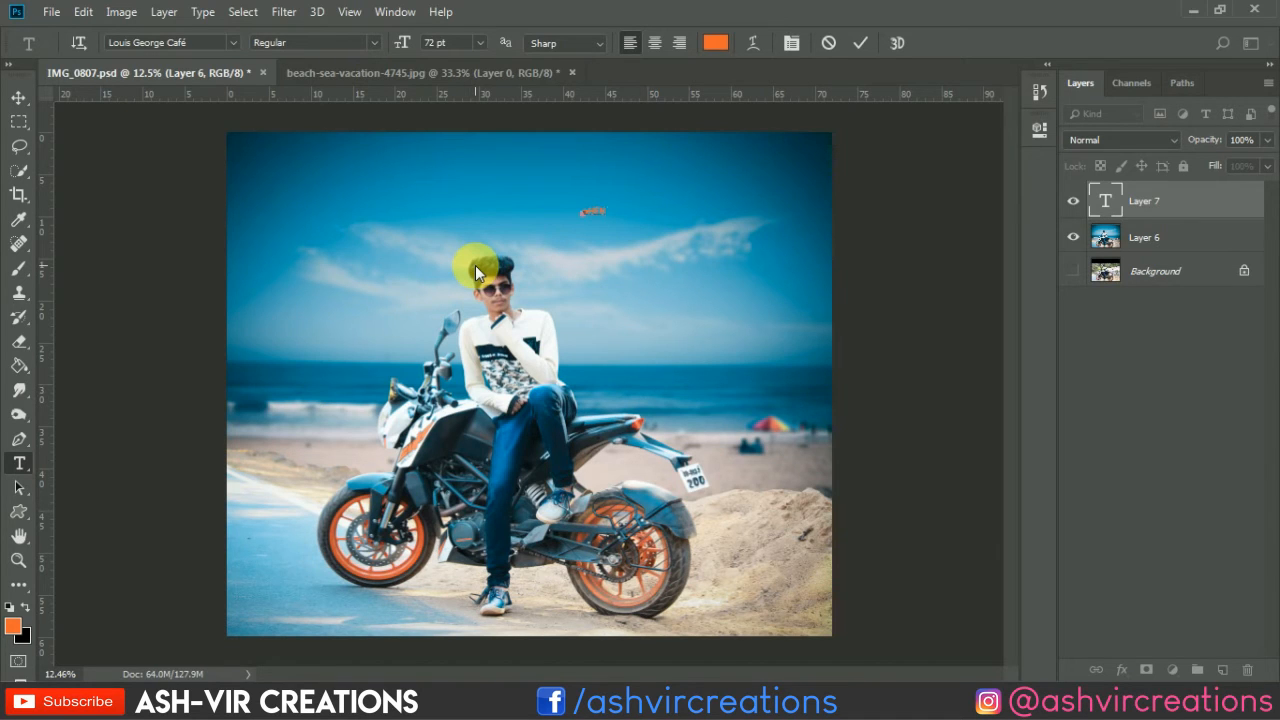
type("LIFE")
type("R RI")
left_click(855, 47)
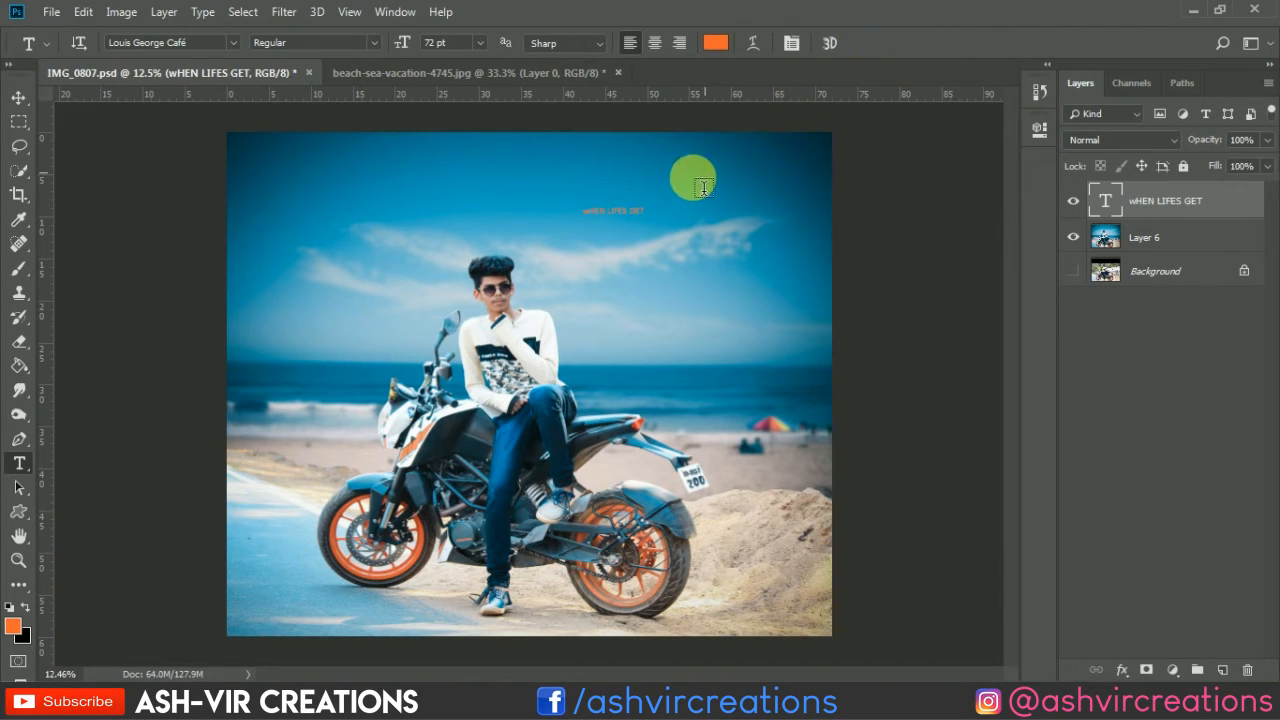
Step: Scale the "wHEN LIFES GET" text up proportionally to about 196%
key("v")
key("ctrl+t")
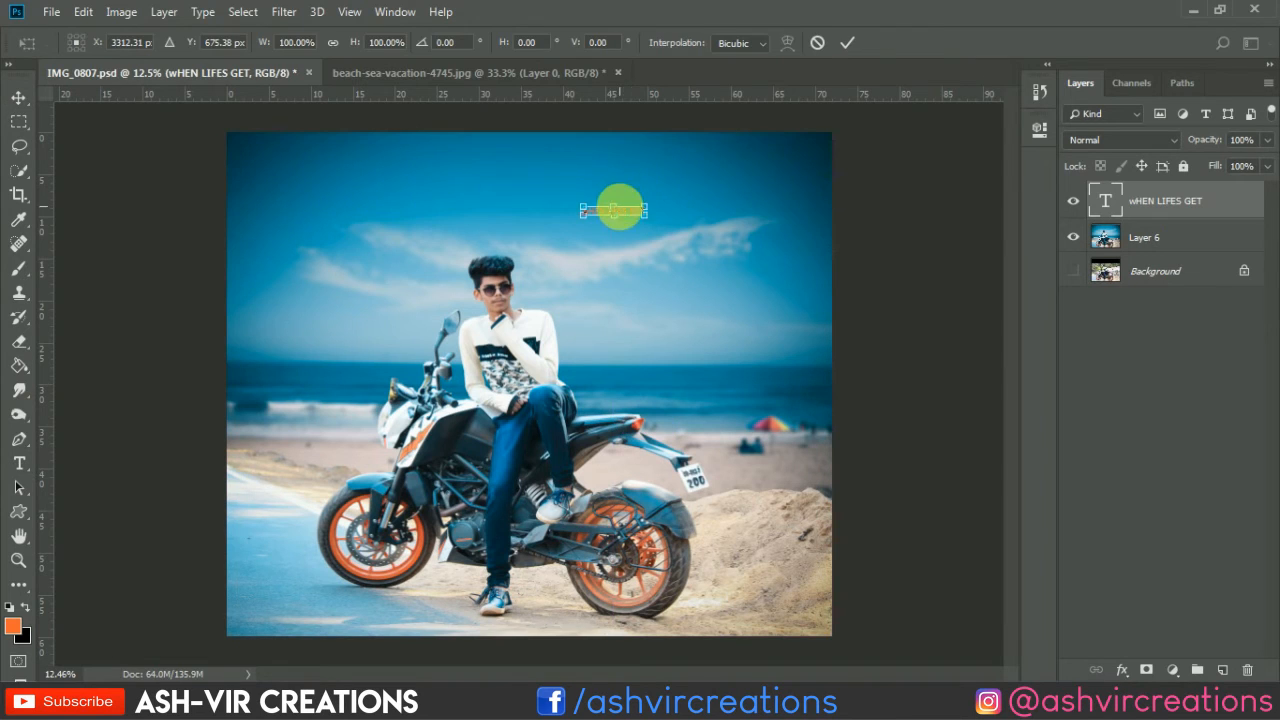
left_click_drag(643, 204, 702, 193)
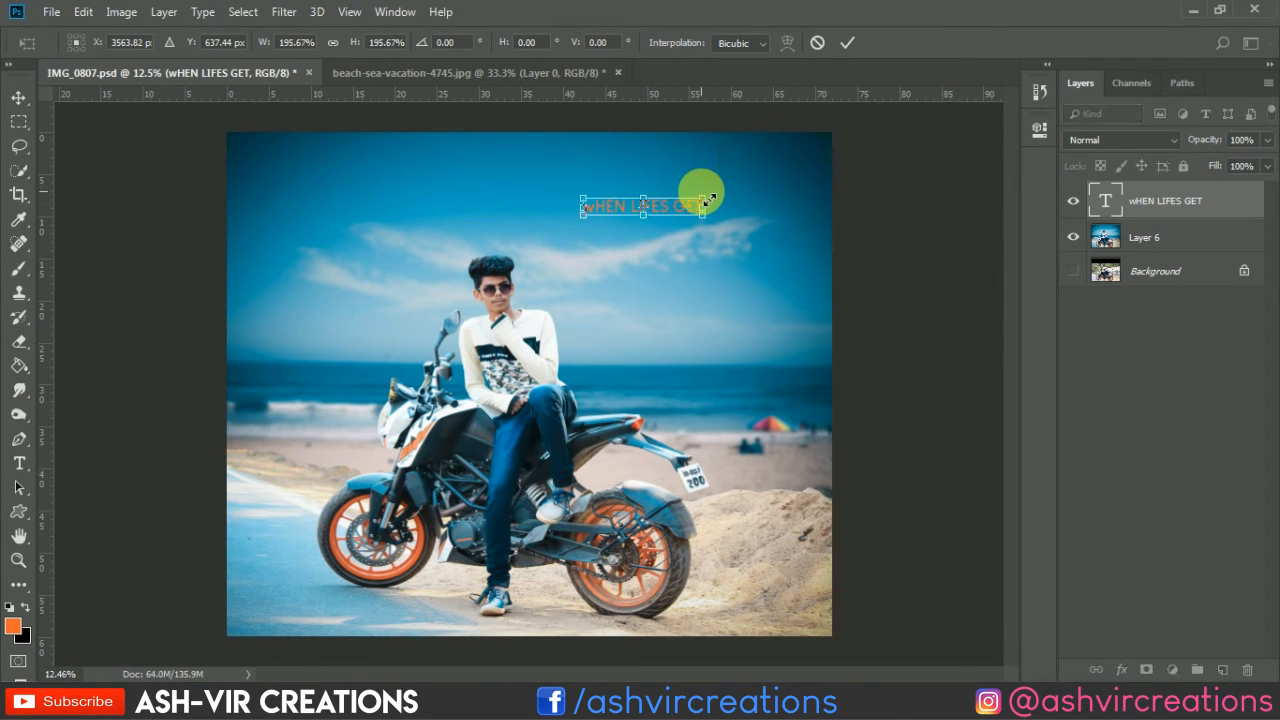
key("Return")
Step: Replace the lowercase first letter of the sky text with a capital W so it reads "WHEN LIFES GET"
scroll(707, 199, "up", 3)
scroll(700, 197, "up", 2)
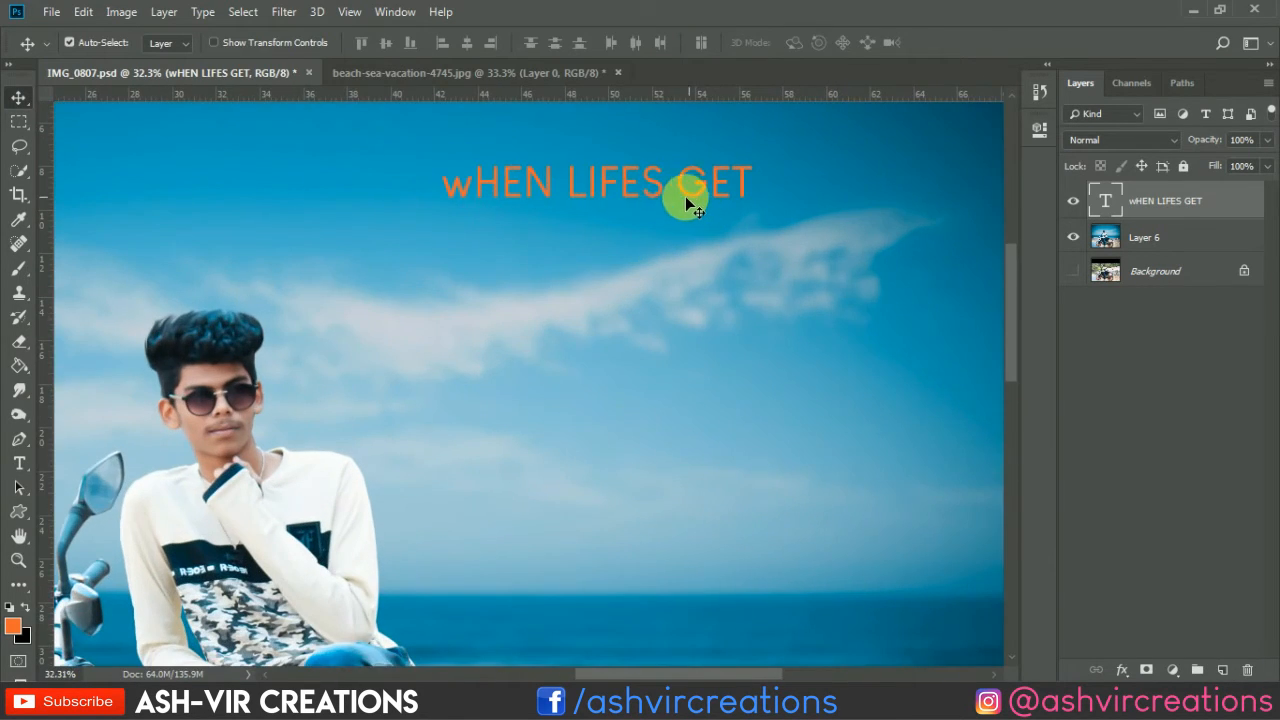
scroll(658, 194, "down", 1)
key("t")
left_click_drag(532, 190, 503, 188)
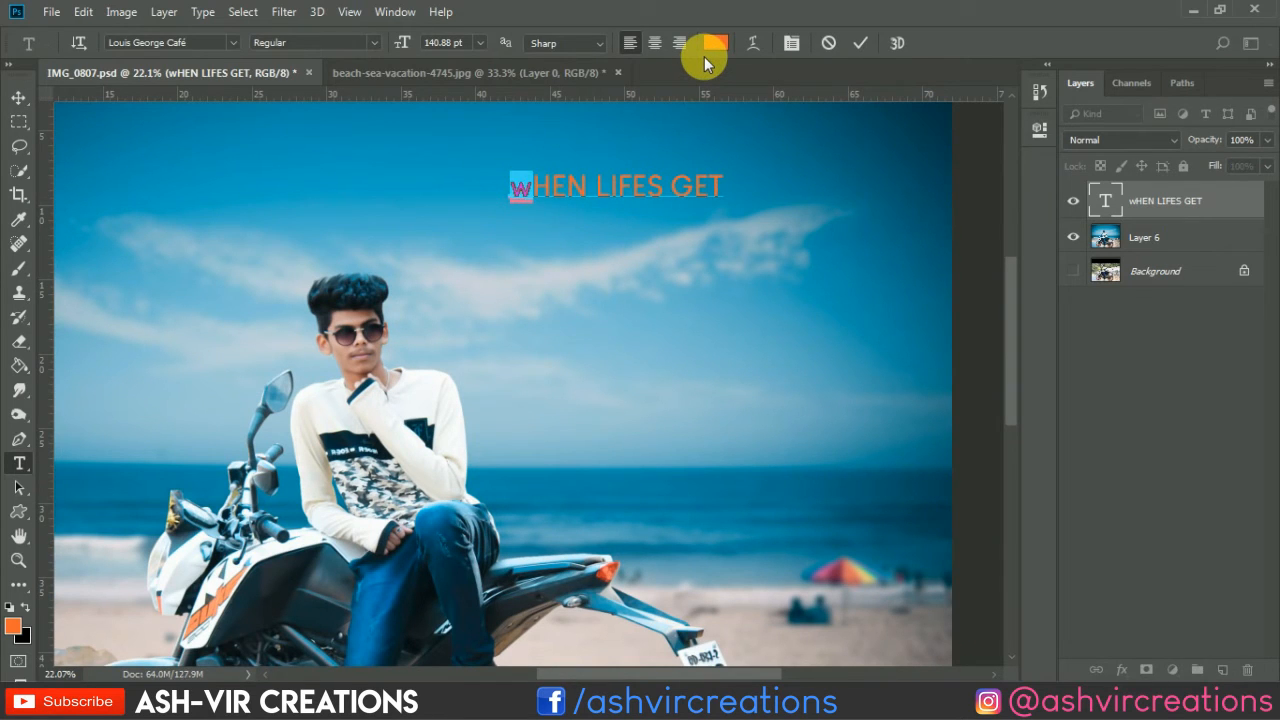
key("BackSpace")
type("w")
key("BackSpace")
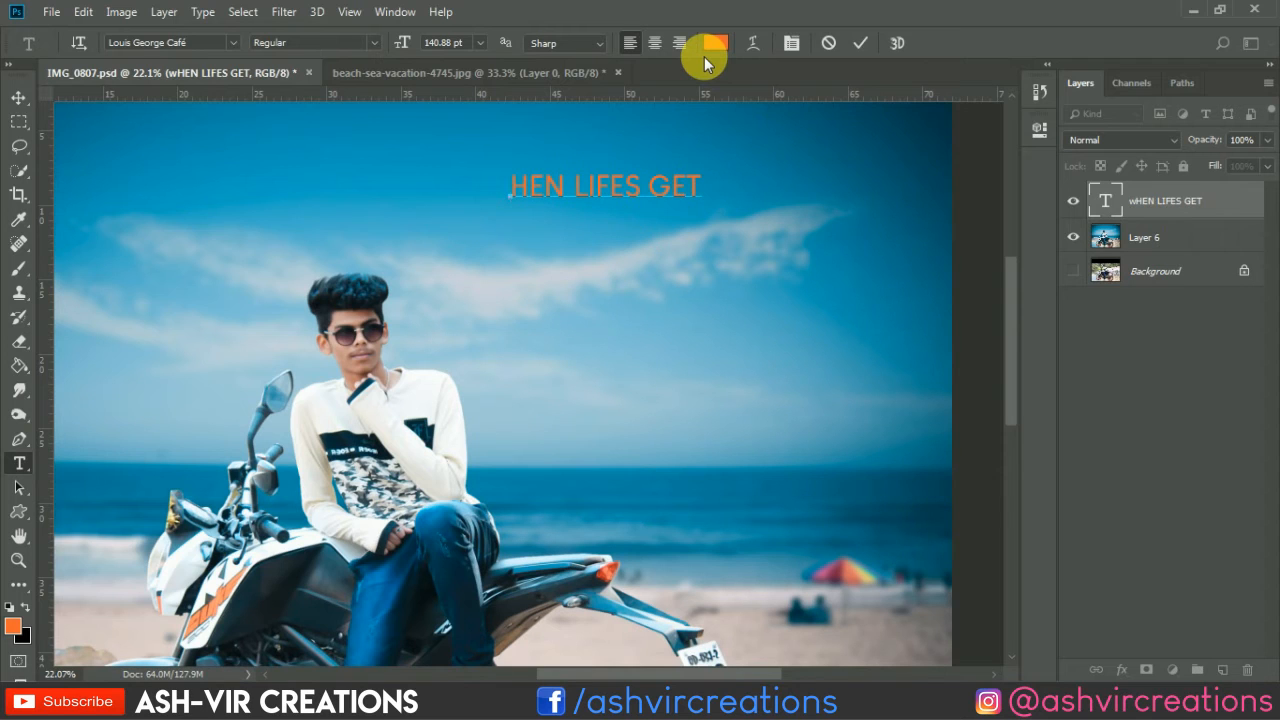
type("W")
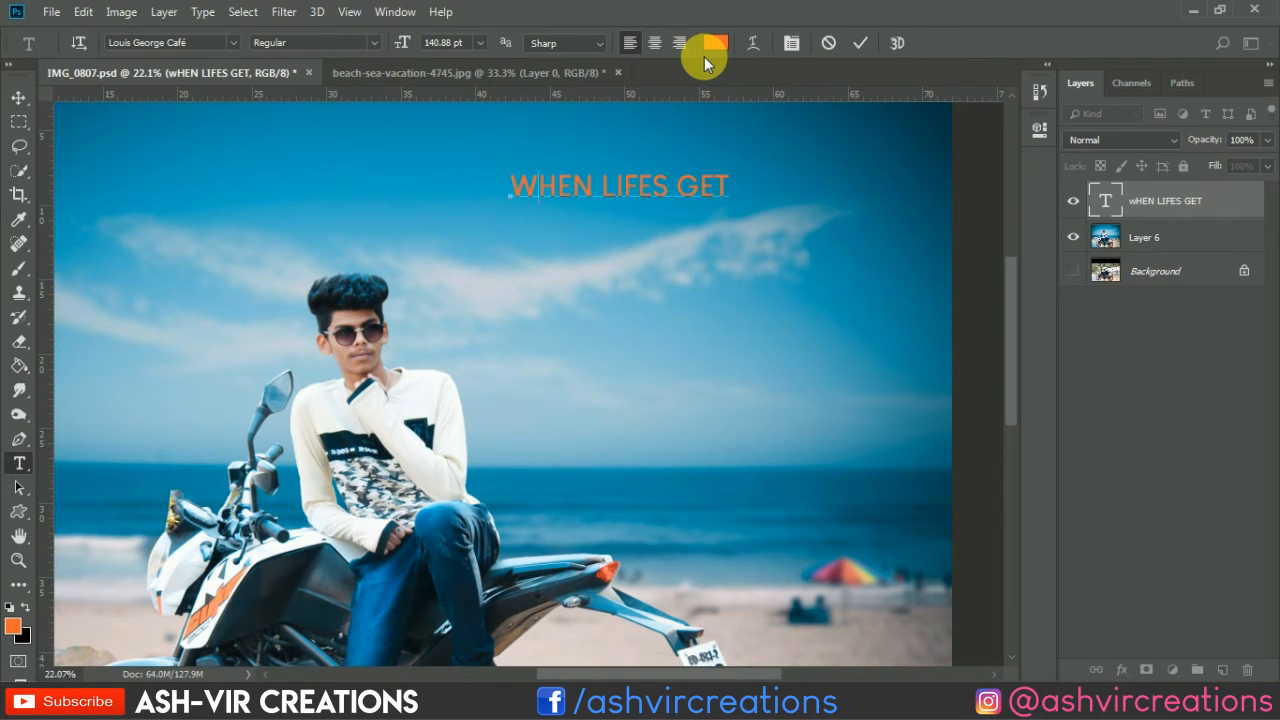
left_click(858, 44)
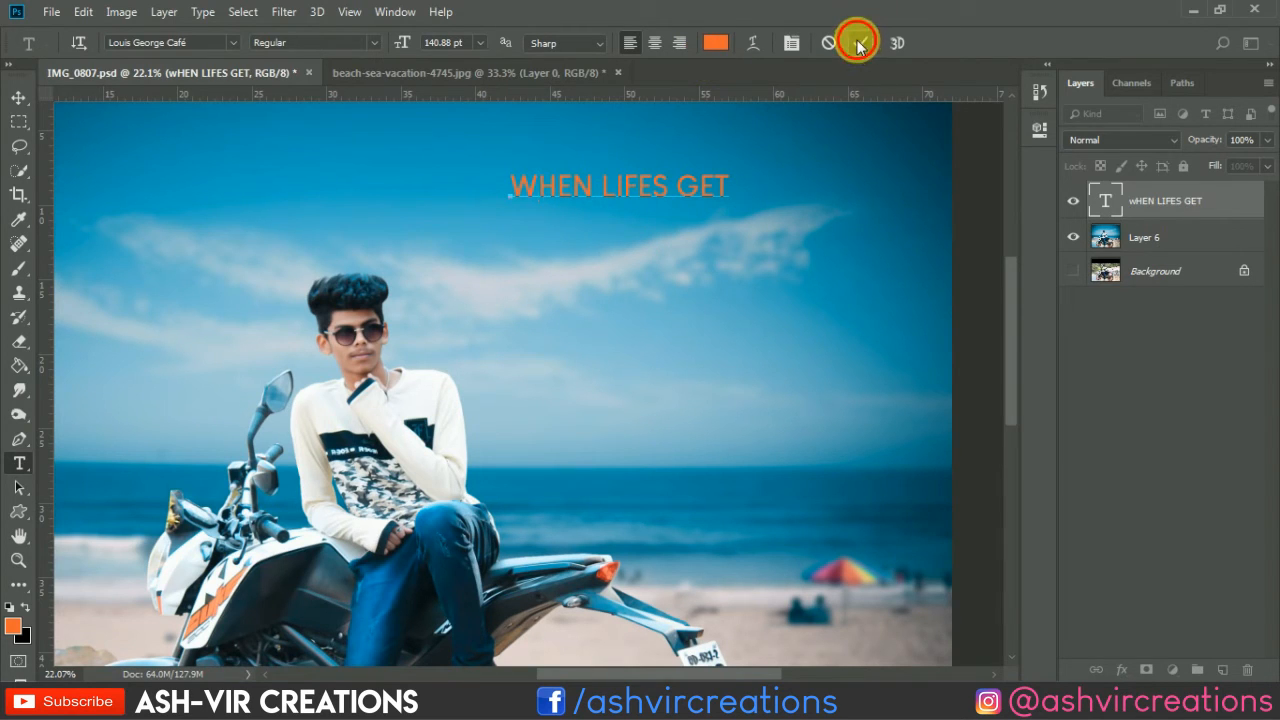
Step: Widen the gaps between the words of "WHEN LIFES GET" with an extra space in each
left_click(609, 191)
left_click(677, 182)
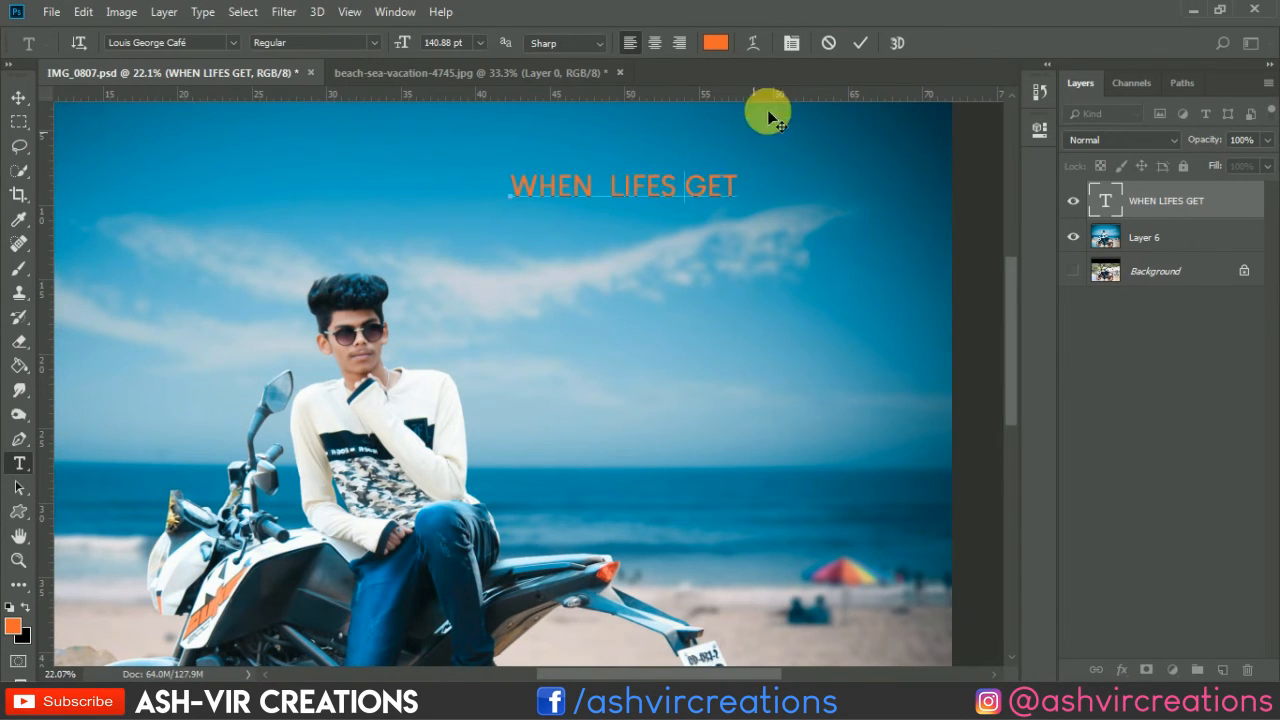
left_click(860, 43)
Step: Move the "WHEN LIFES GET" text into the dark upper-right corner of the sky
key("v")
left_click_drag(752, 186, 887, 159)
key("ctrl+0")
scroll(772, 195, "up", 4)
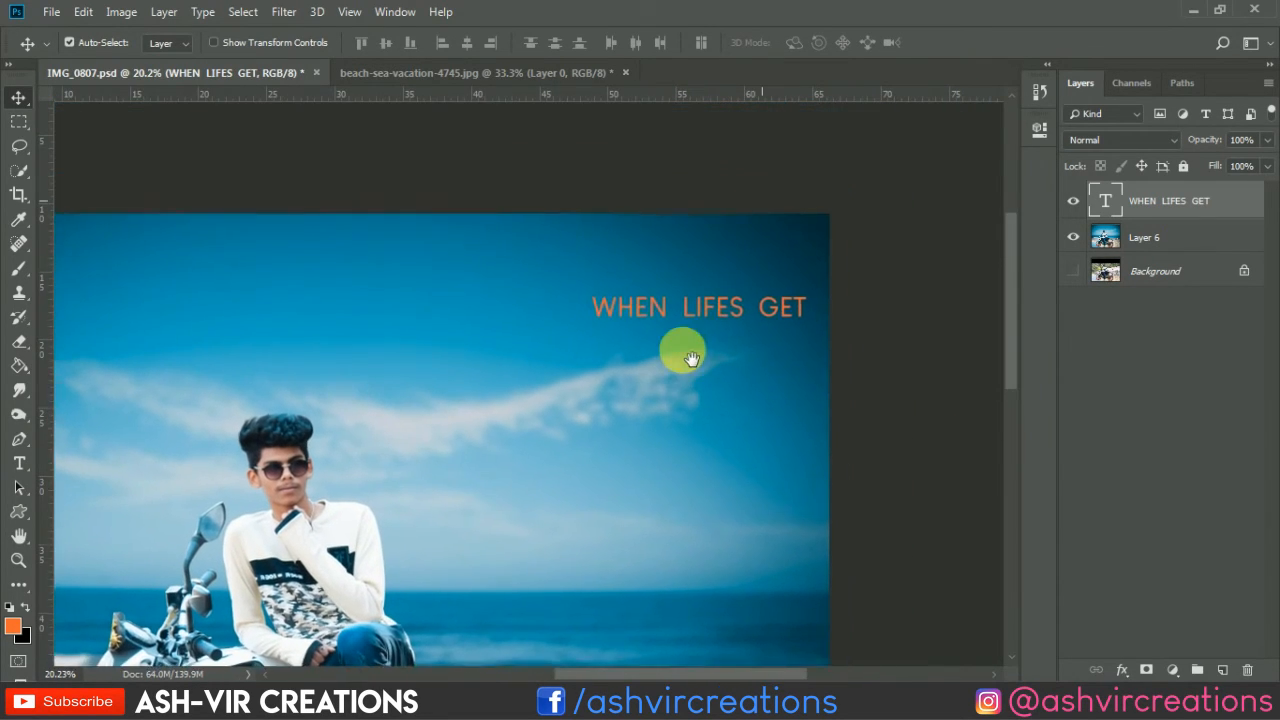
left_click_drag(696, 341, 683, 341)
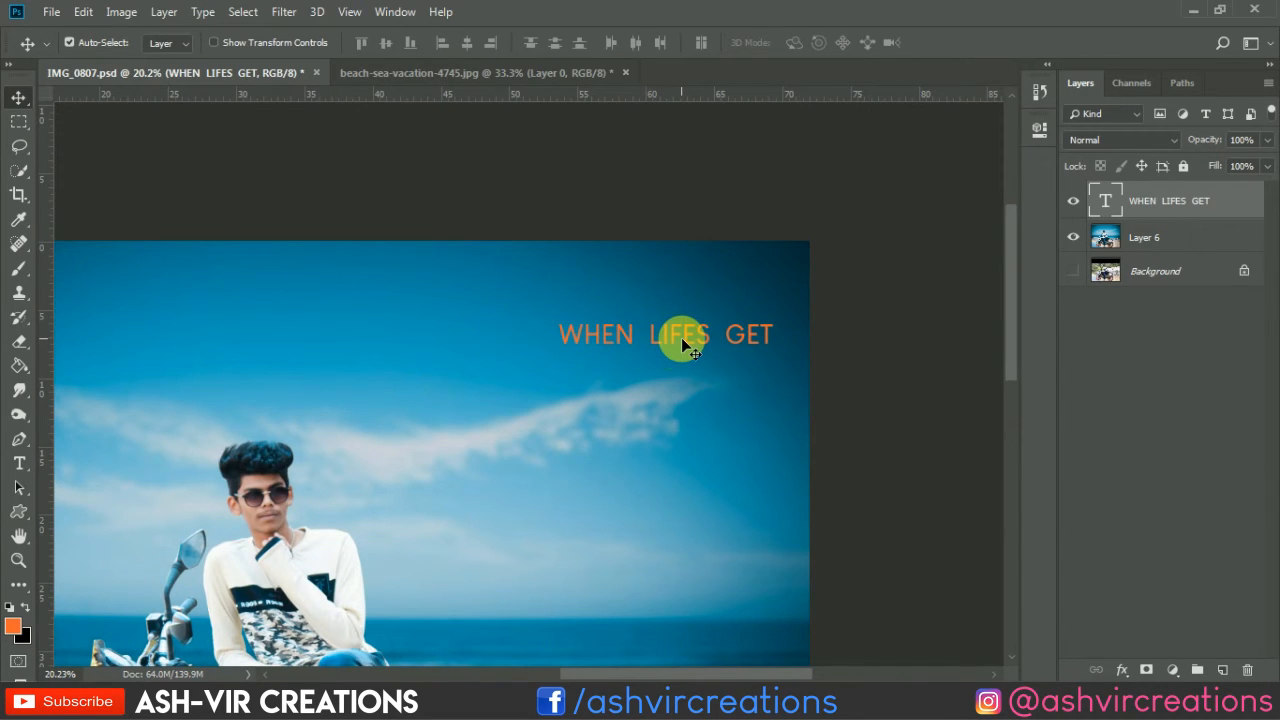
Step: Add a separate 72 pt text "C O M P L I C A T E D" with spaced letters below the first line
key("t")
left_click(576, 380)
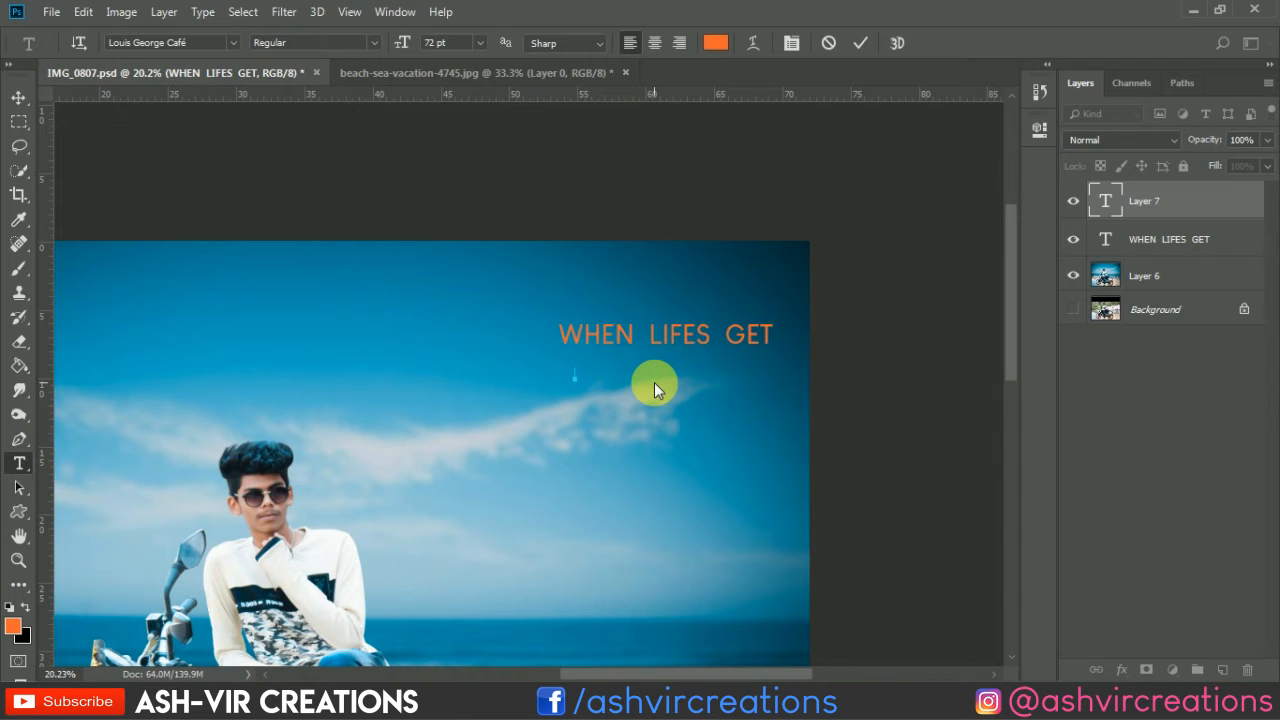
type("C O M")
type("PLICATED")
left_click(862, 44)
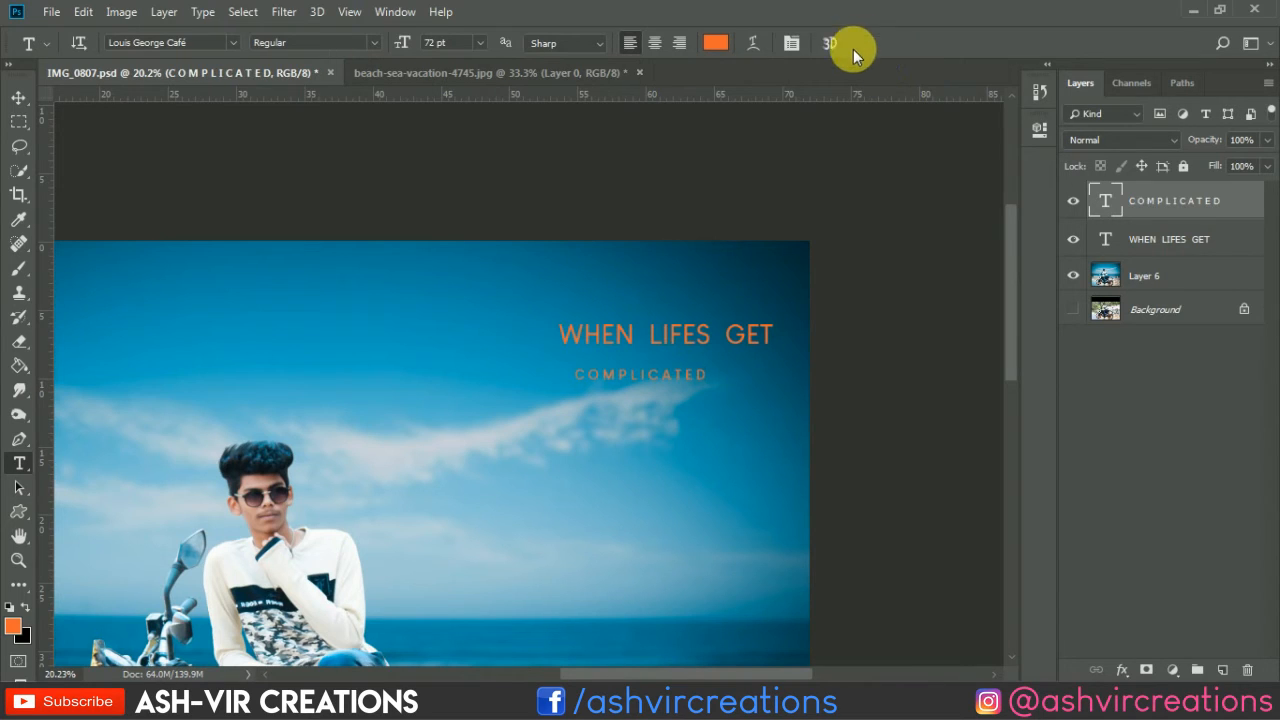
Step: Scale the "COMPLICATED" text to about 160% and align it closely beneath the first line
key("ctrl+t")
left_click_drag(710, 385, 772, 404)
left_click_drag(574, 390, 571, 391)
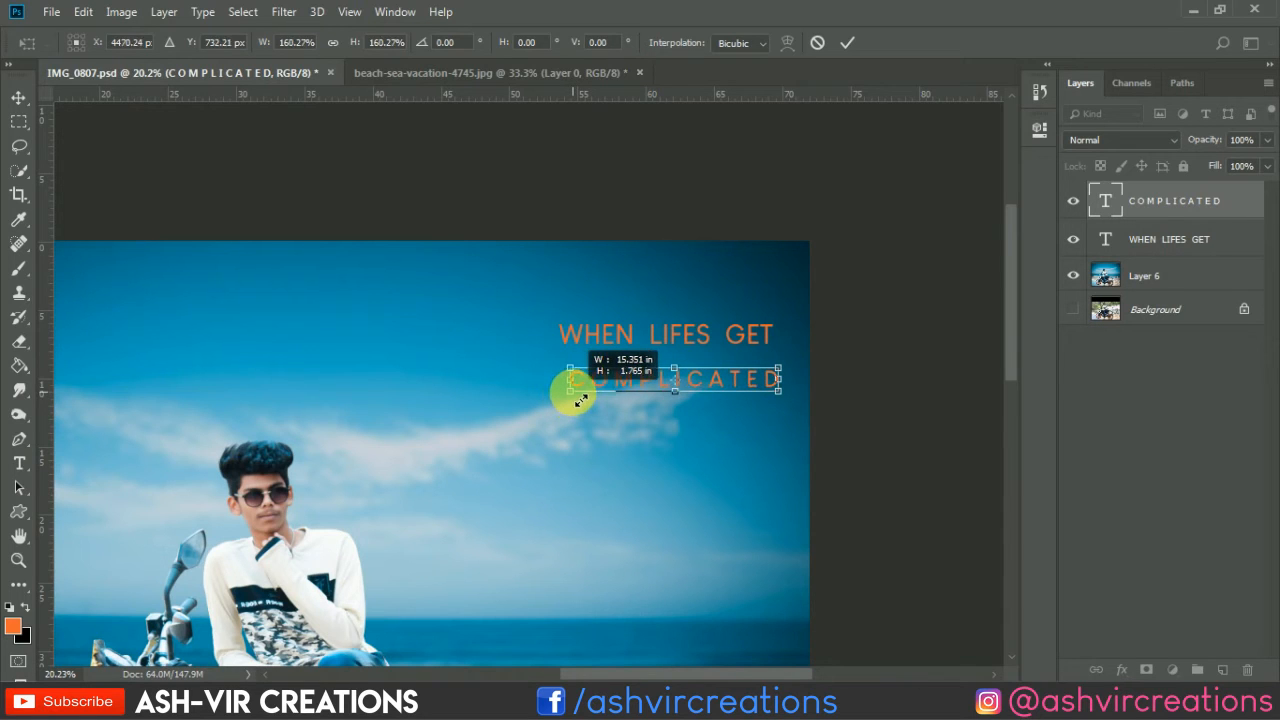
key("Return")
left_click_drag(690, 385, 682, 370)
Step: Replace the wording of the first text line with "when life gets" in lowercase
scroll(668, 383, "up", 3)
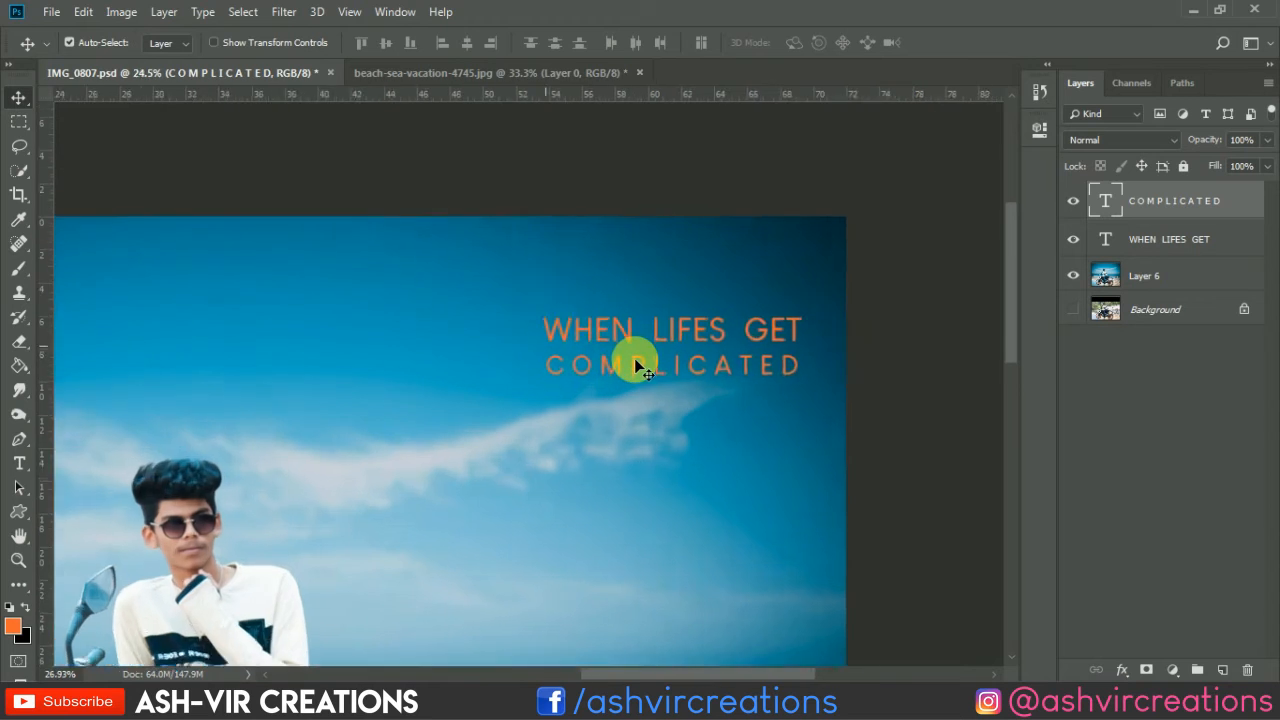
key("t")
left_click_drag(526, 339, 853, 325)
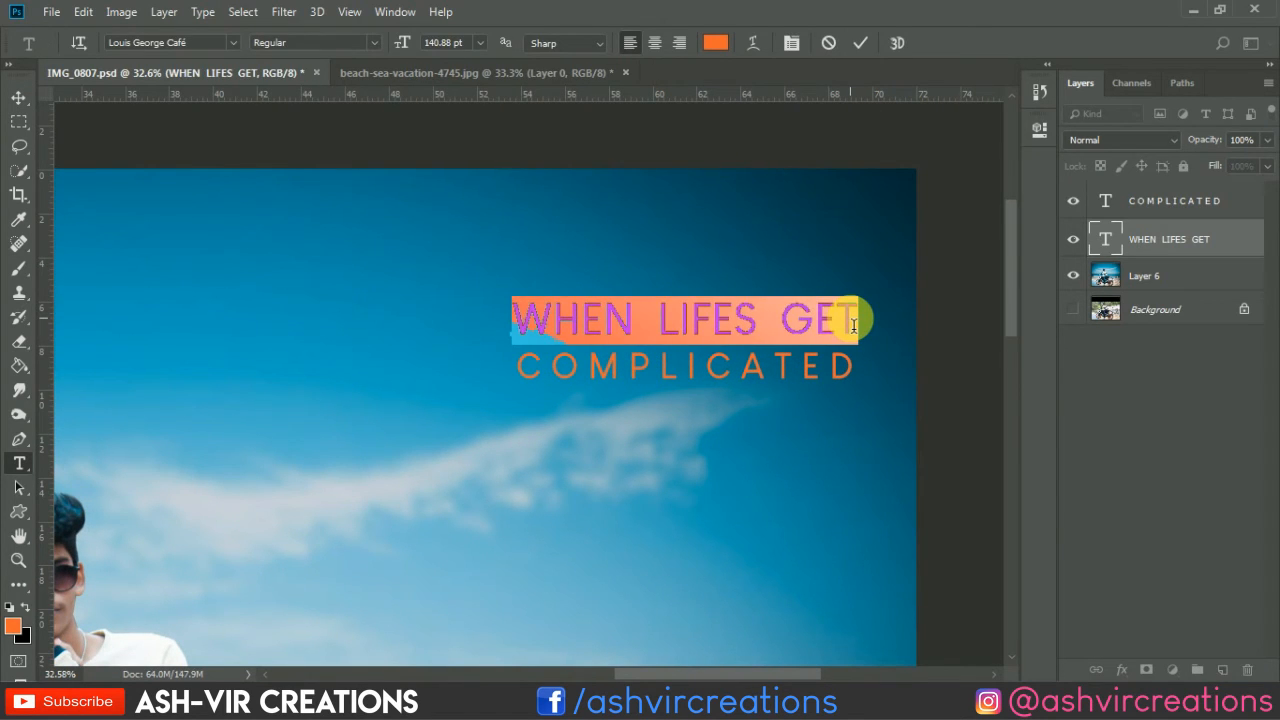
type("W")
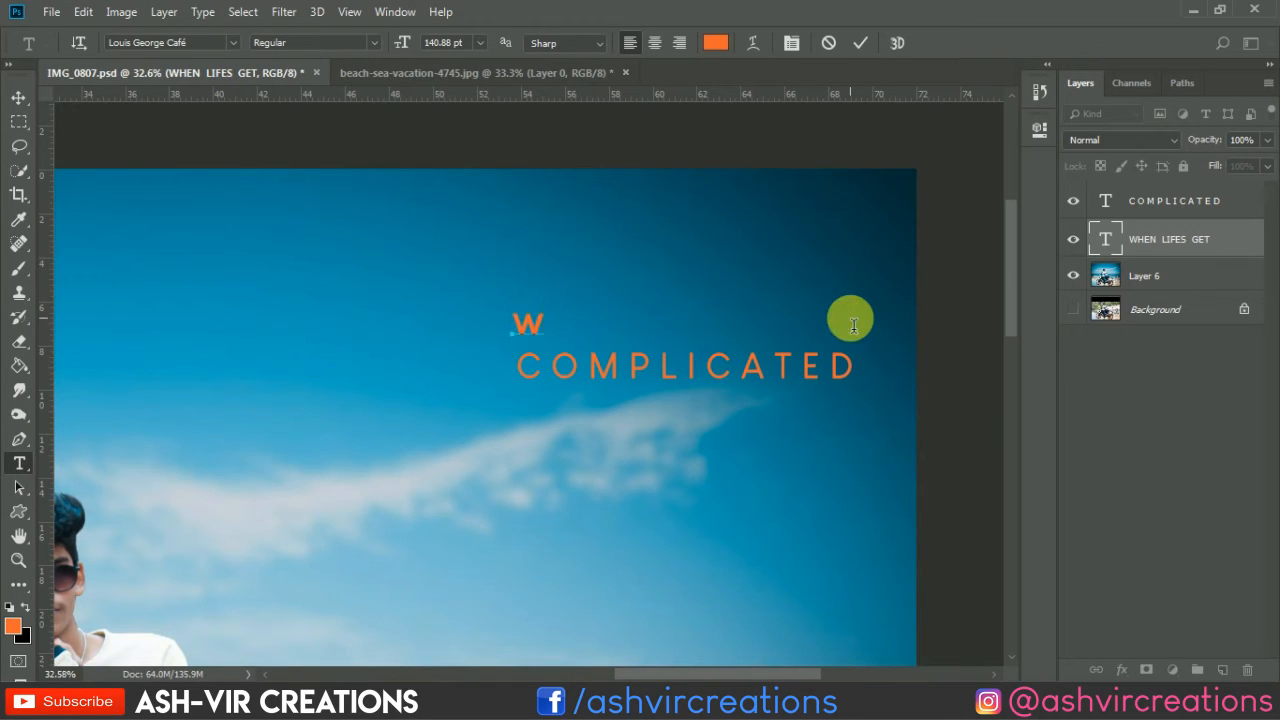
type("hen")
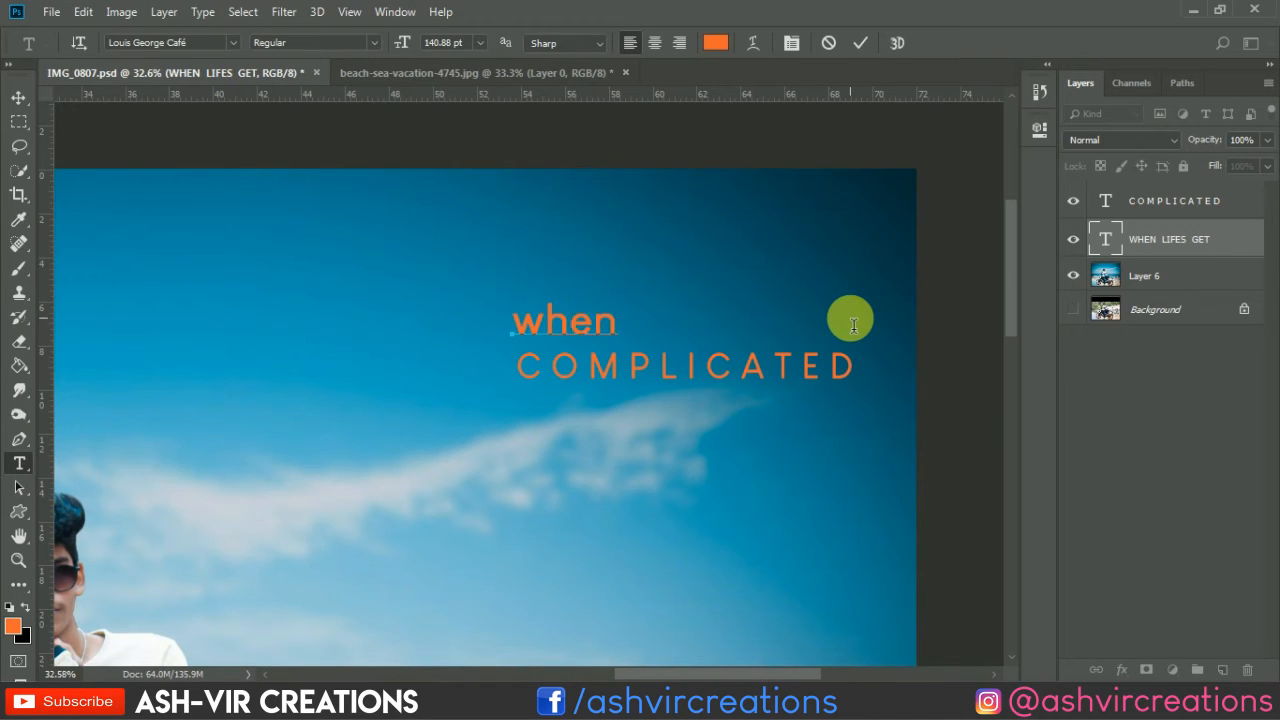
type(" life gets")
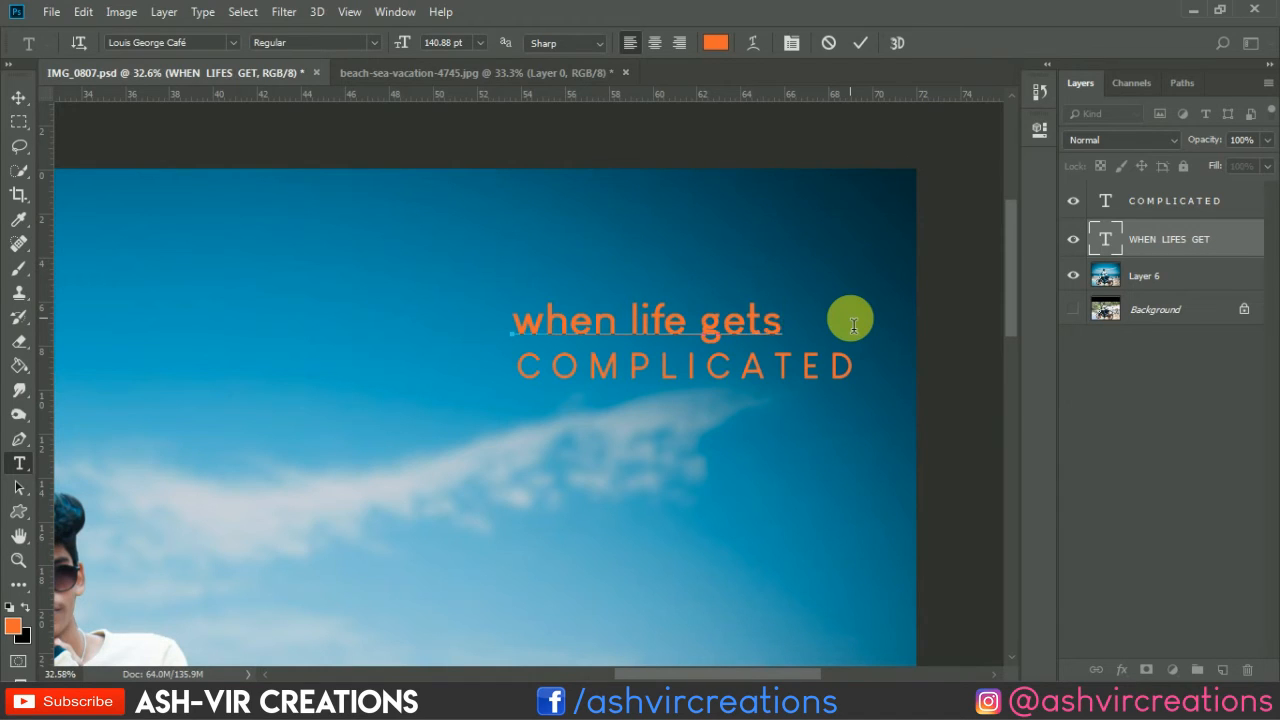
left_click(856, 44)
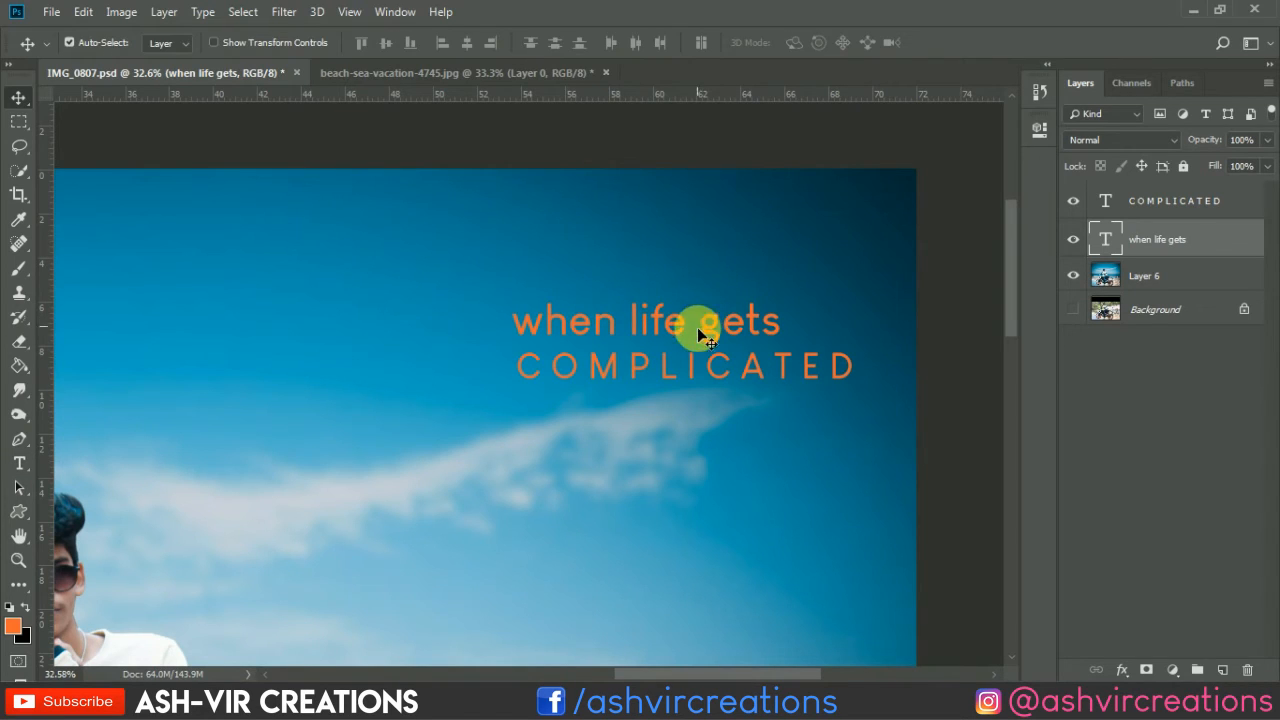
Step: Add a second line reading "I RIDE" to the "COMPLICATED" text
key("t")
left_click(855, 376)
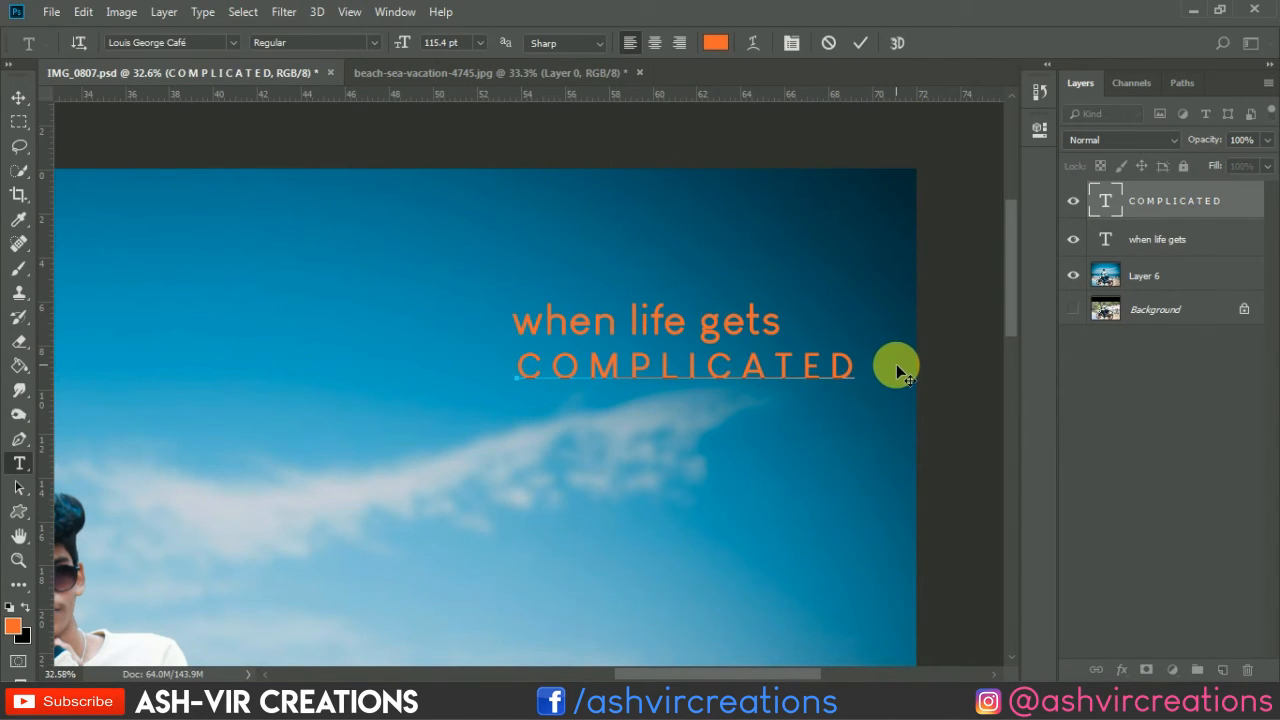
key("Return")
type("E")
left_click(860, 42)
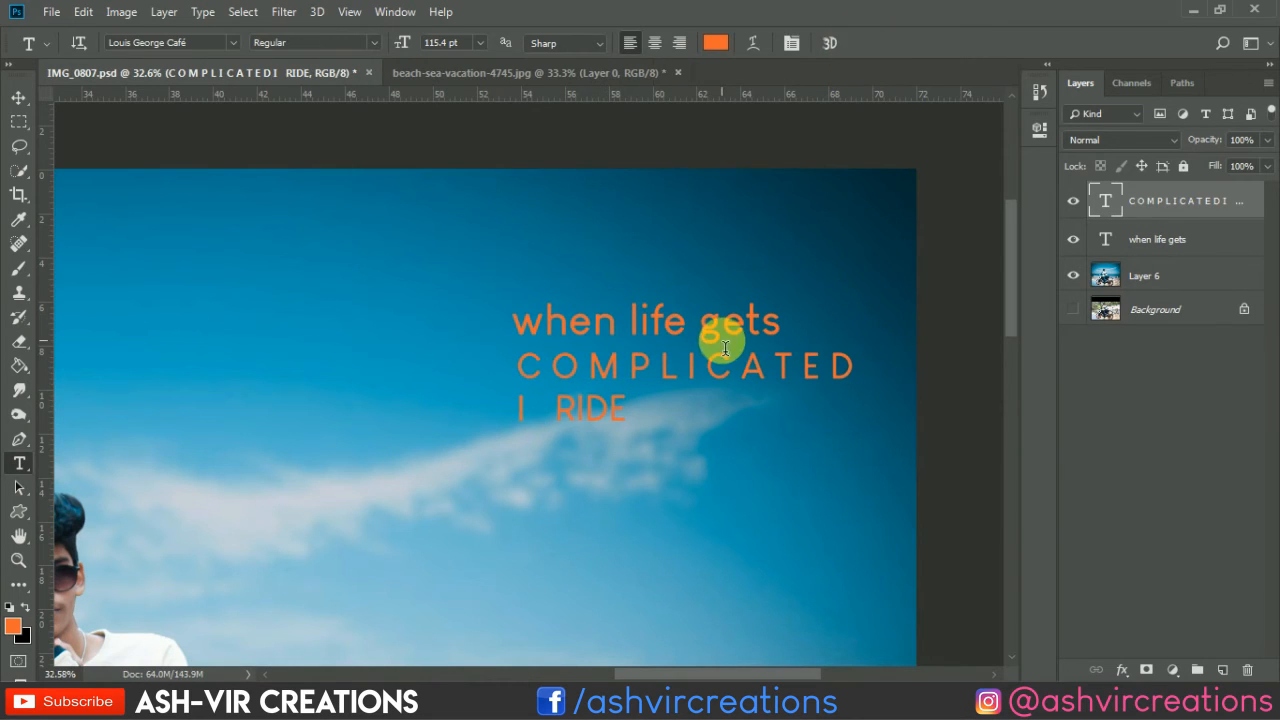
Step: Rasterize the "COMPLICATED / I RIDE" text layer and cut the "I RIDE" line onto its own layer
key("ctrl+t")
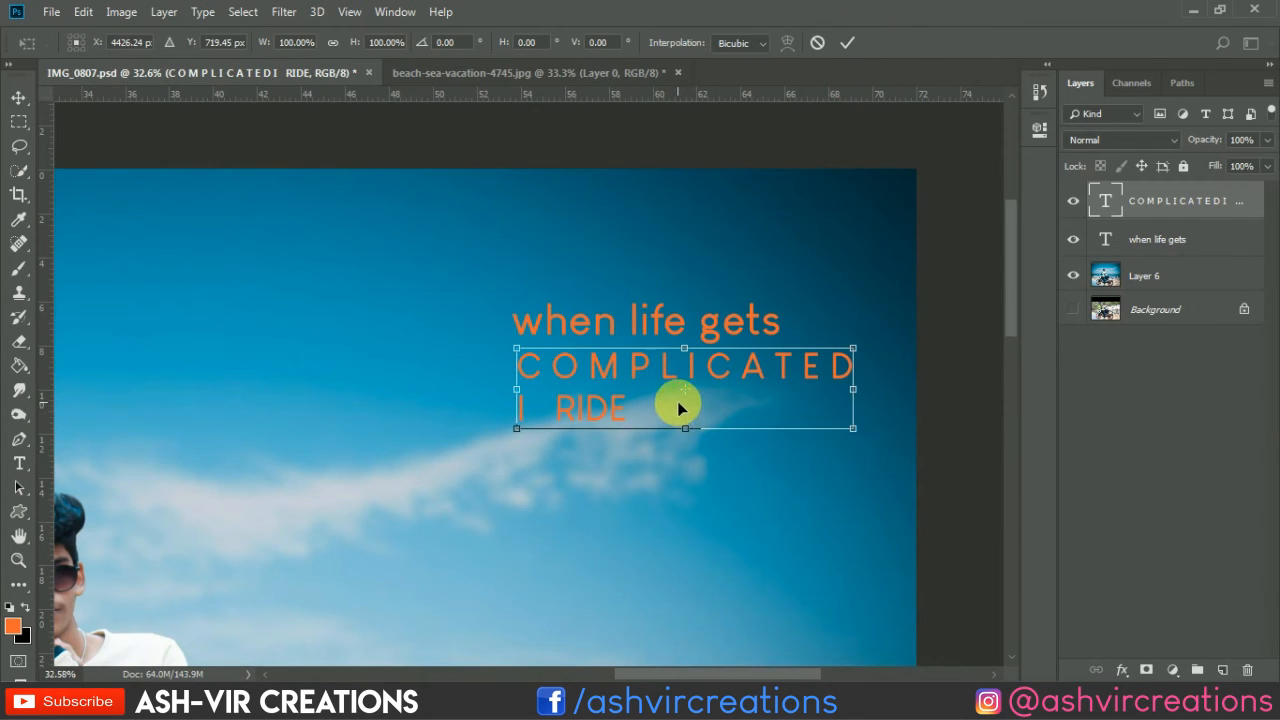
key("Return")
right_click(1181, 211)
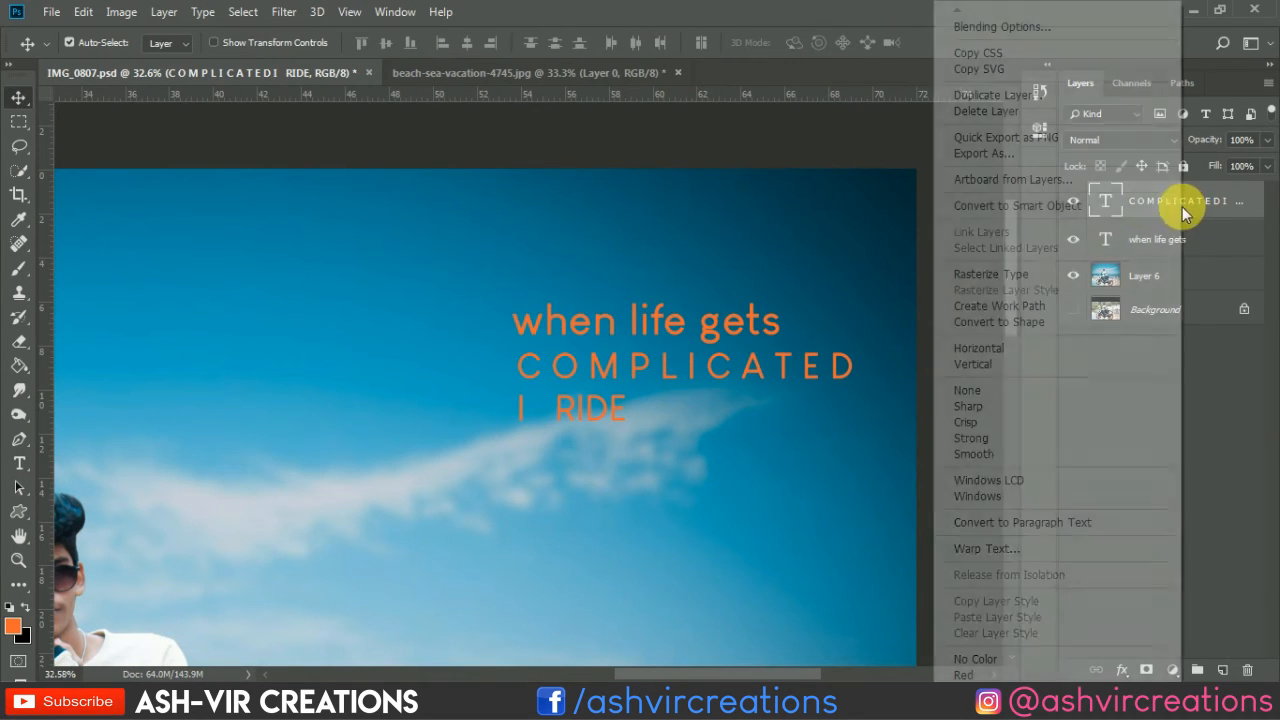
left_click(991, 274)
key("m")
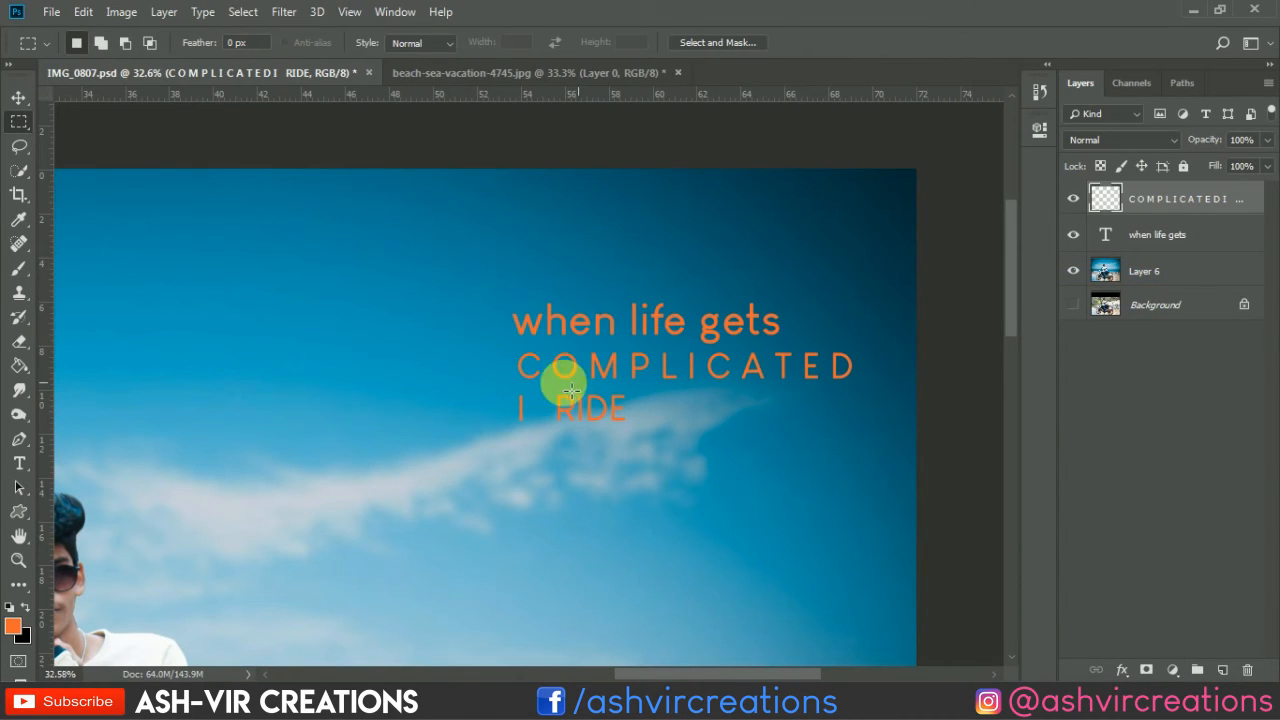
left_click_drag(500, 383, 661, 458)
right_click(634, 409)
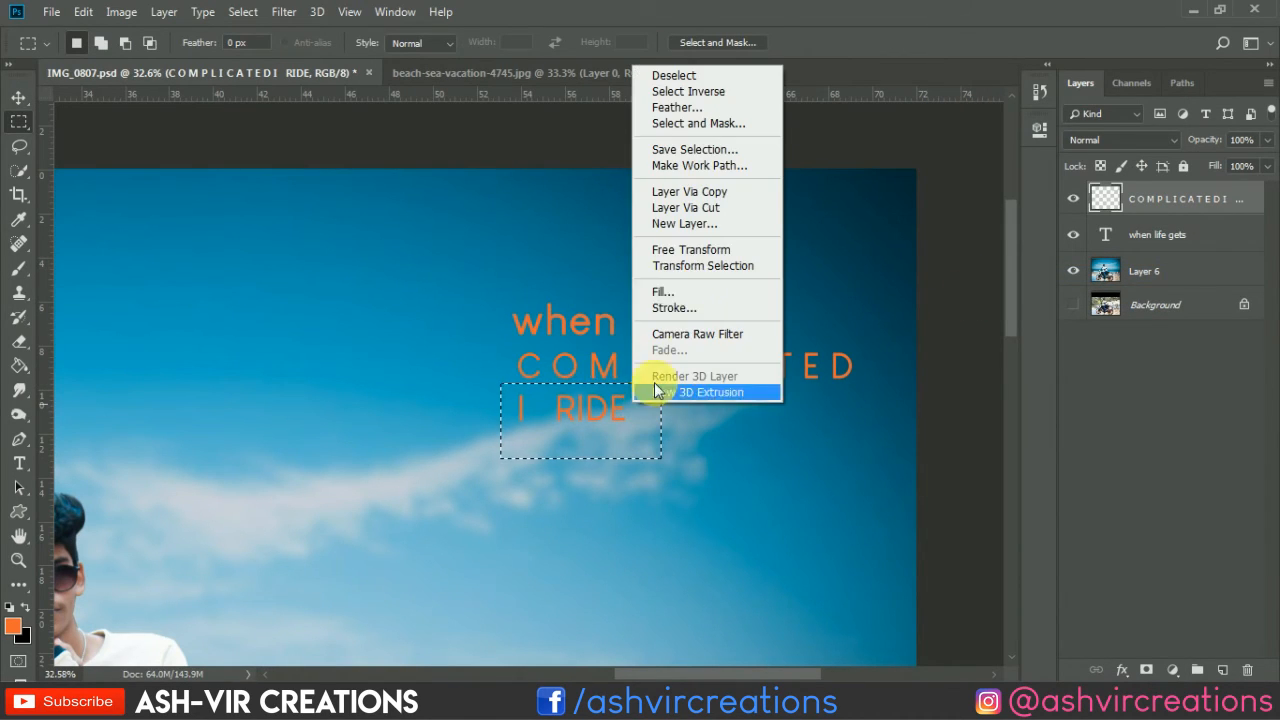
left_click(725, 207)
Step: Enlarge "I RIDE" to about 312% so it spans the width of "COMPLICATED" directly beneath that line
key("v")
key("ctrl+t")
left_click_drag(626, 425, 831, 503)
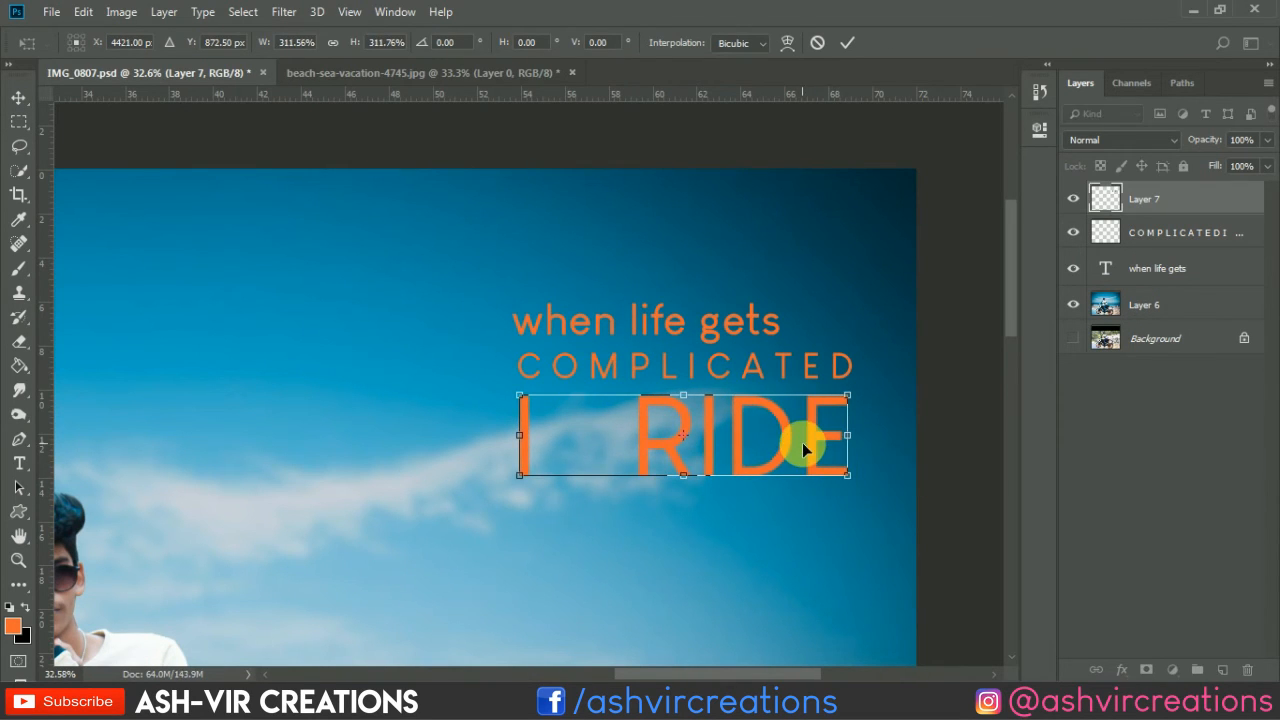
key("Return")
scroll(802, 443, "down", 10)
scroll(735, 390, "up", 1)
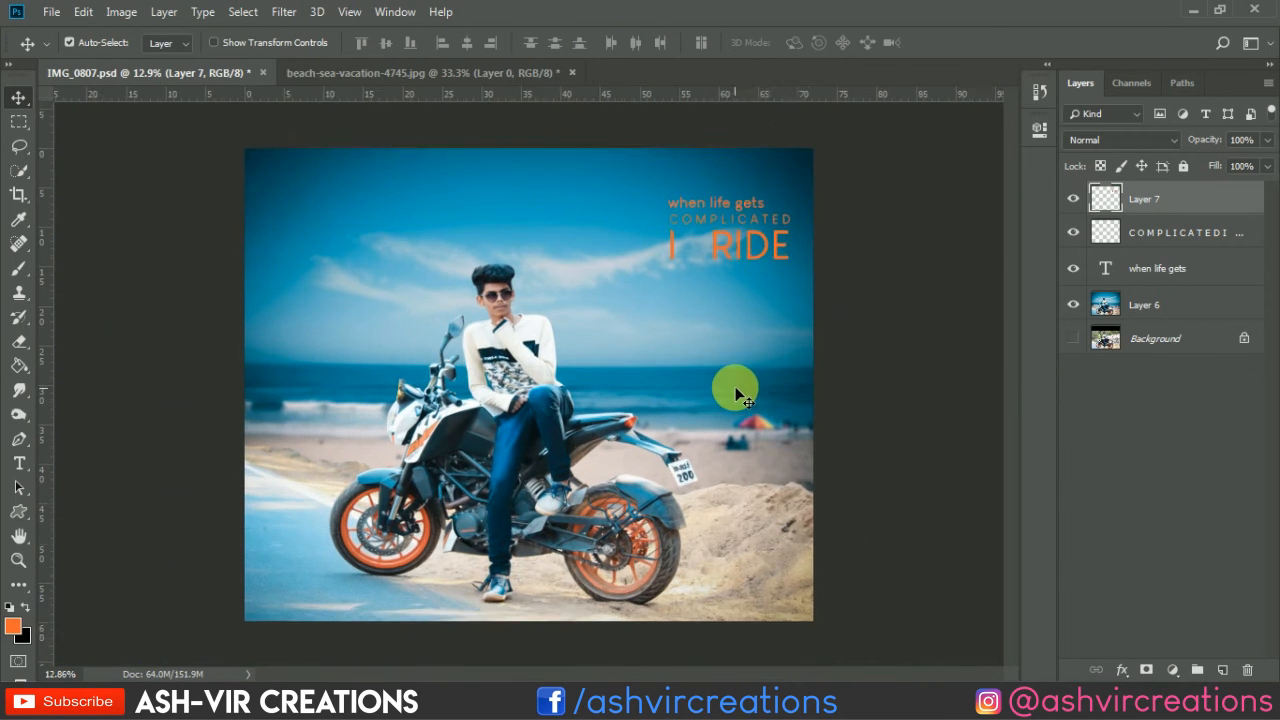
Step: Rasterize the "when life gets" text and merge the three quote layers into one
scroll(722, 368, "up", 2)
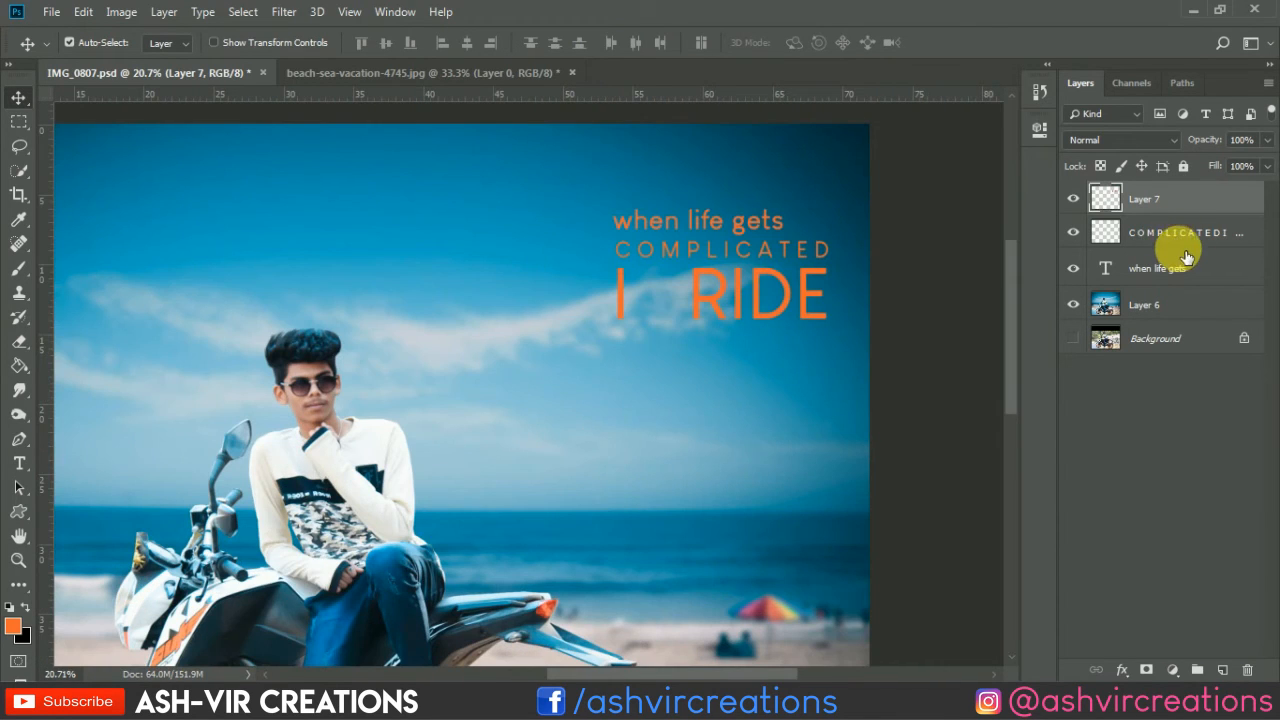
left_click(1160, 268, "shift")
right_click(1165, 265)
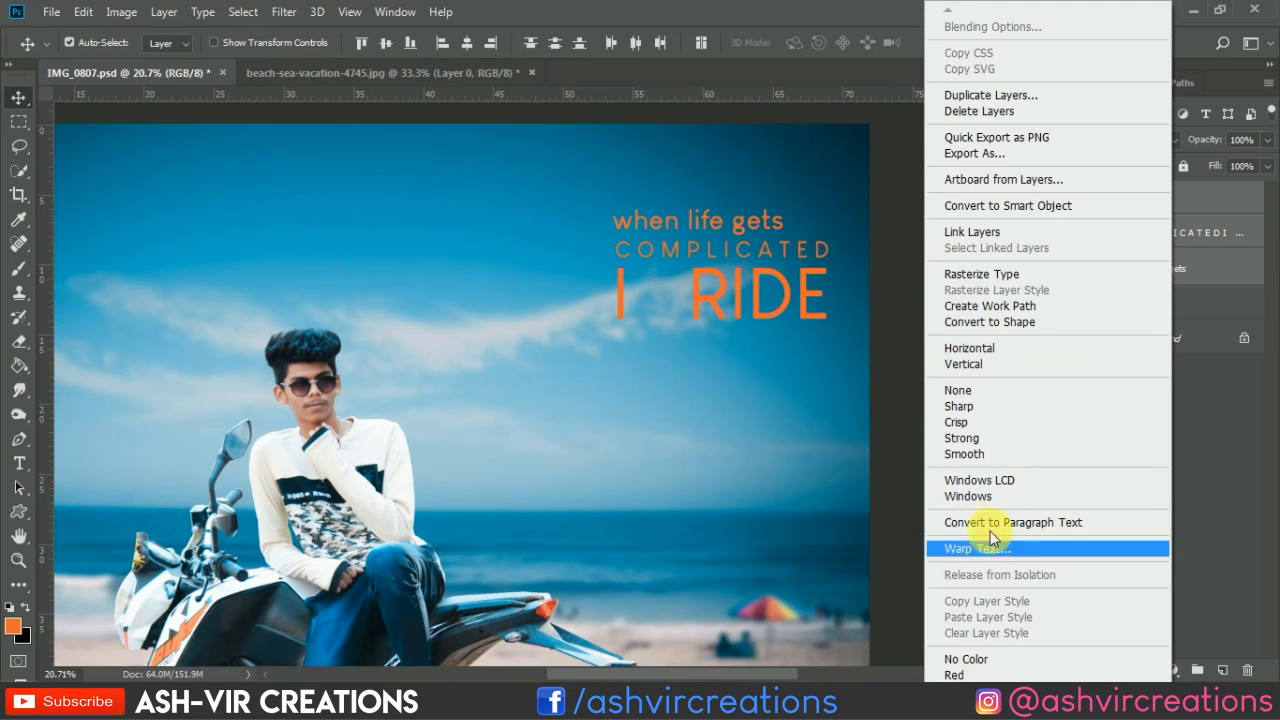
left_click(1016, 278)
right_click(1120, 258)
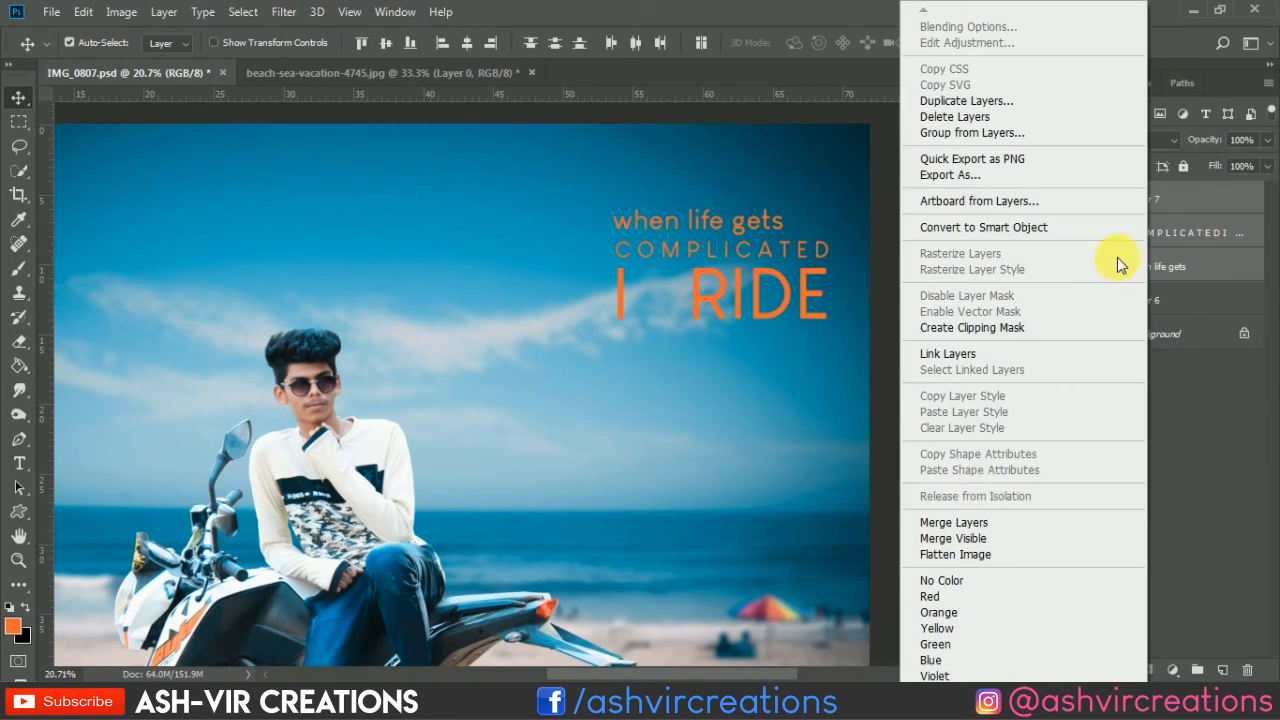
left_click(985, 520)
Step: Move the merged quote down to the lower sky, just above the sea horizon
scroll(752, 340, "down", 2)
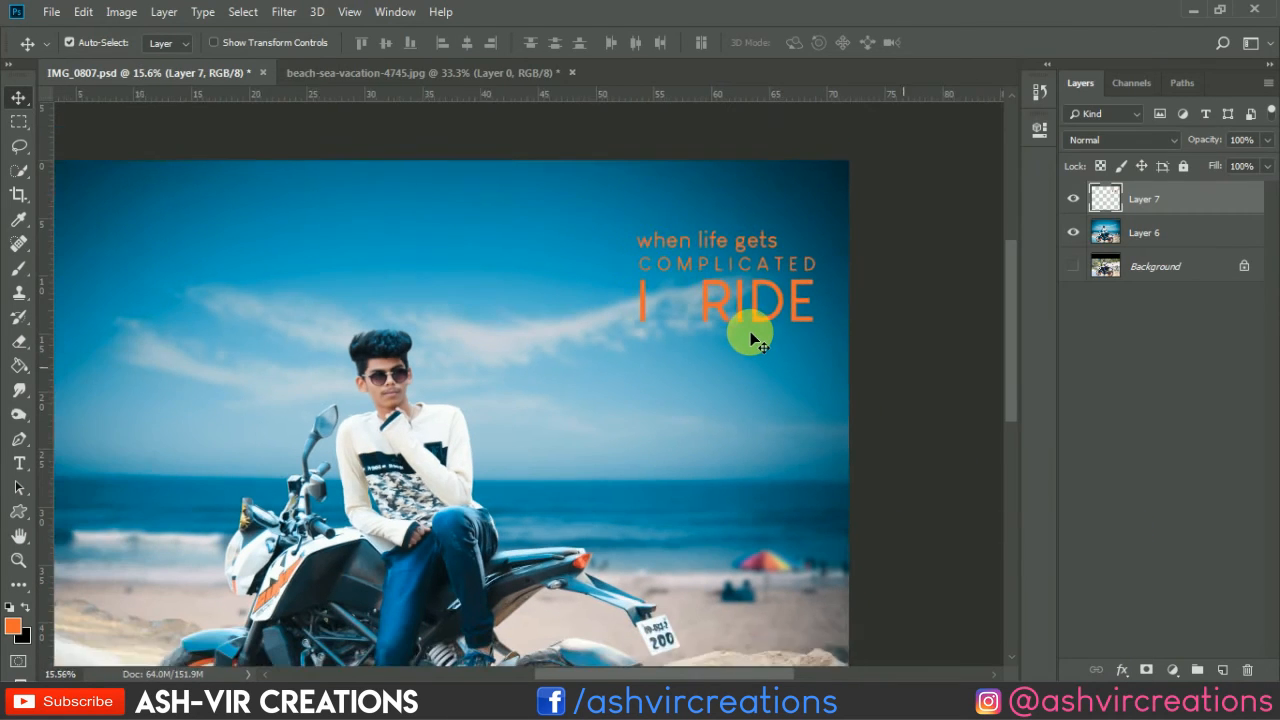
left_click_drag(749, 309, 760, 405)
Step: Examine the quote's placement beside the rider, up close and within the whole composition
scroll(760, 403, "down", 1)
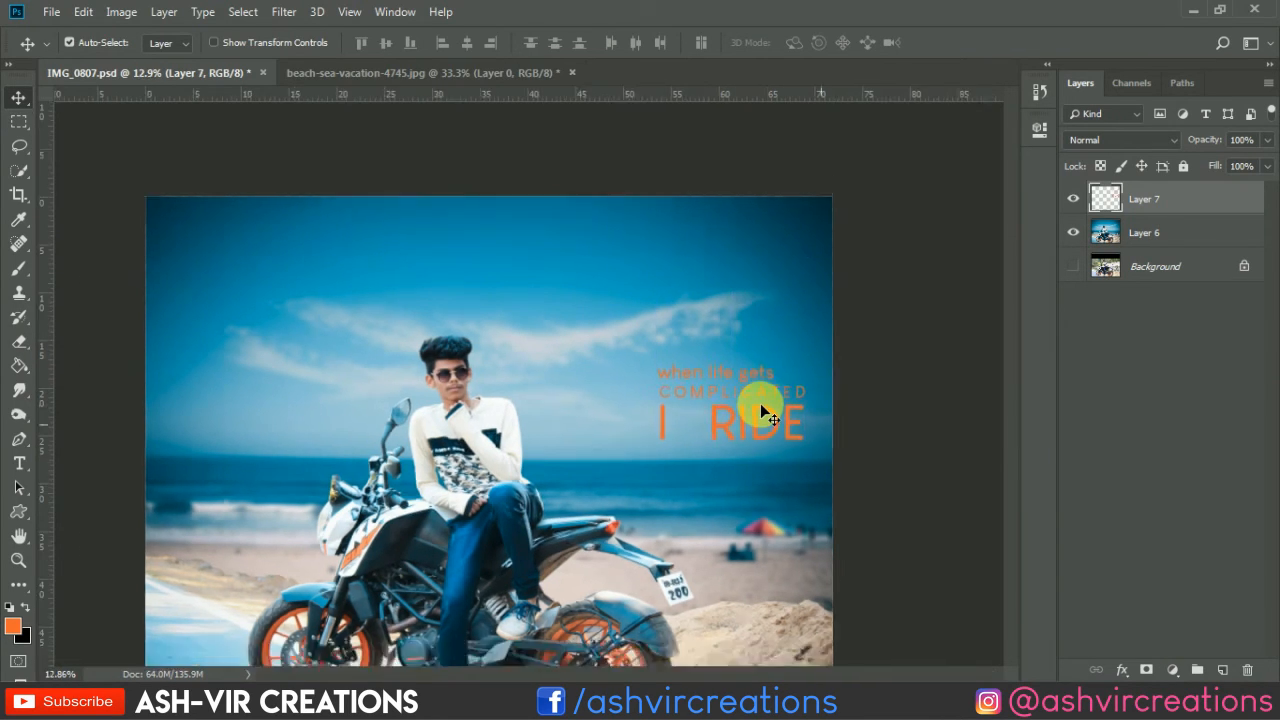
scroll(760, 403, "down", 2)
scroll(738, 300, "up", 3)
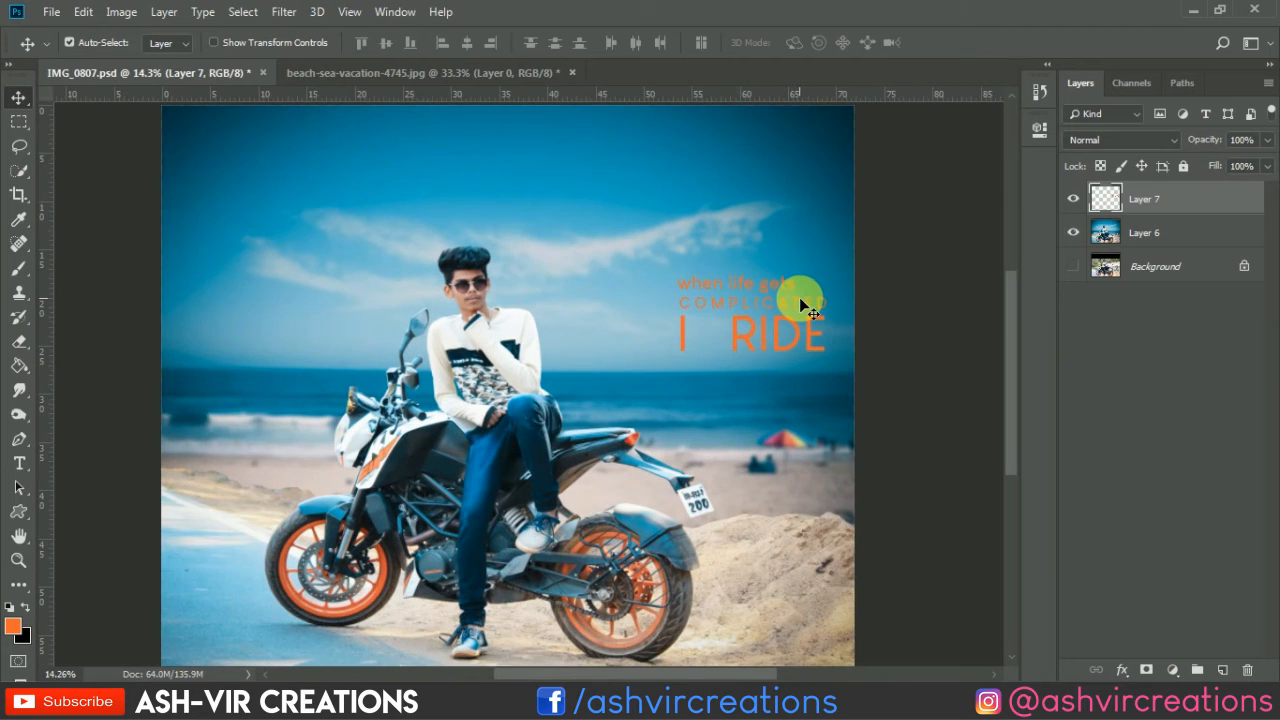
scroll(799, 297, "up", 1)
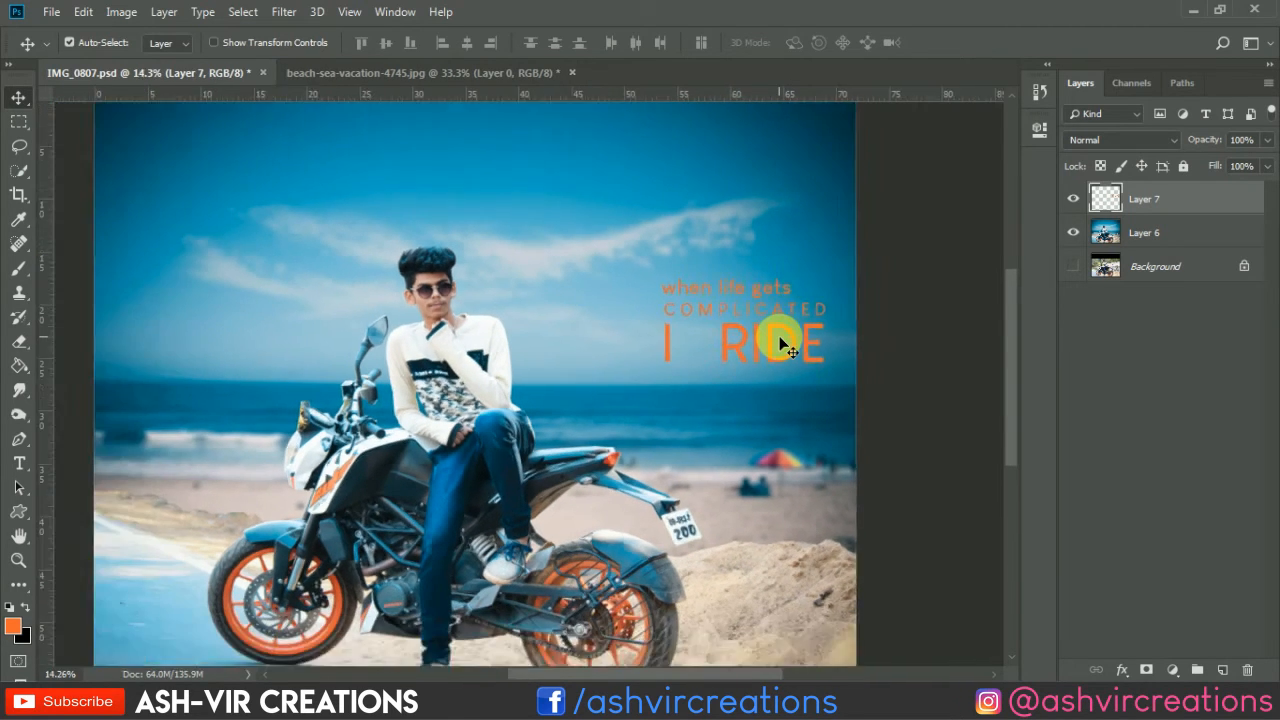
scroll(780, 345, "down", 1)
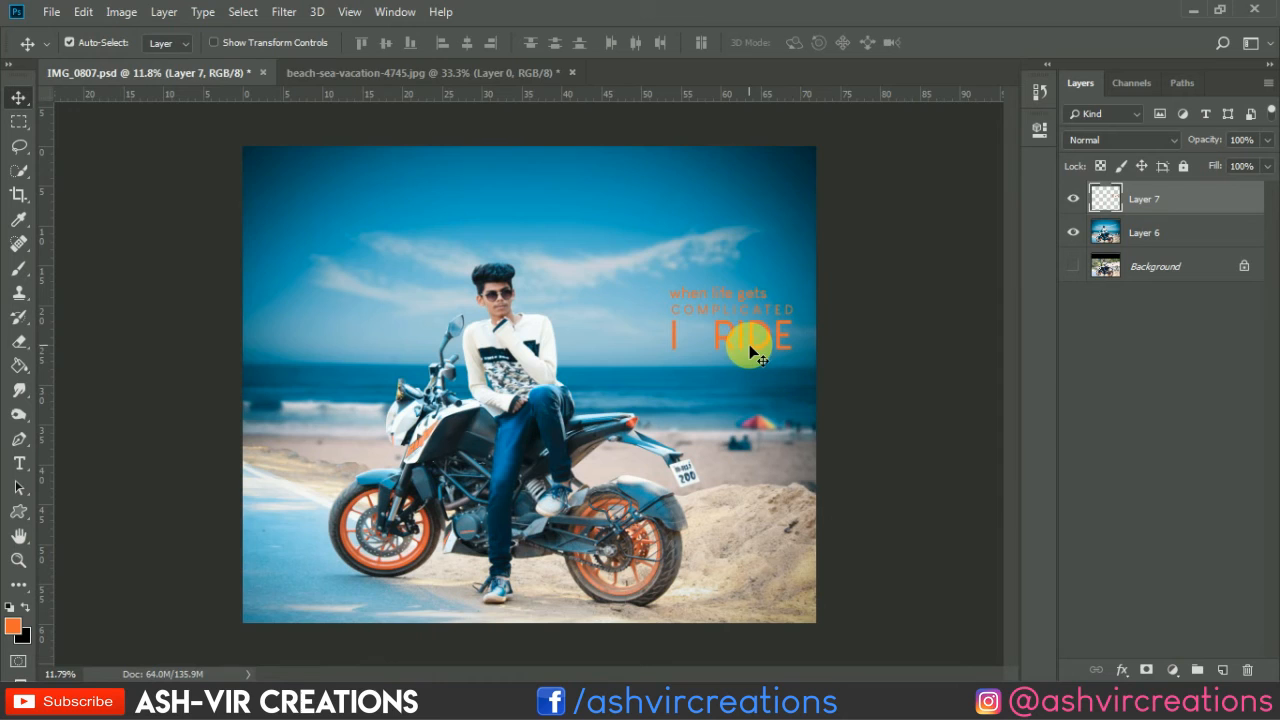
scroll(752, 351, "up", 1)
scroll(750, 345, "down", 1)
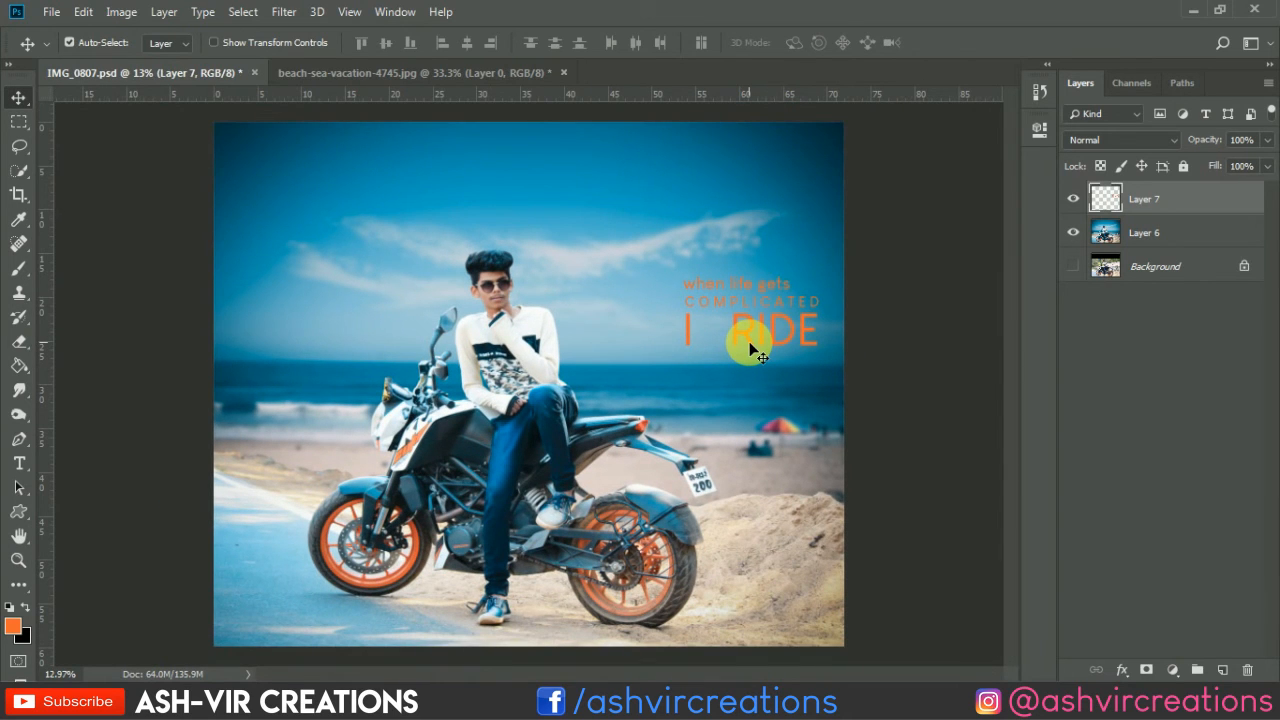
scroll(752, 350, "down", 1)
scroll(752, 348, "up", 1)
left_click(1170, 237, "shift")
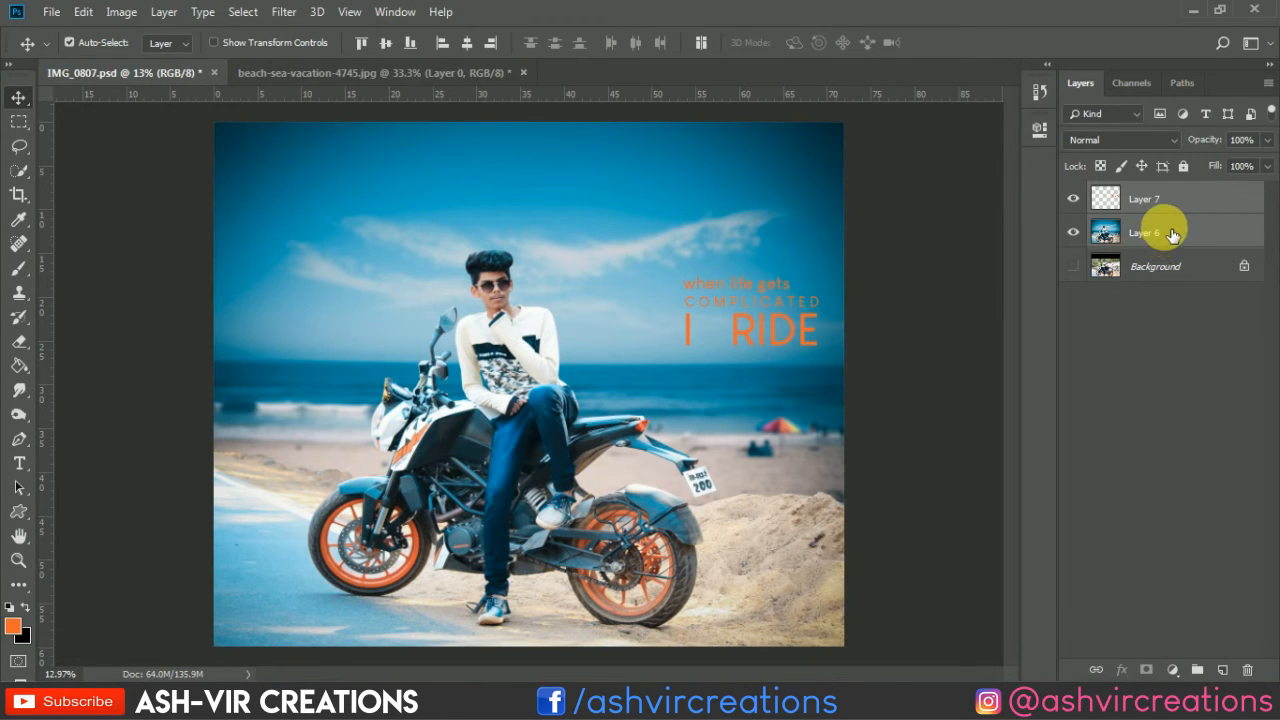
right_click(1172, 233)
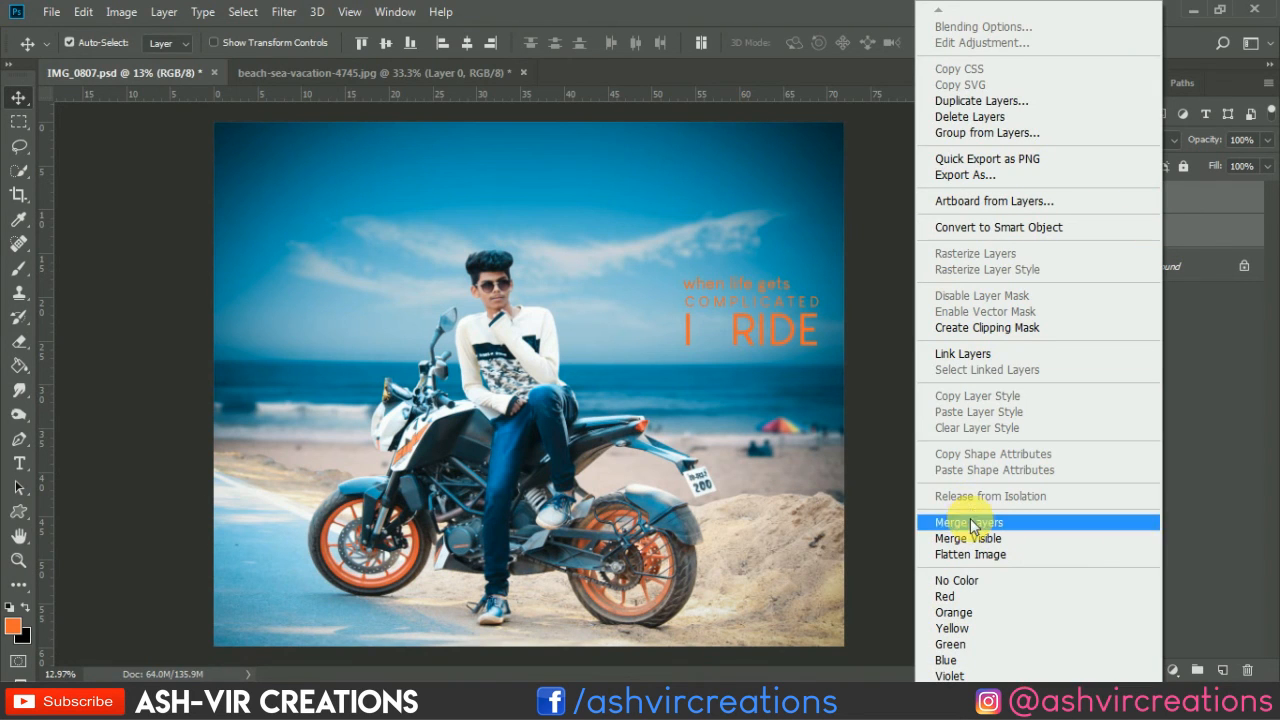
left_click(773, 192)
scroll(768, 288, "up", 2)
left_click_drag(756, 344, 745, 323)
key("ctrl+z")
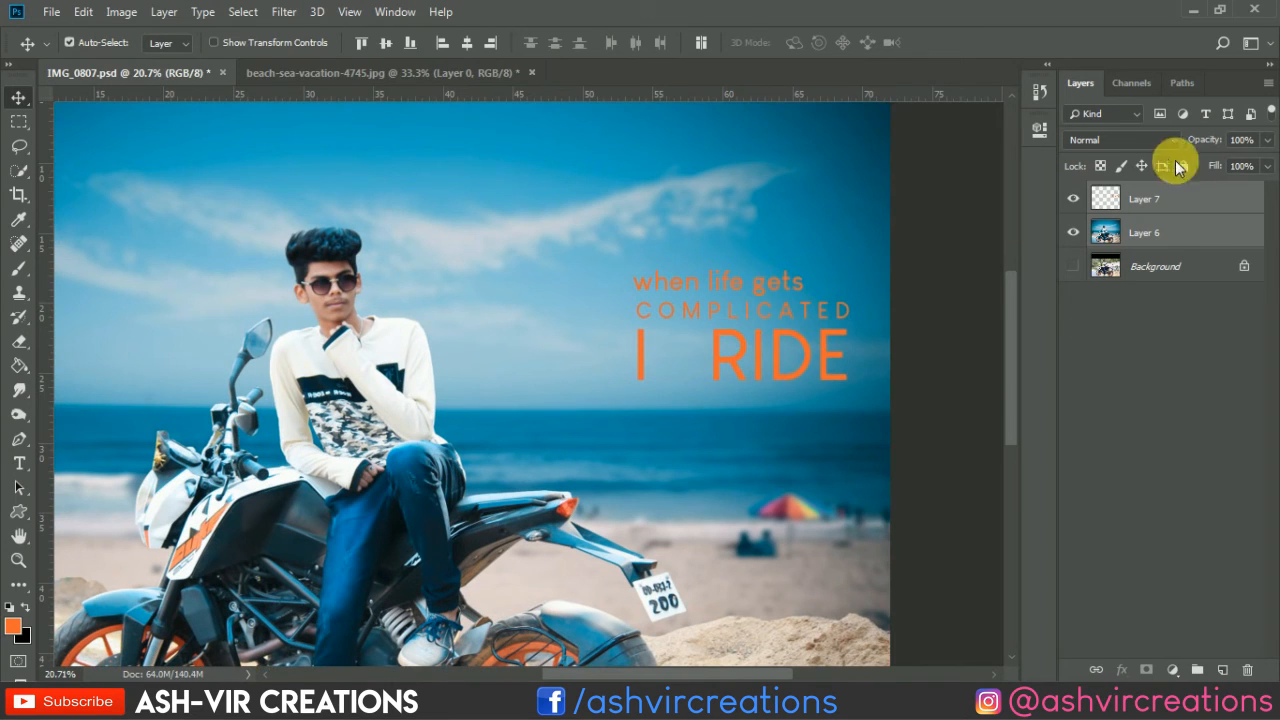
Step: Move only the quote layer slightly up and to the left in the sky
left_click(1180, 199)
left_click_drag(808, 352, 788, 332)
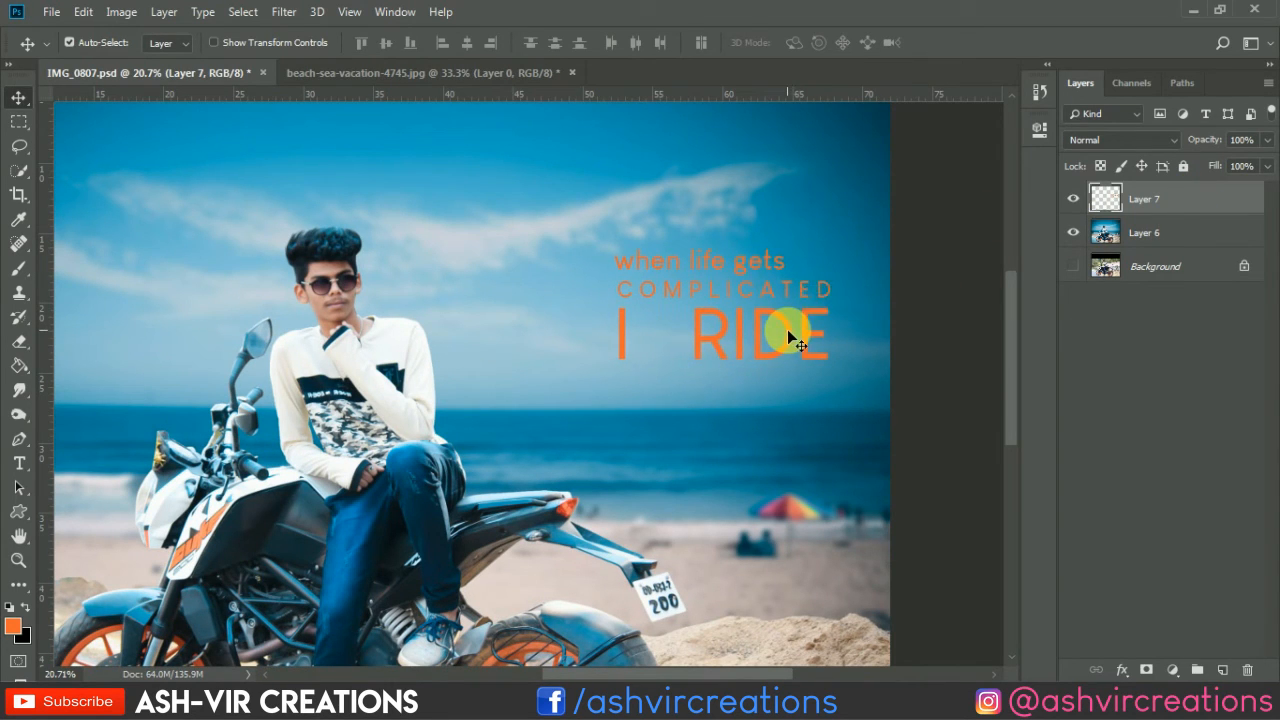
key("m")
left_click_drag(612, 374, 706, 387)
key("ctrl+d")
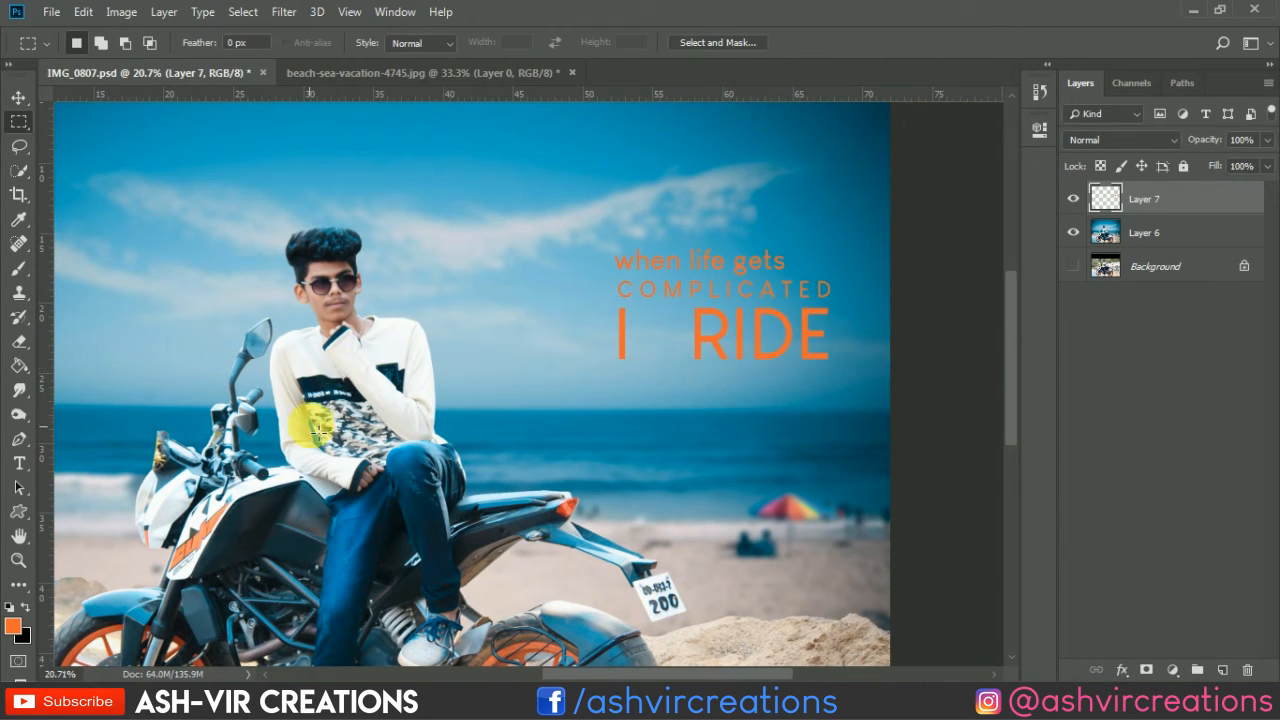
Step: Draw an orange chevron arrow custom shape, about 155 by 168 px, beneath the "I" of "I RIDE"
left_click(18, 509)
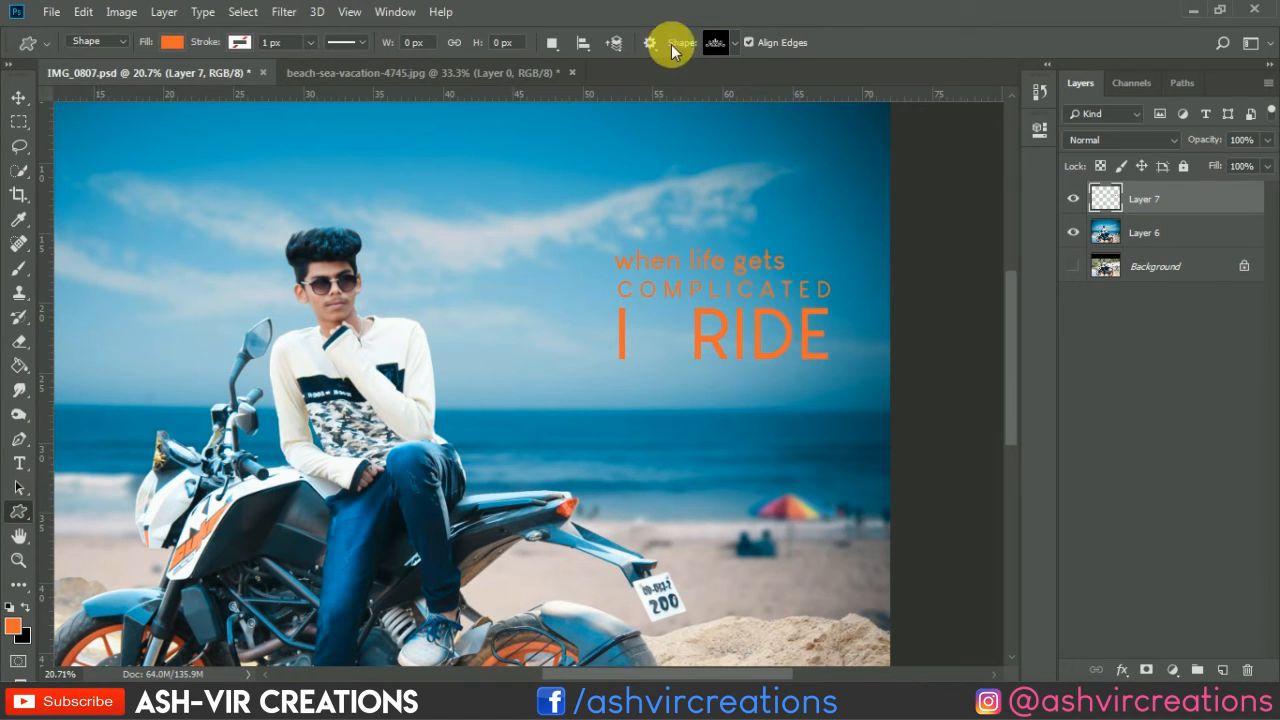
left_click(711, 44)
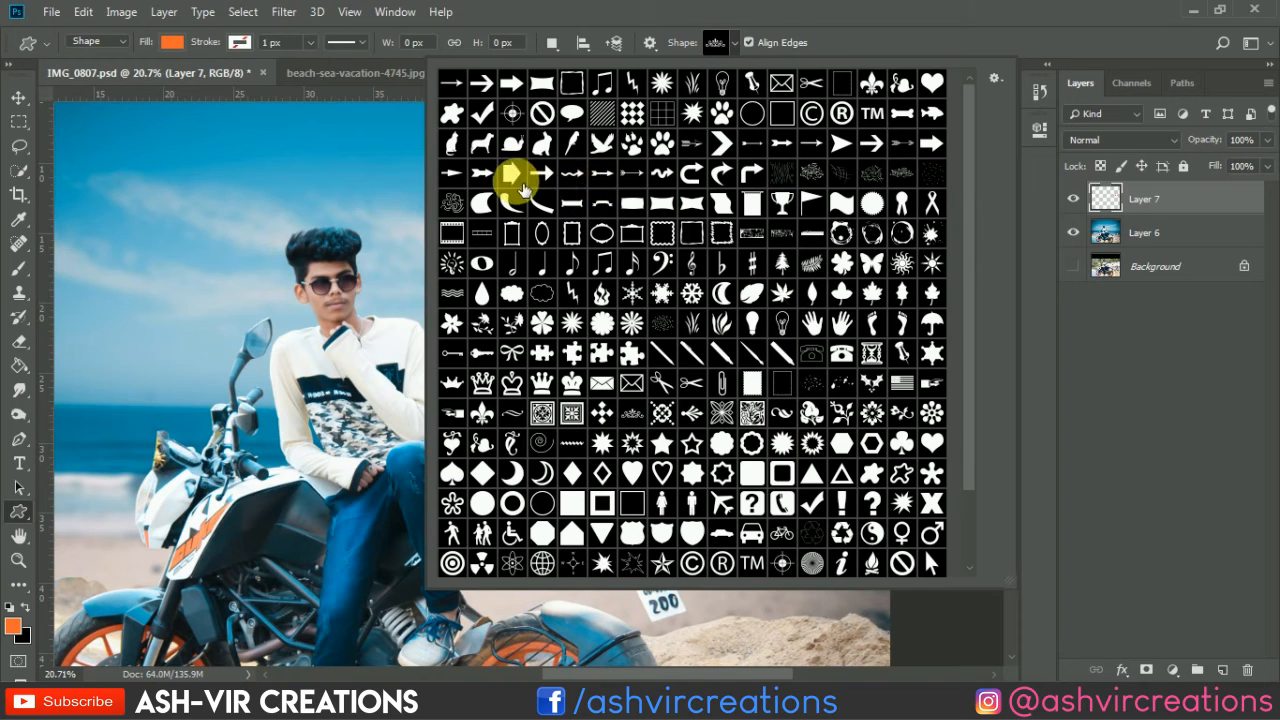
left_click(836, 144)
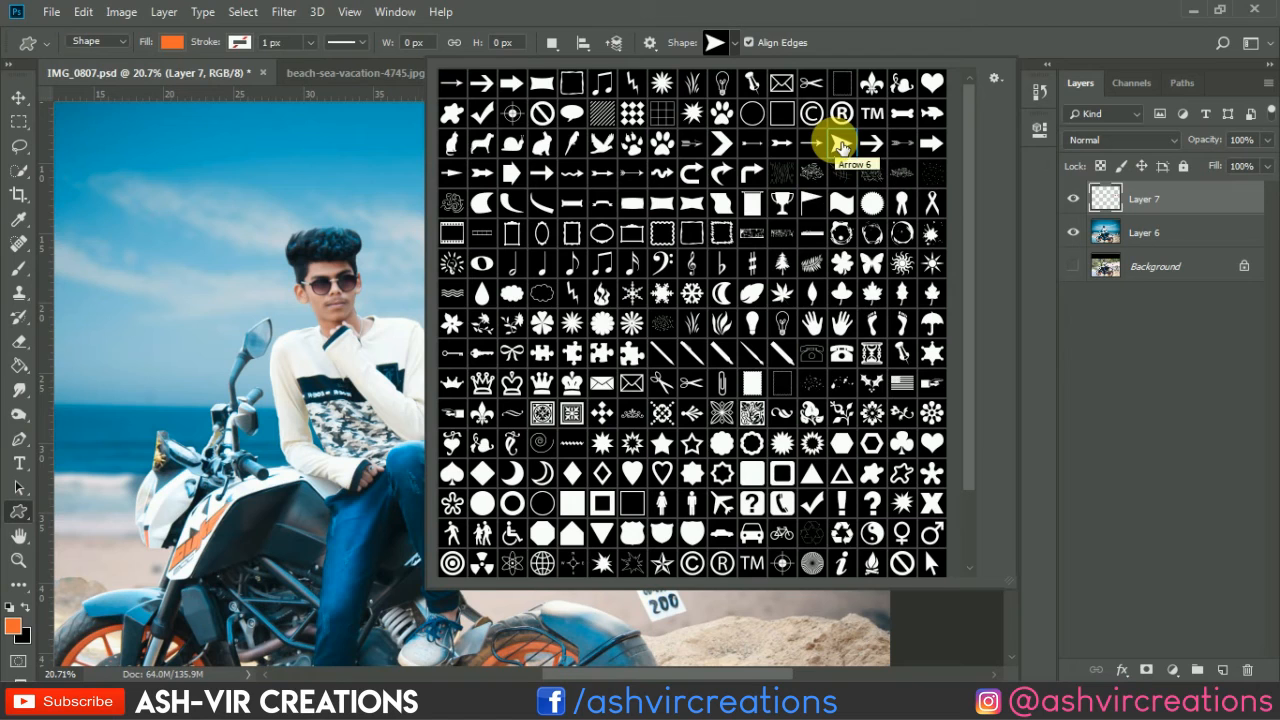
double_click(724, 143)
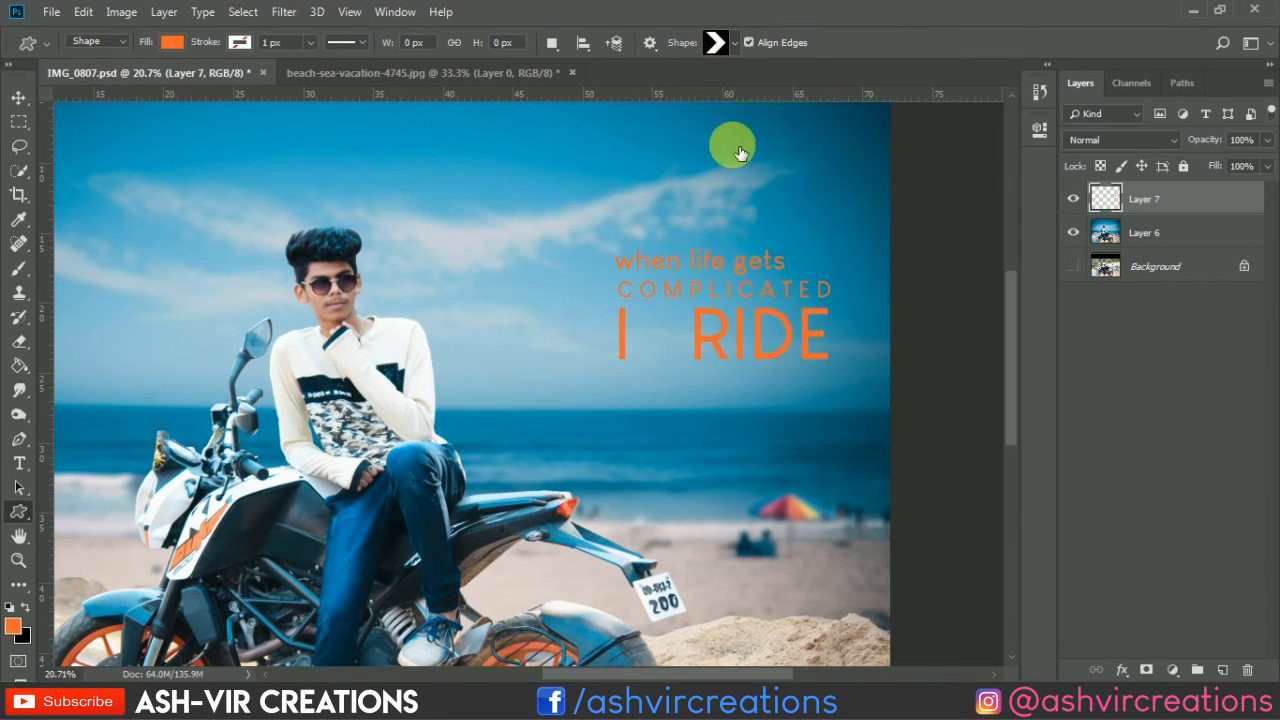
scroll(605, 373, "up", 2)
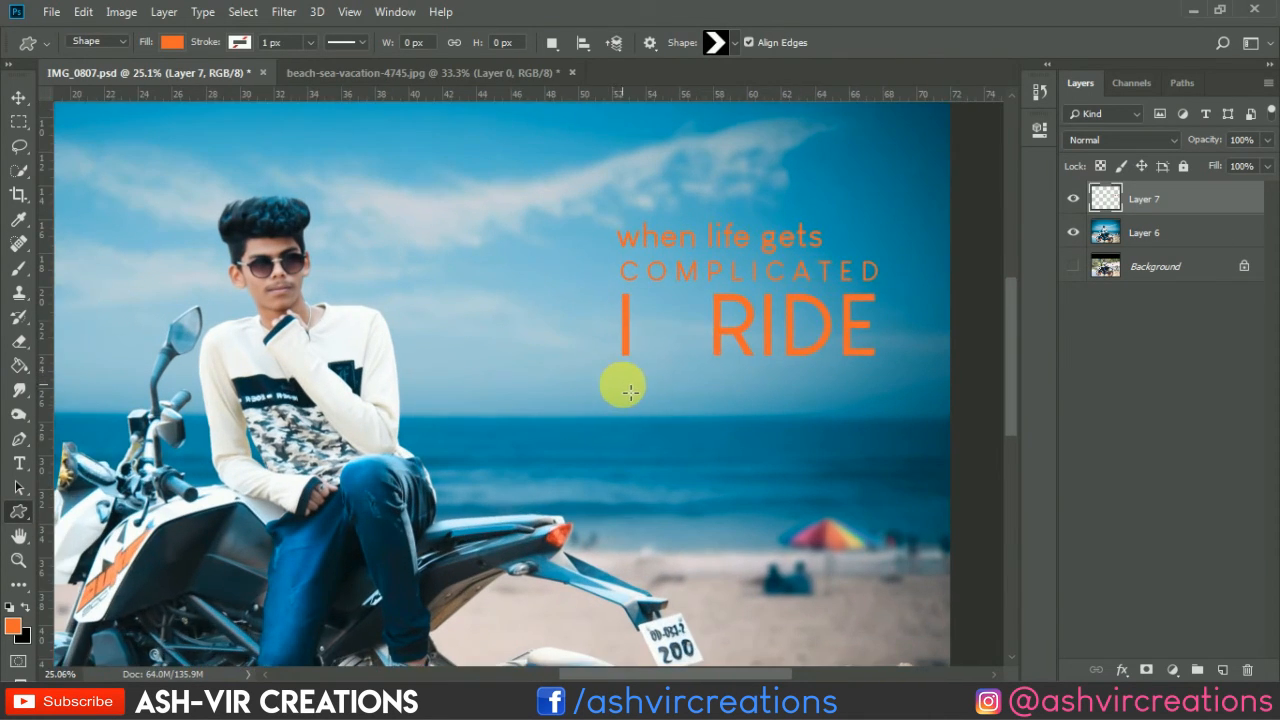
left_click_drag(626, 366, 673, 436)
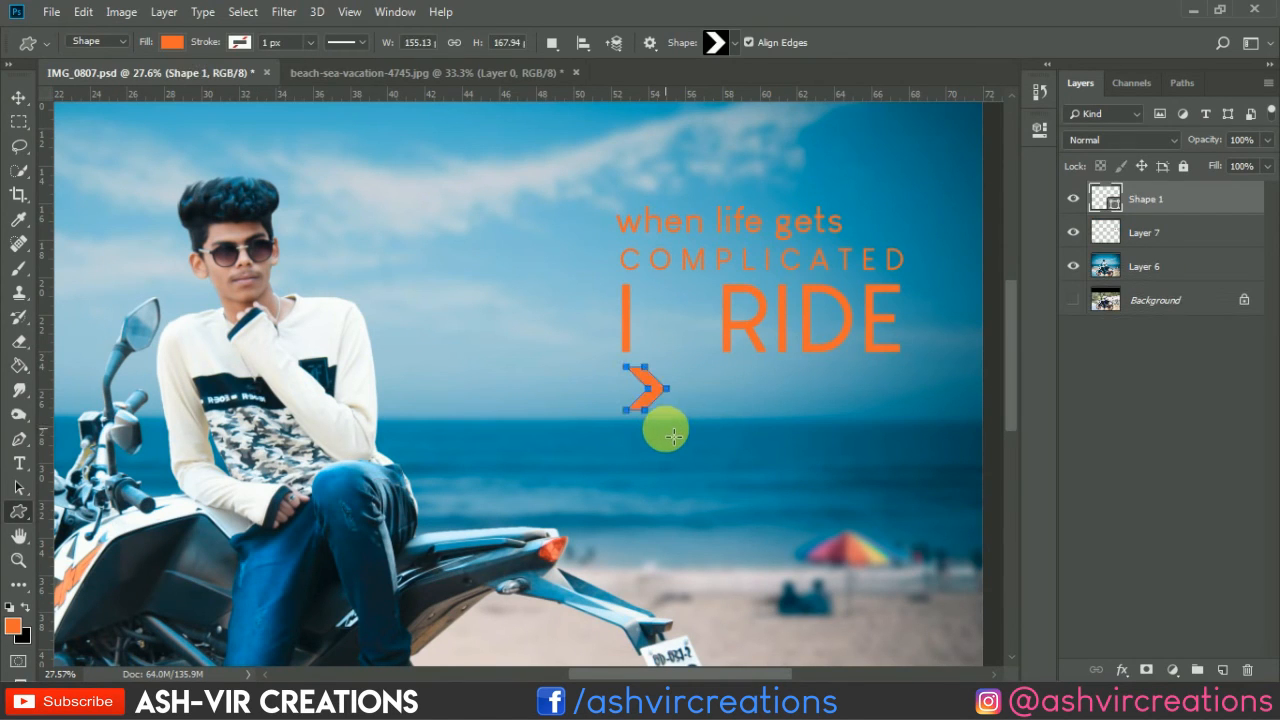
Step: Duplicate the chevron six times to form an evenly spaced row of seven beneath "I RIDE"
key("v")
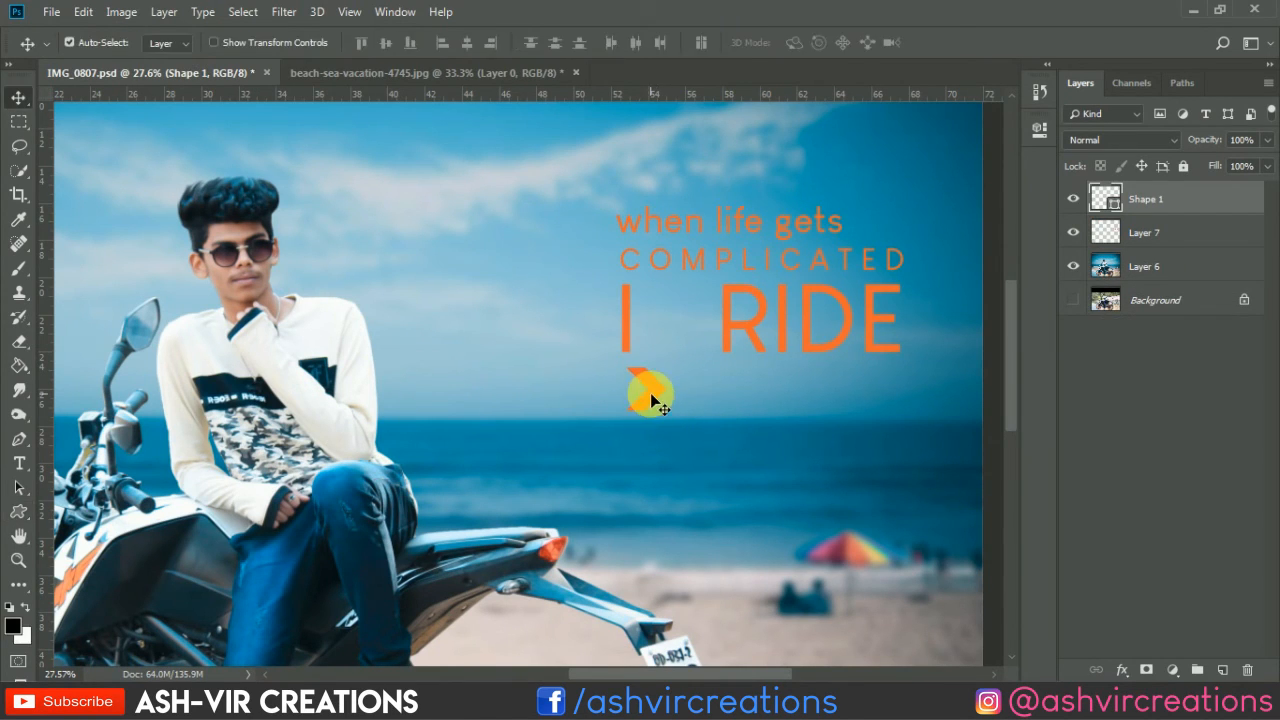
left_click_drag(650, 394, 646, 395)
left_click_drag(646, 388, 884, 391)
Step: Merge the seven chevron shape layers into one and check the result by toggling its visibility
scroll(918, 456, "down", 3)
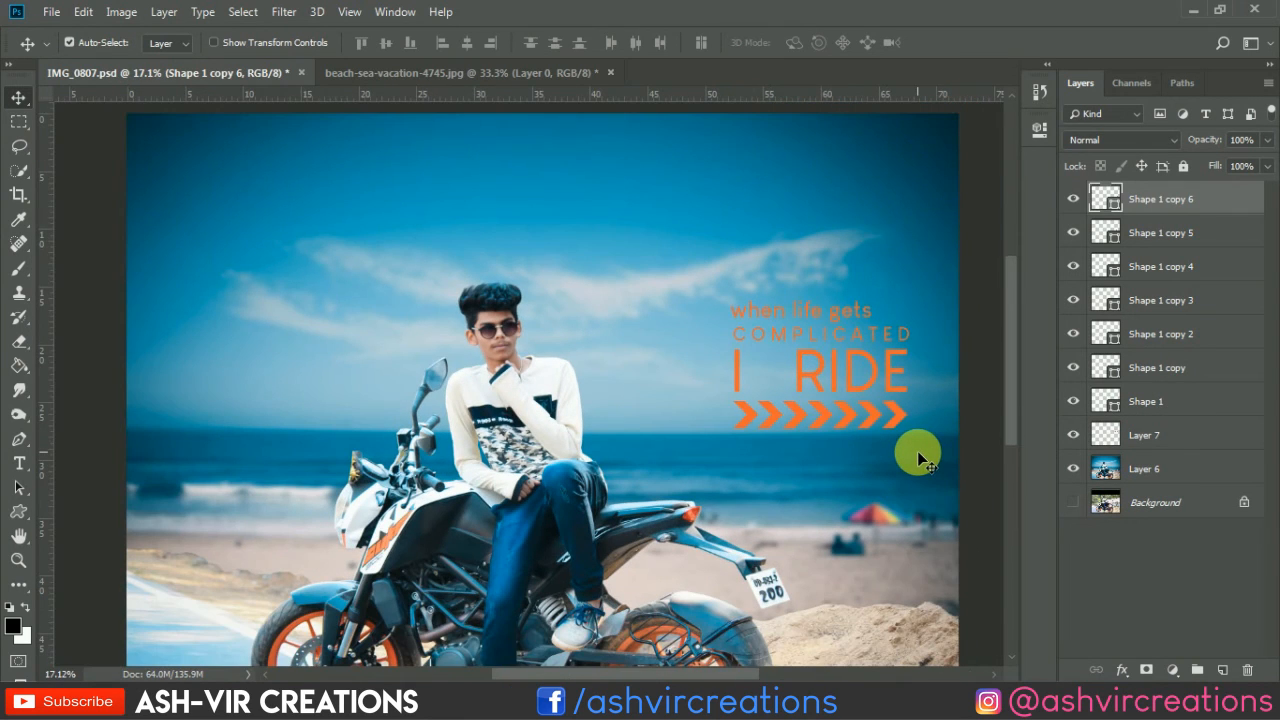
left_click(1148, 367, "shift")
left_click(1160, 400, "shift")
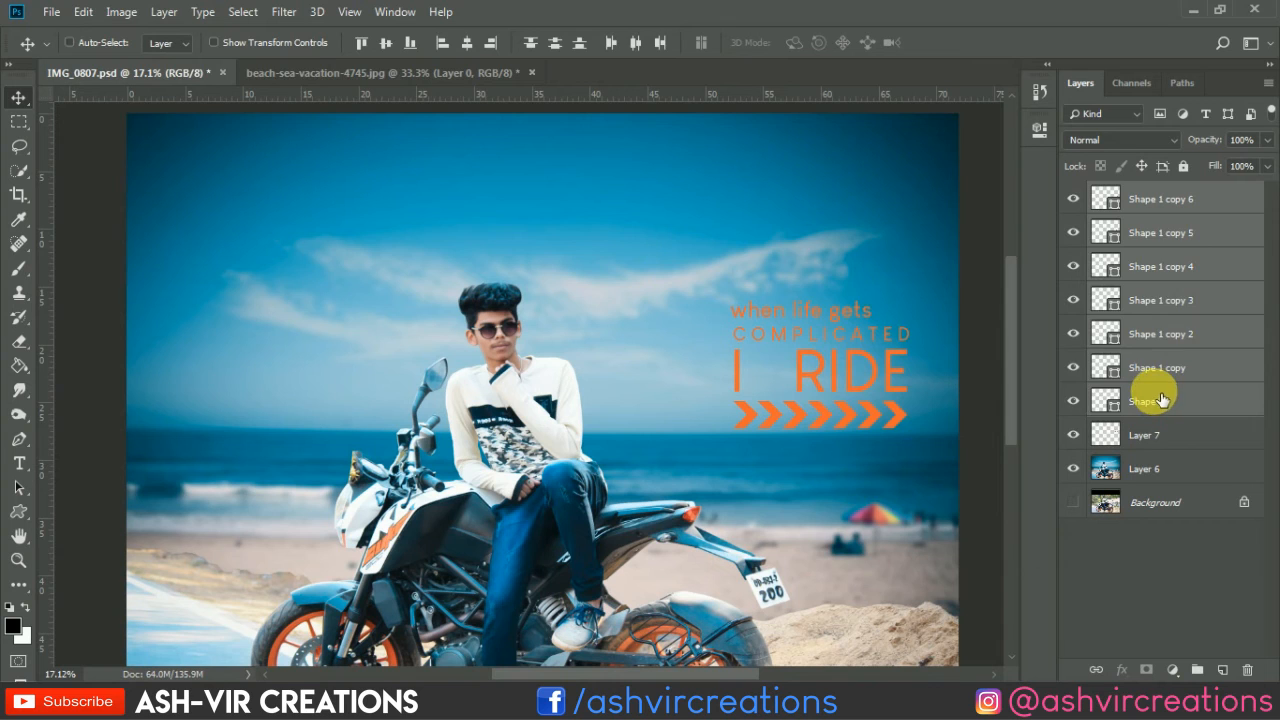
key("ctrl+e")
left_click(1077, 200)
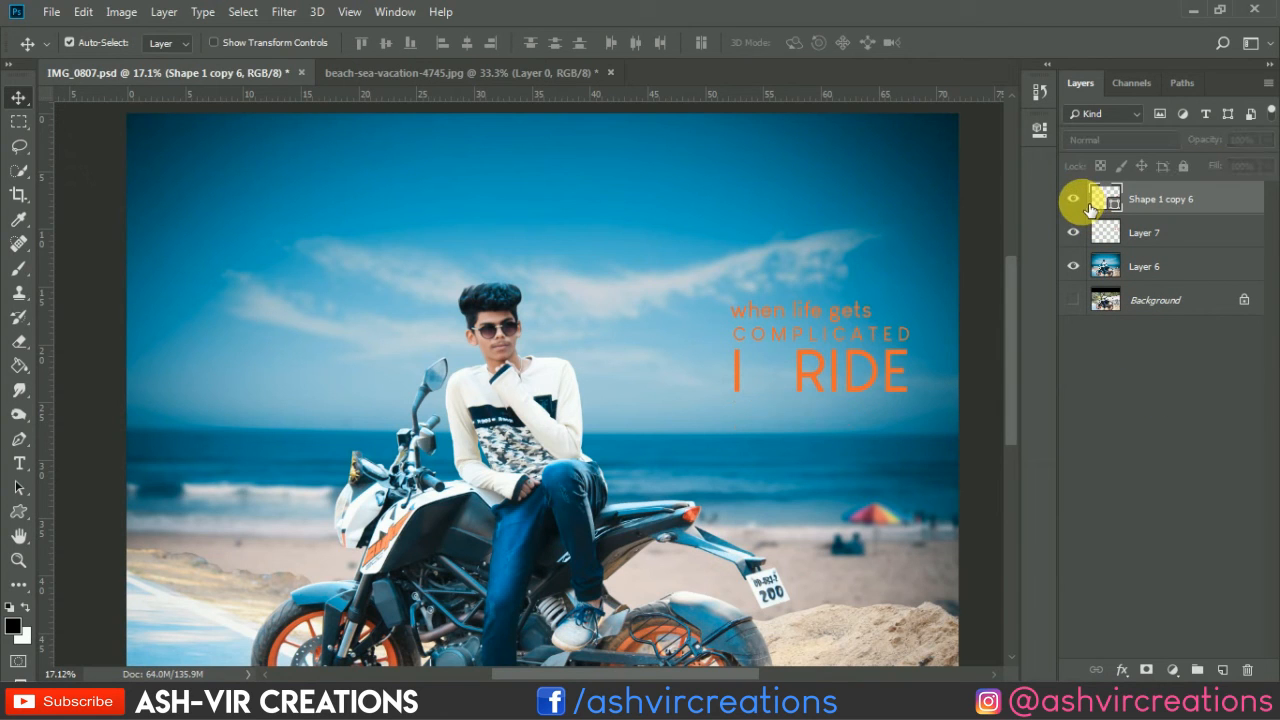
left_click(1074, 200)
Step: Fill the letters of "I RIDE" on the quote layer with white using the Paint Bucket
scroll(858, 360, "down", 2)
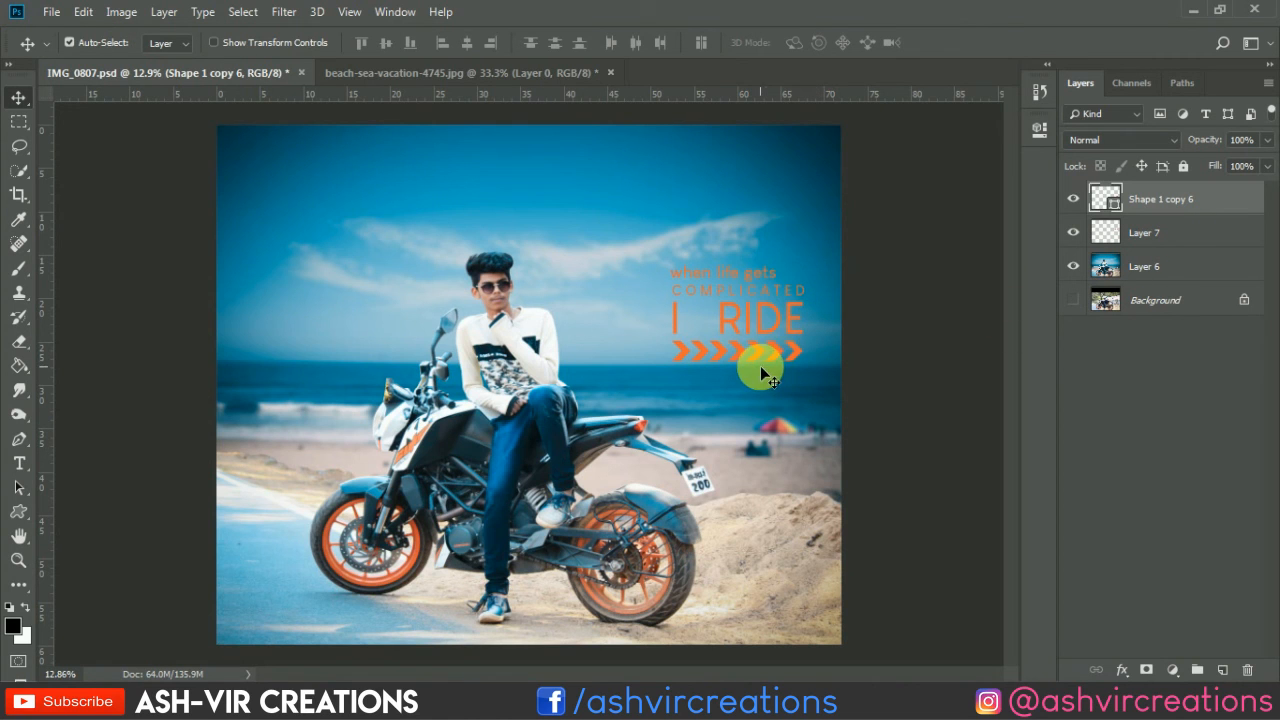
scroll(755, 340, "up", 2)
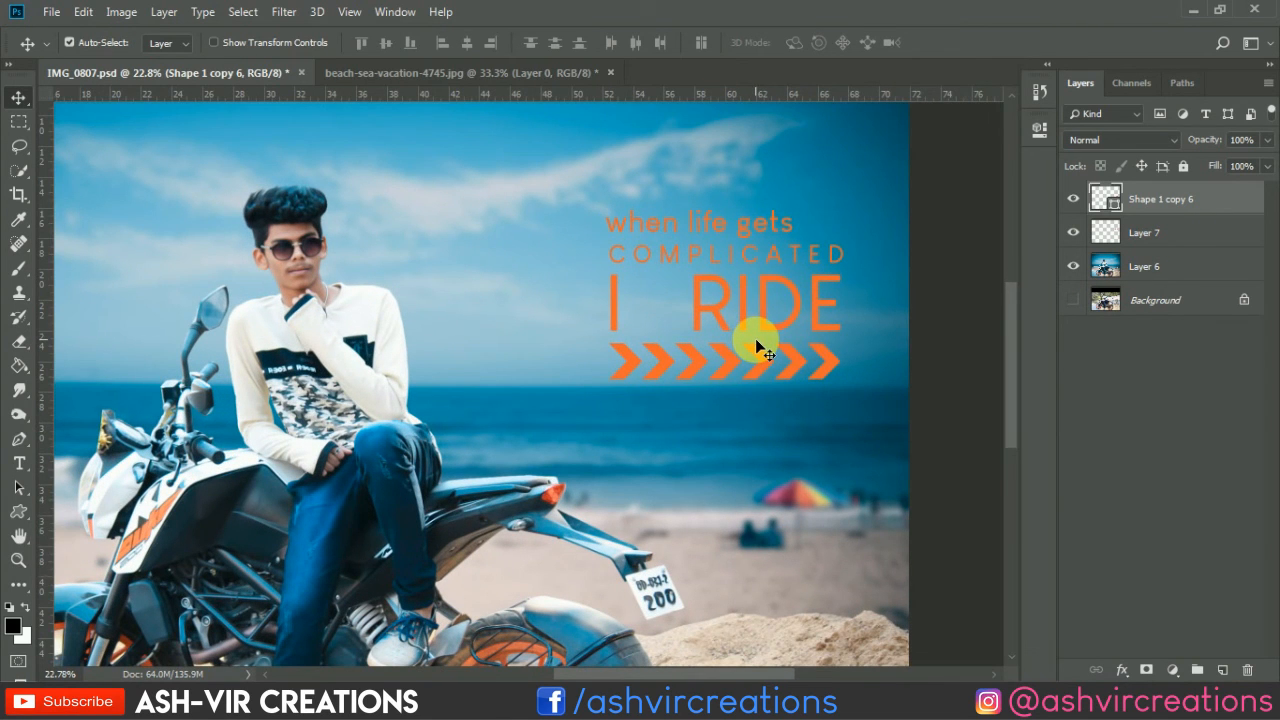
left_click(1140, 234)
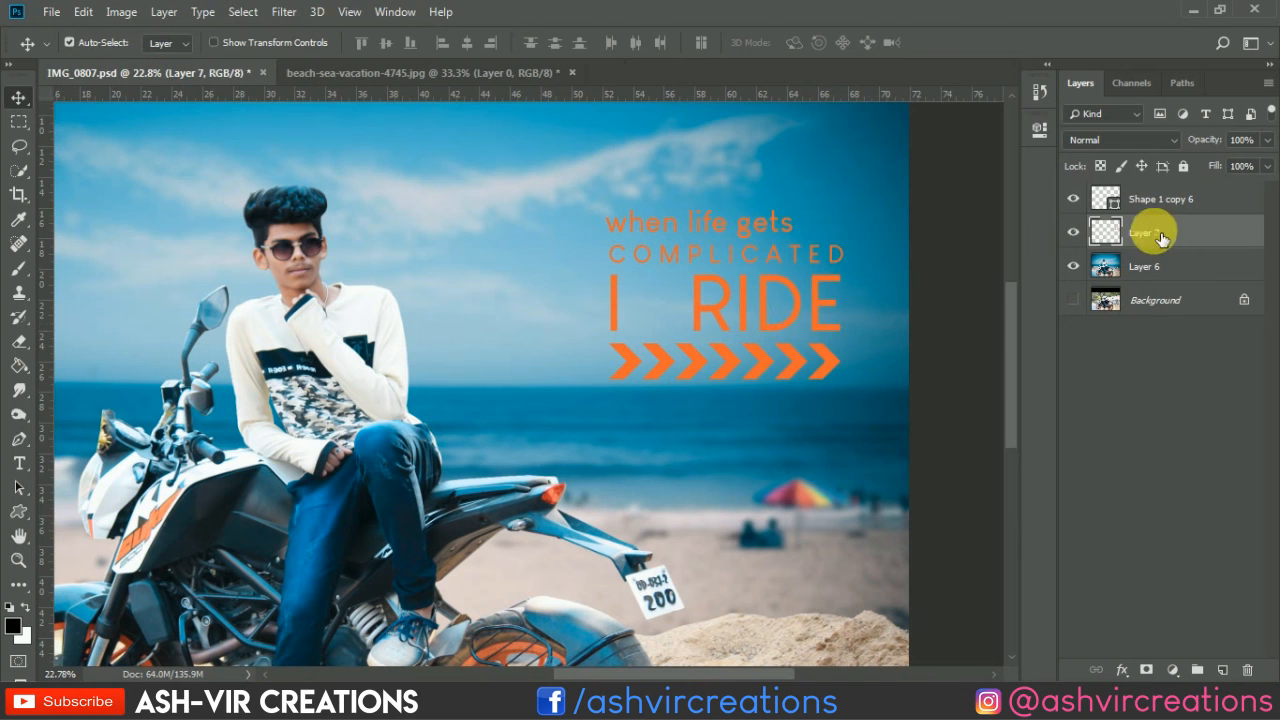
key("g")
left_click(24, 607)
scroll(570, 445, "up", 3)
left_click(676, 228)
left_click_drag(677, 243, 537, 443)
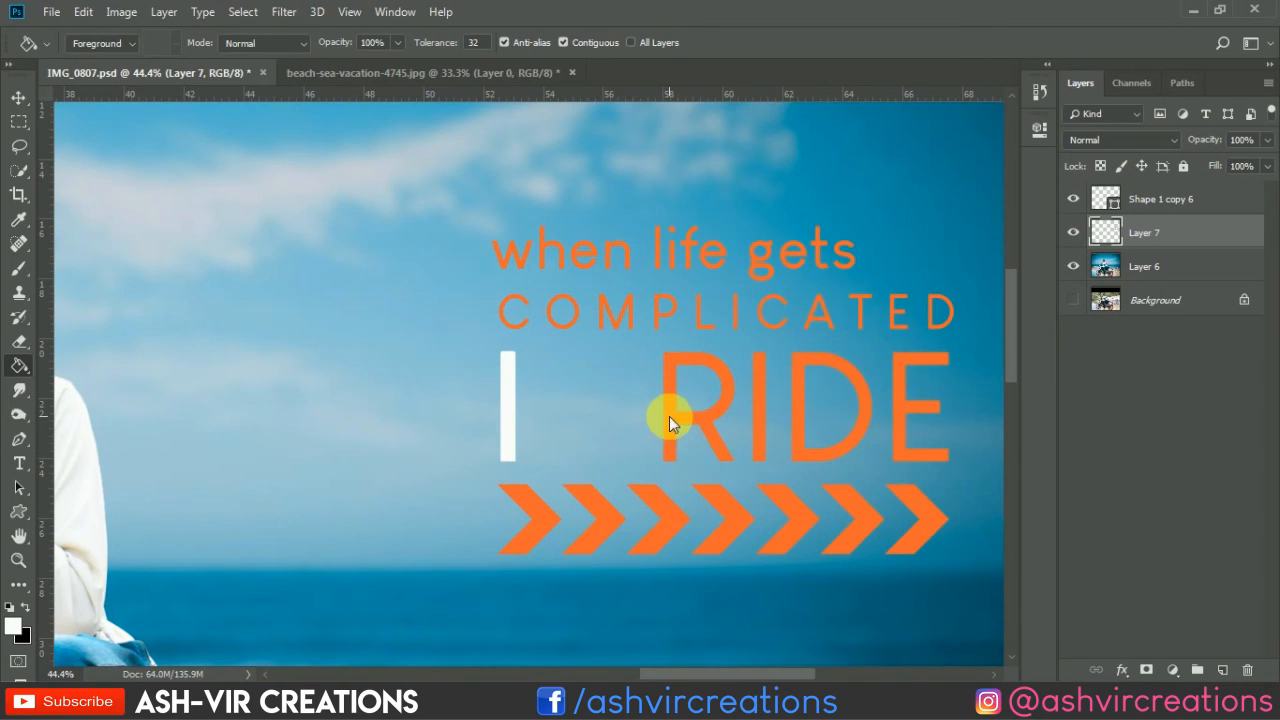
left_click(670, 418)
left_click(764, 420)
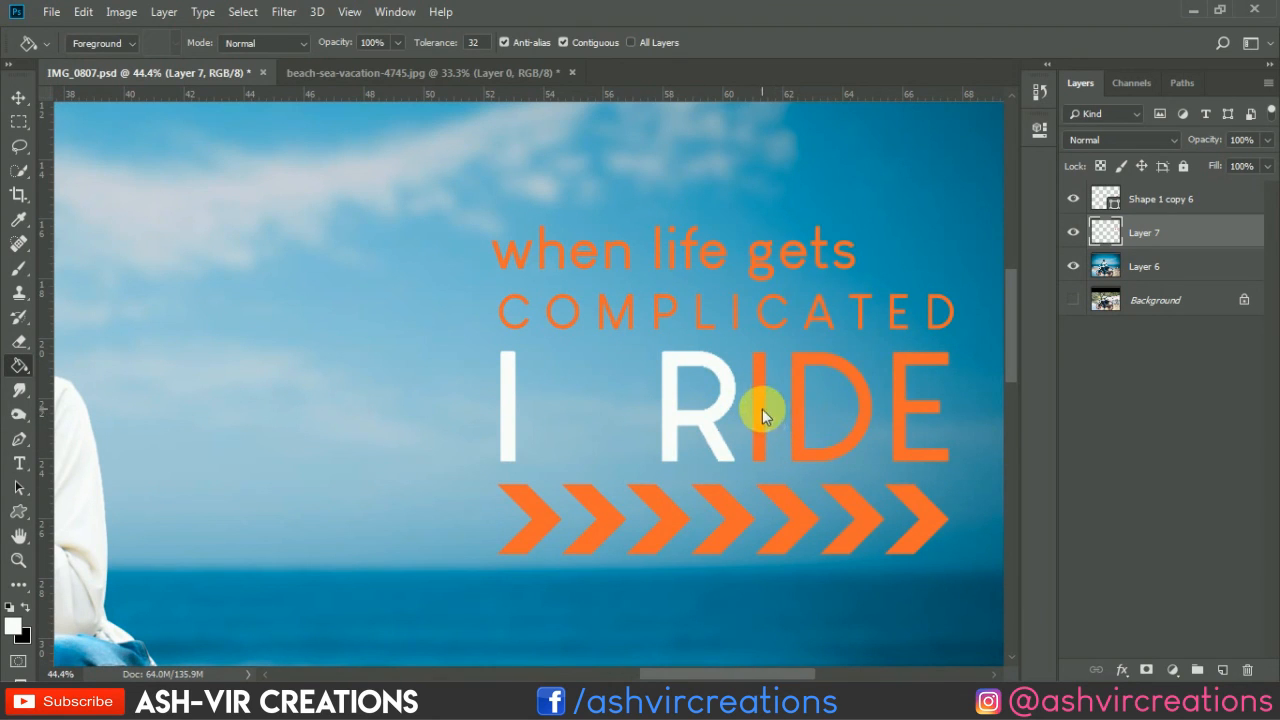
left_click(808, 414)
left_click(918, 410)
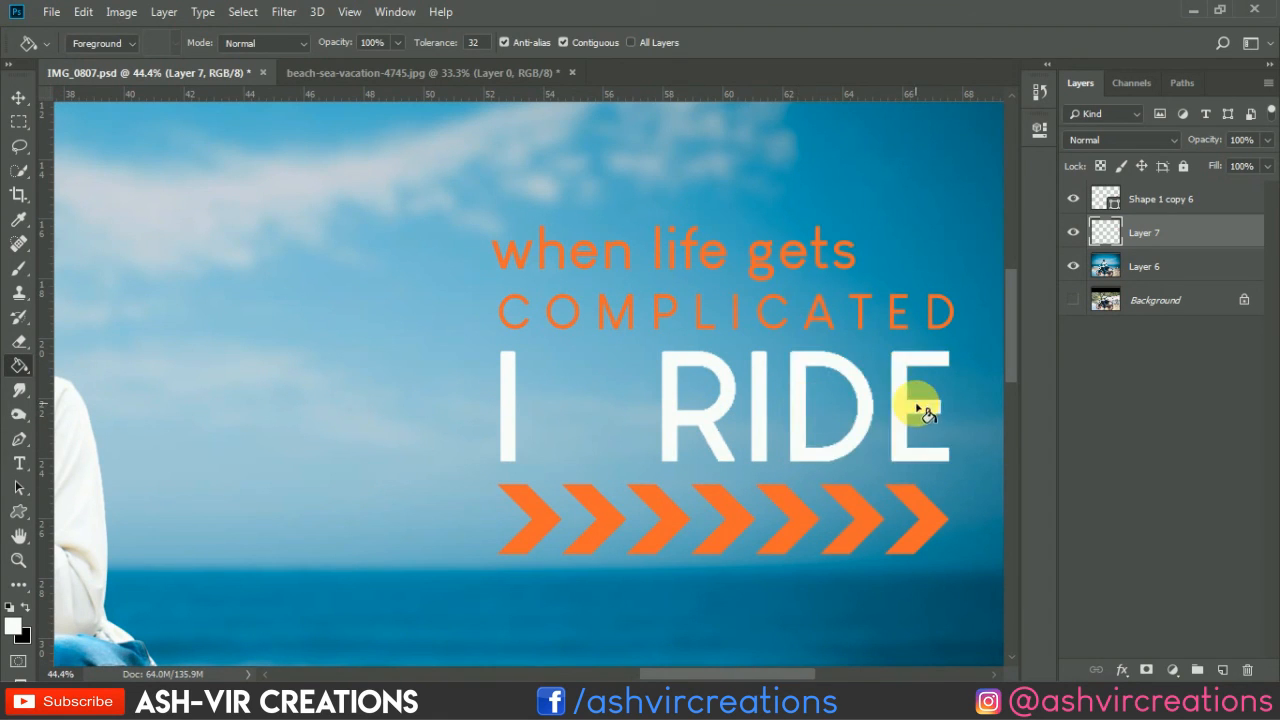
Step: Merge the quote and chevron layers into one and scale the result down slightly toward its lower-right corner
scroll(925, 412, "down", 5)
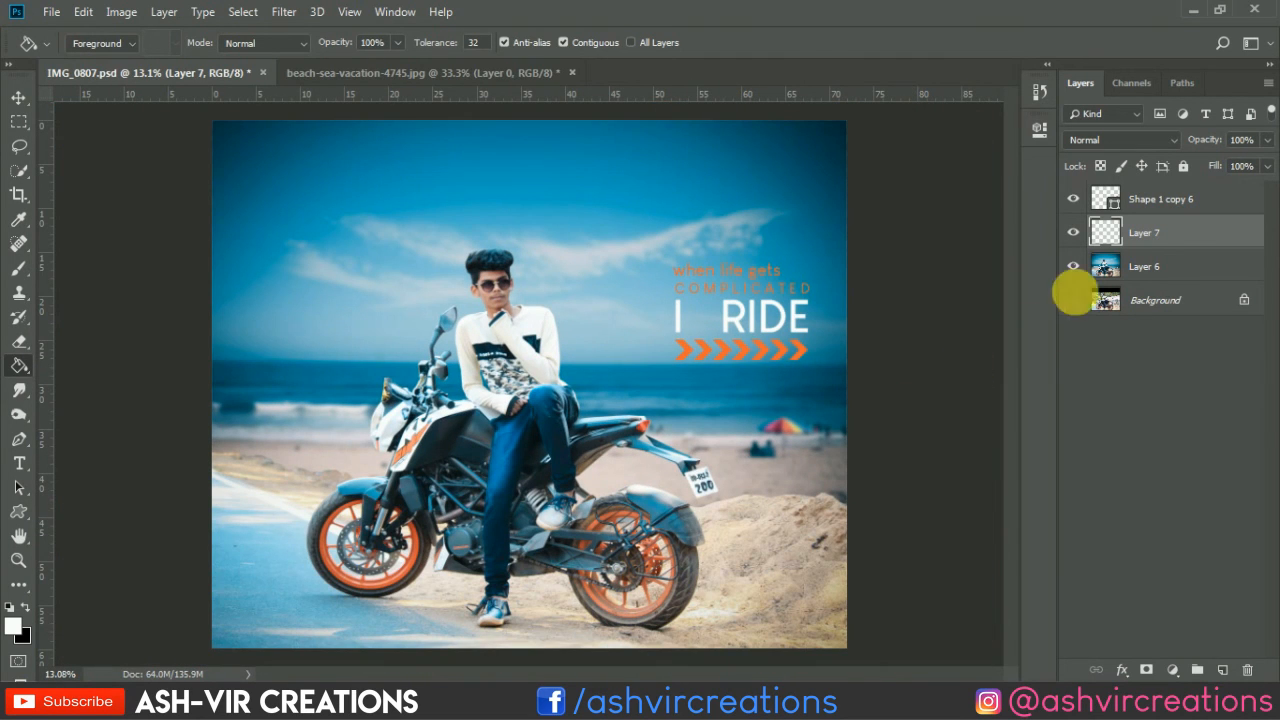
left_click(1171, 199, "shift")
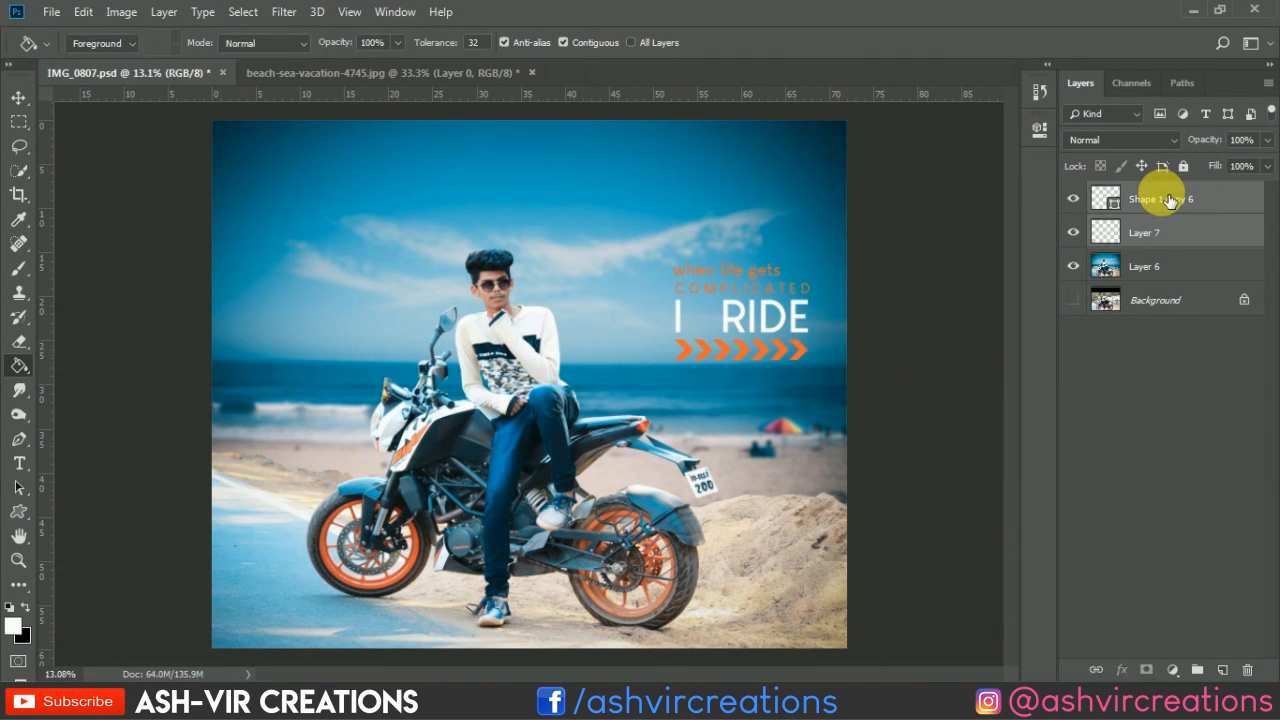
key("ctrl+e")
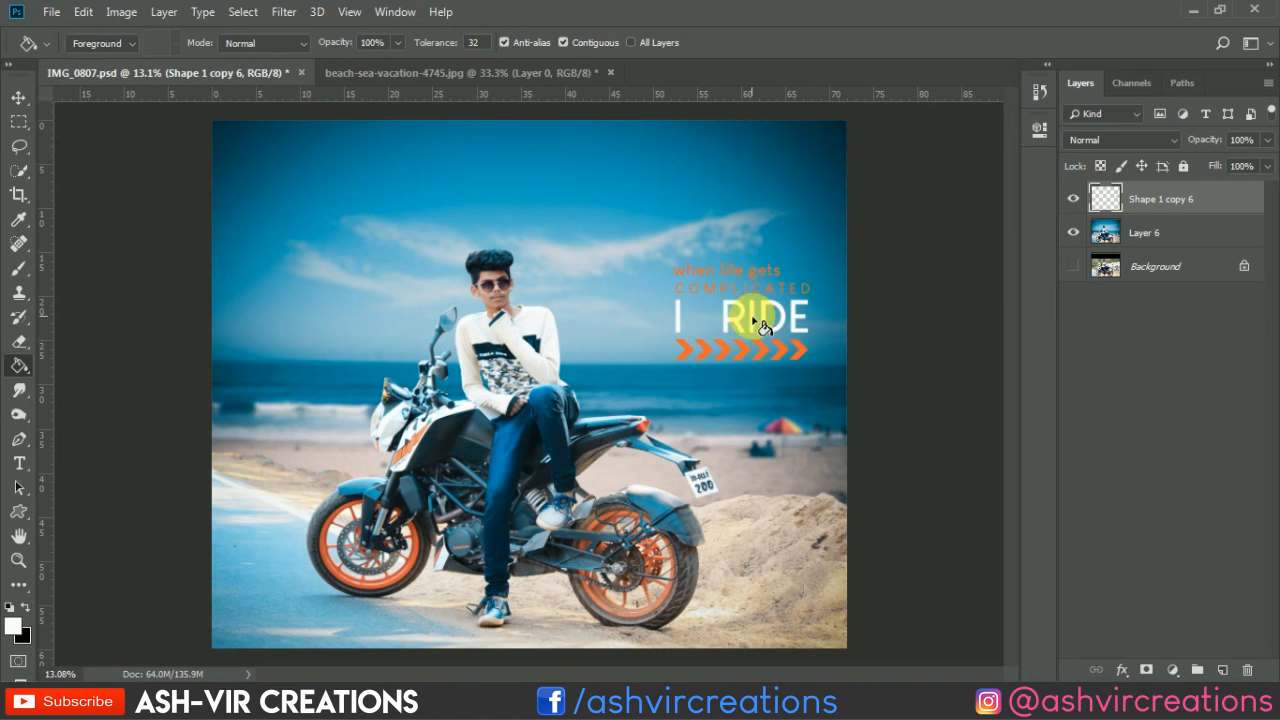
key("v")
key("ctrl+t")
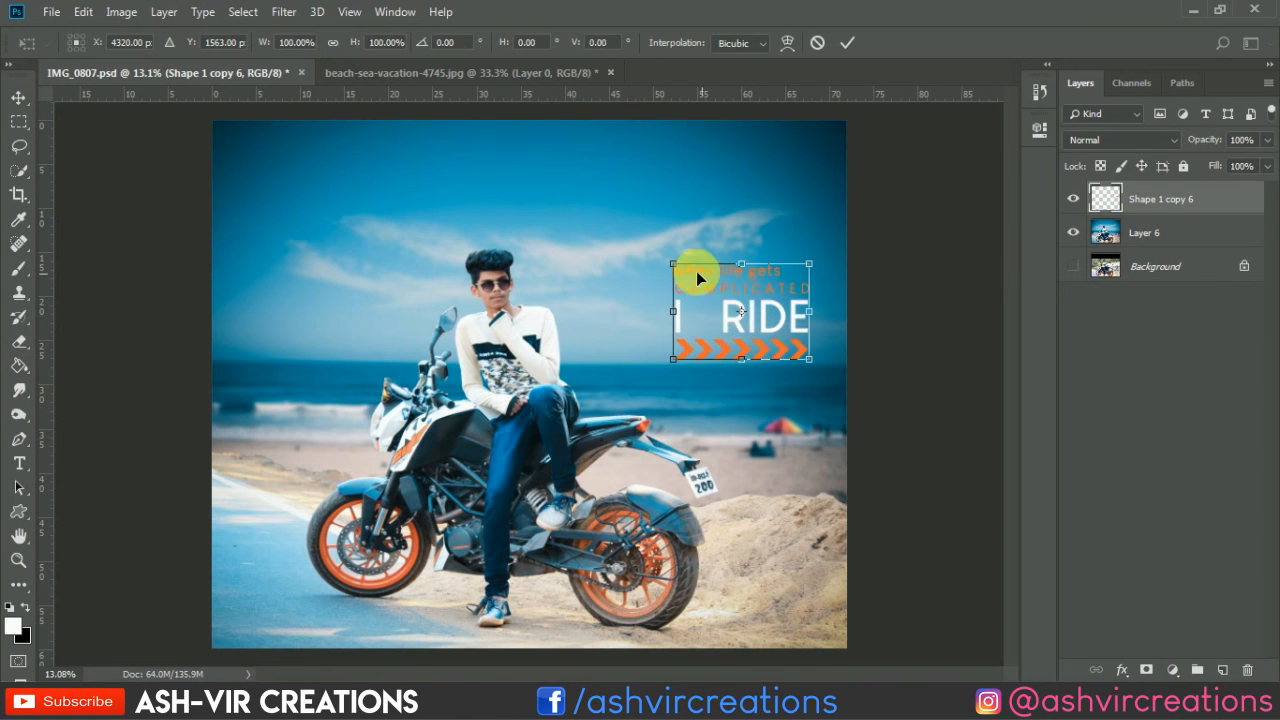
left_click_drag(674, 262, 697, 279)
key("Return")
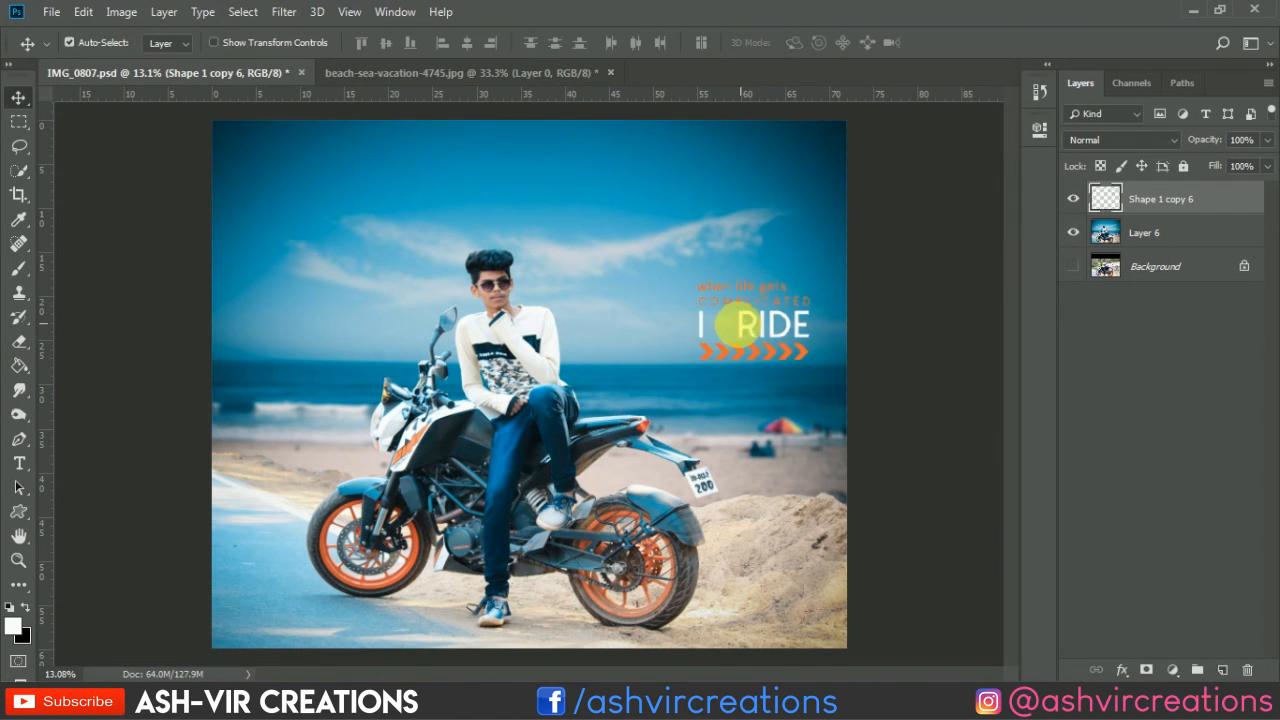
Step: Cut the word "RIDE" onto its own layer and move it left to close the gap after "I"
scroll(707, 322, "up", 2)
scroll(707, 322, "up", 2)
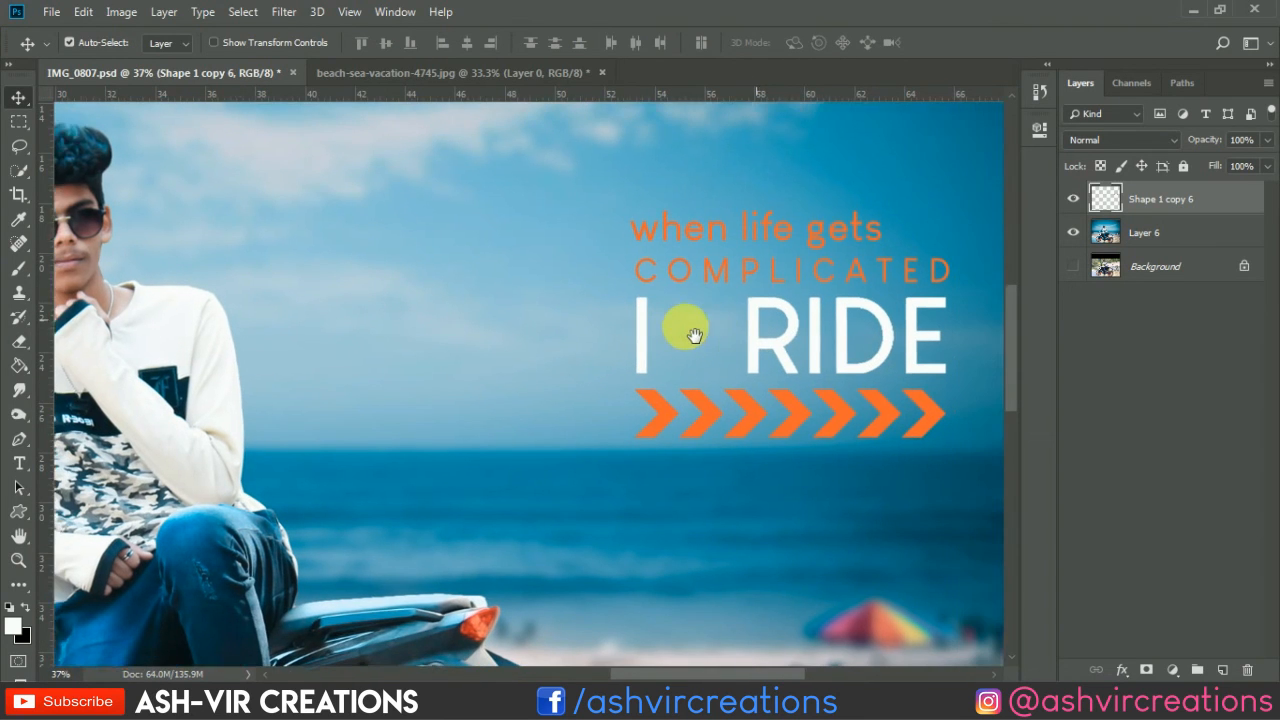
scroll(690, 328, "up", 1)
key("m")
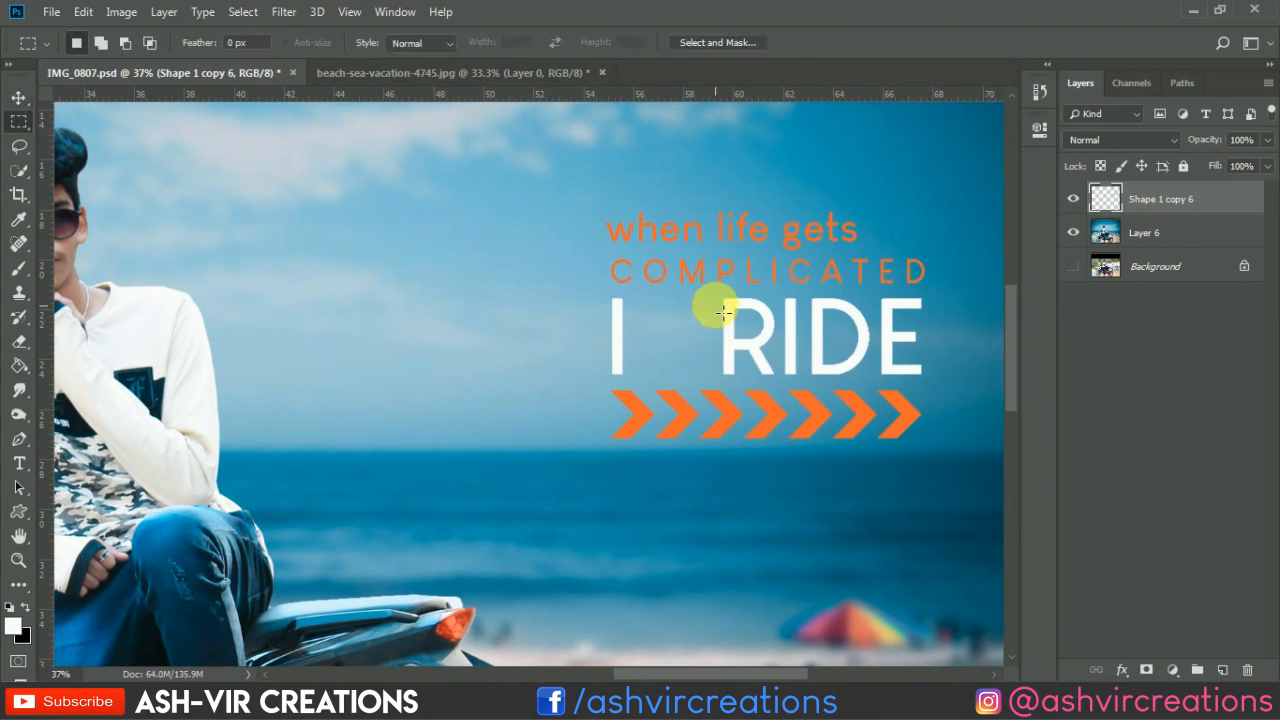
left_click_drag(712, 294, 936, 383)
right_click(897, 355)
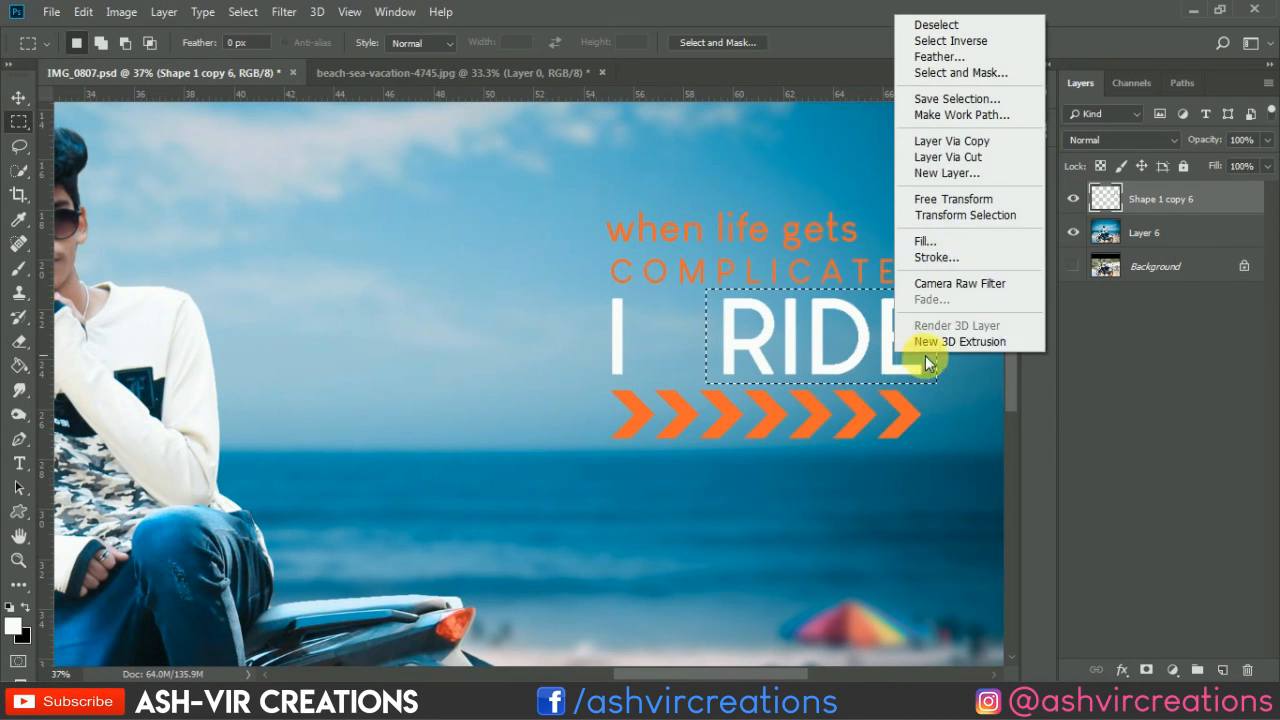
left_click(957, 158)
key("v")
left_click_drag(864, 329, 807, 330)
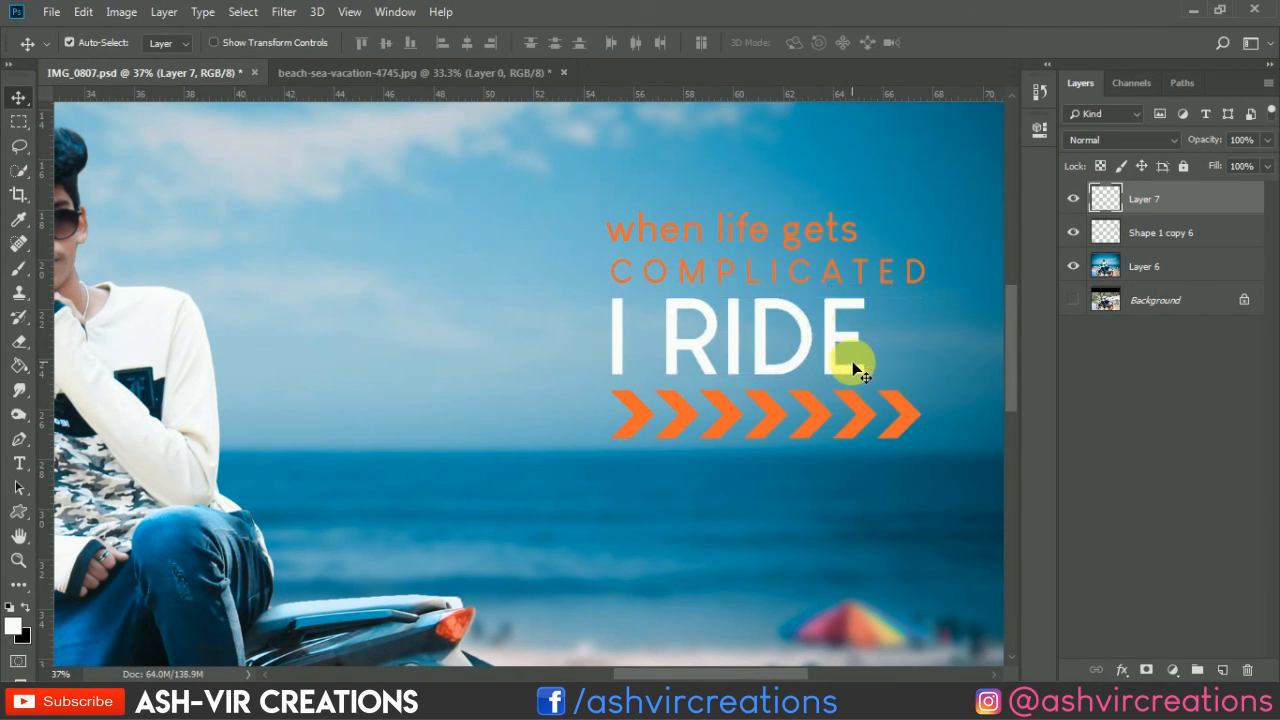
Step: Merge the "RIDE" layer with the rest of the quote and move the whole quote slightly up and left
left_click(1150, 238, "ctrl")
right_click(1150, 238)
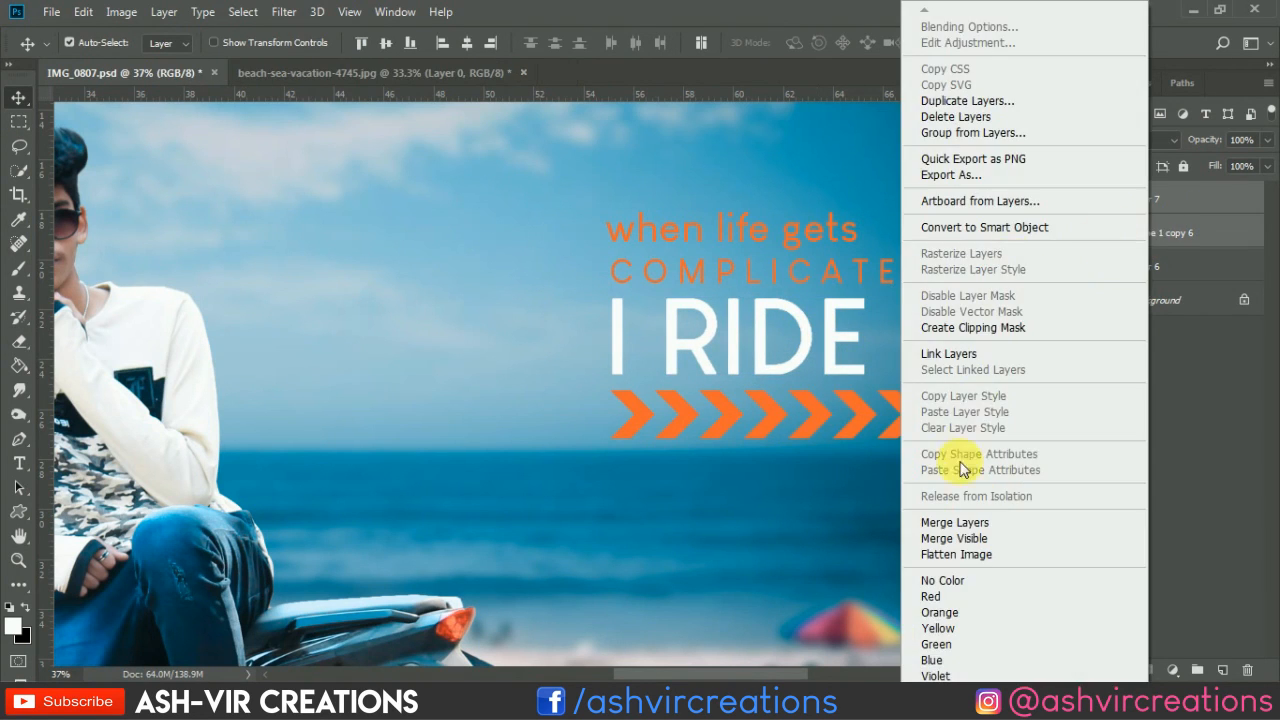
left_click(955, 522)
scroll(830, 386, "down", 2)
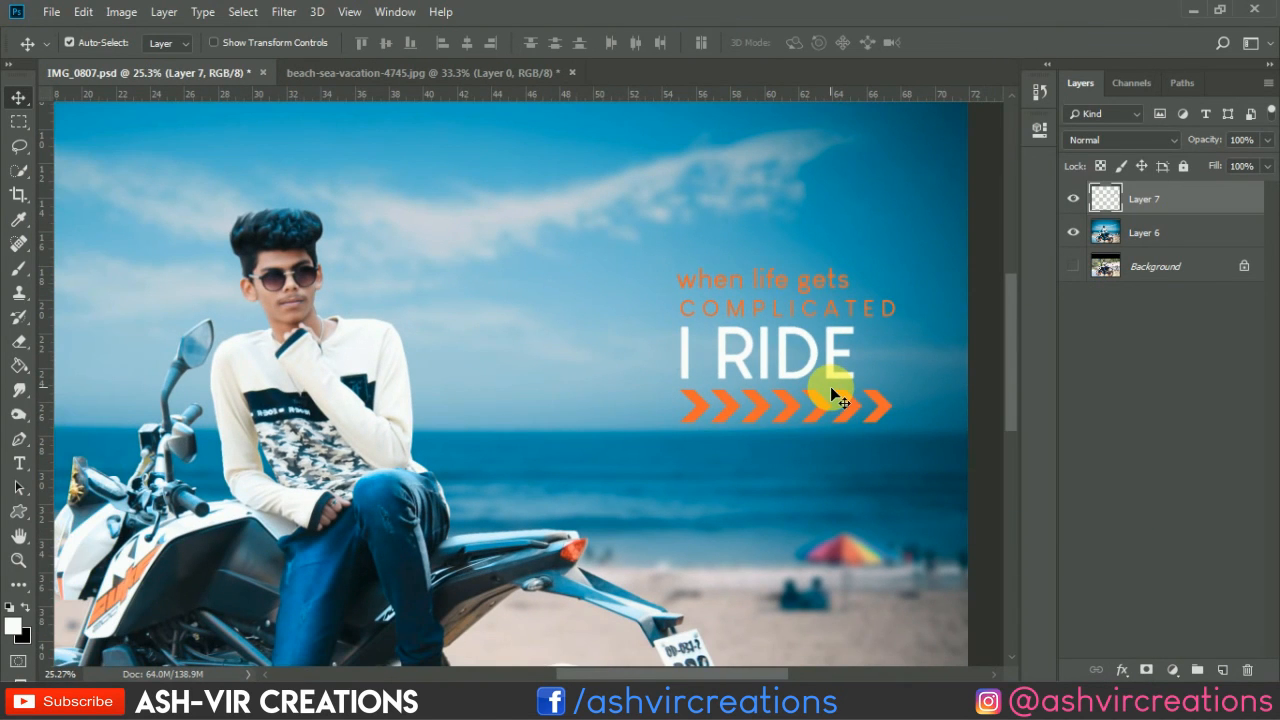
mouse_move(811, 342)
left_mouse_down()
mouse_move(851, 331)
mouse_move(800, 328)
left_mouse_up()
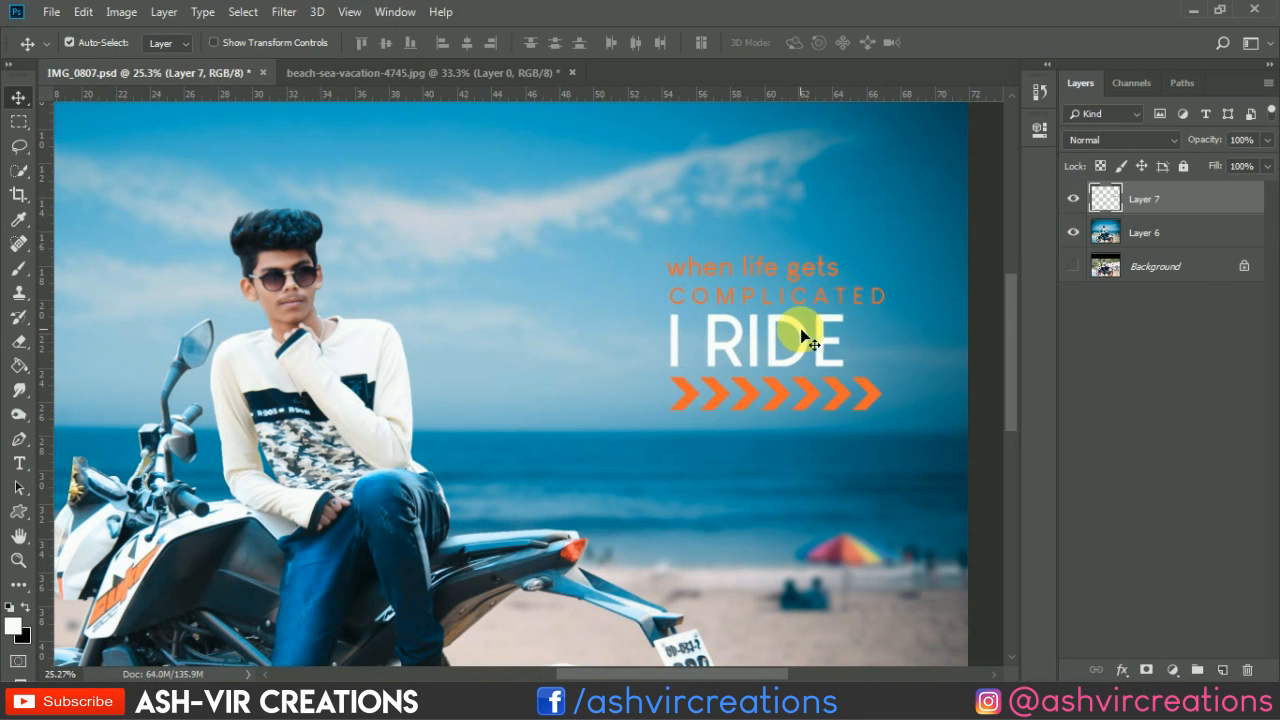
Step: Add a drop shadow to the quote layer with 13% opacity, 139° angle, 12 px distance, 18% spread and 16 px size
right_click(1170, 200)
left_click(990, 30)
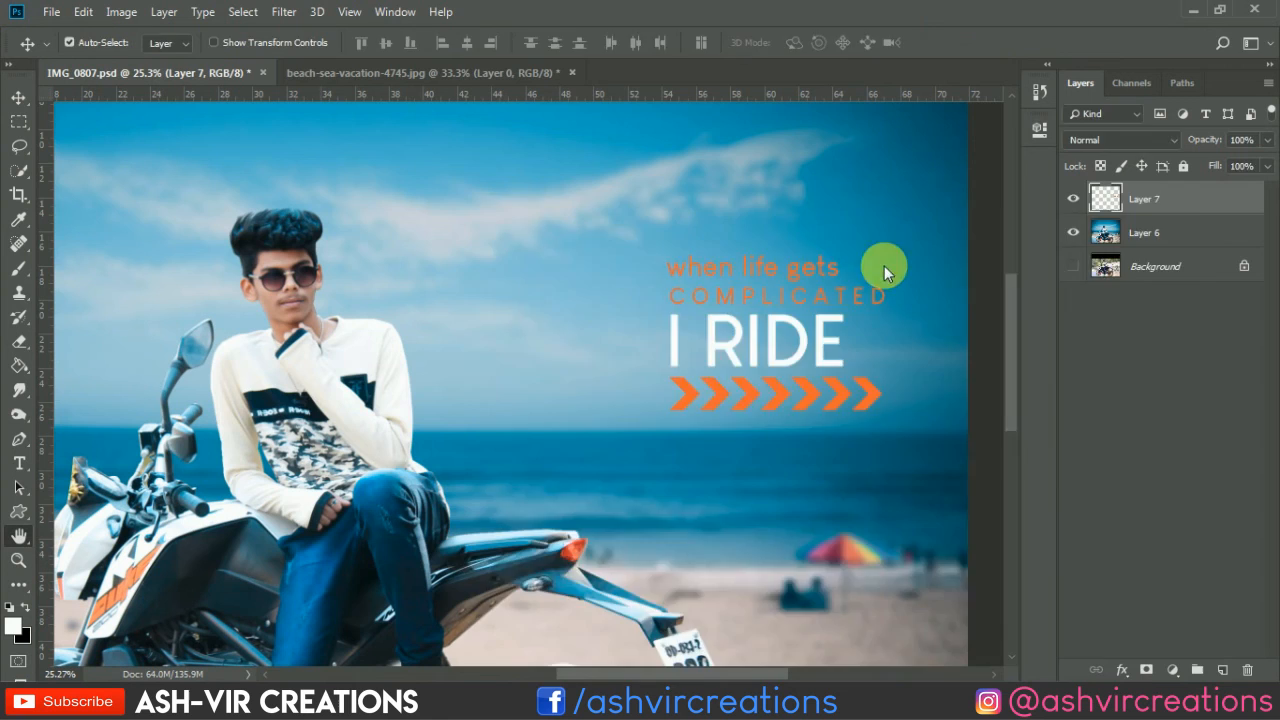
left_click_drag(812, 215, 306, 96)
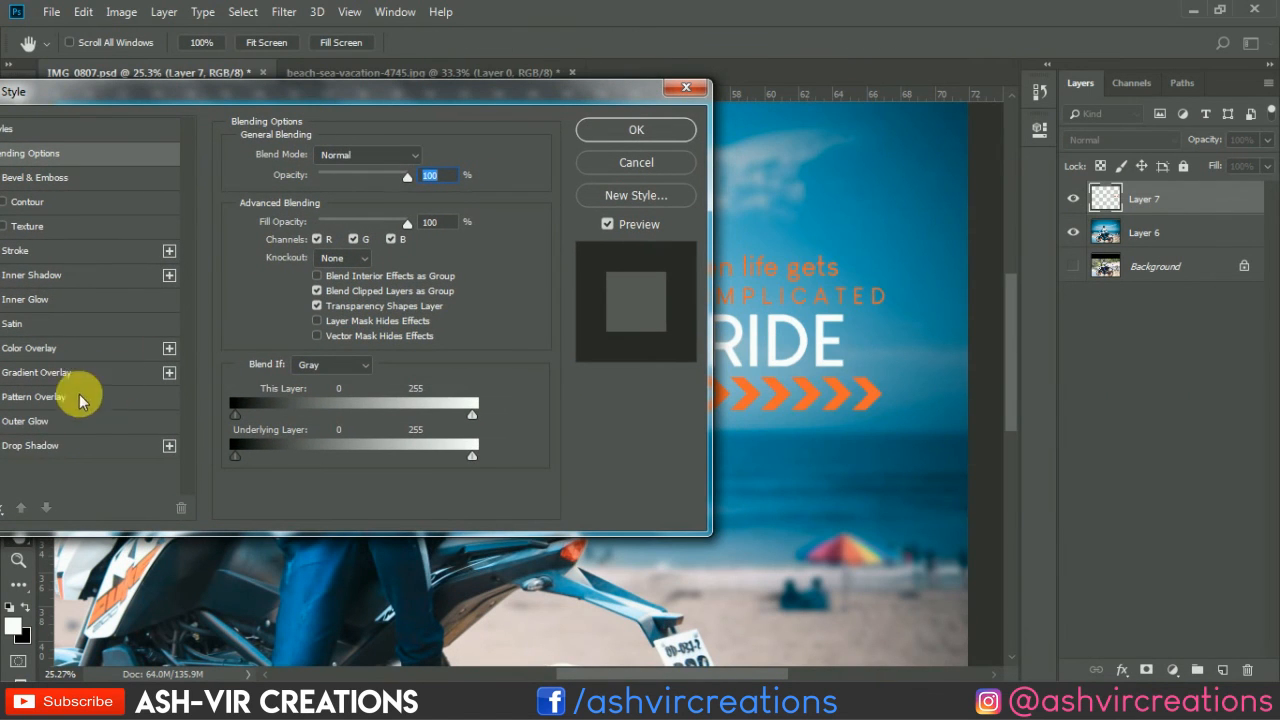
left_click(34, 445)
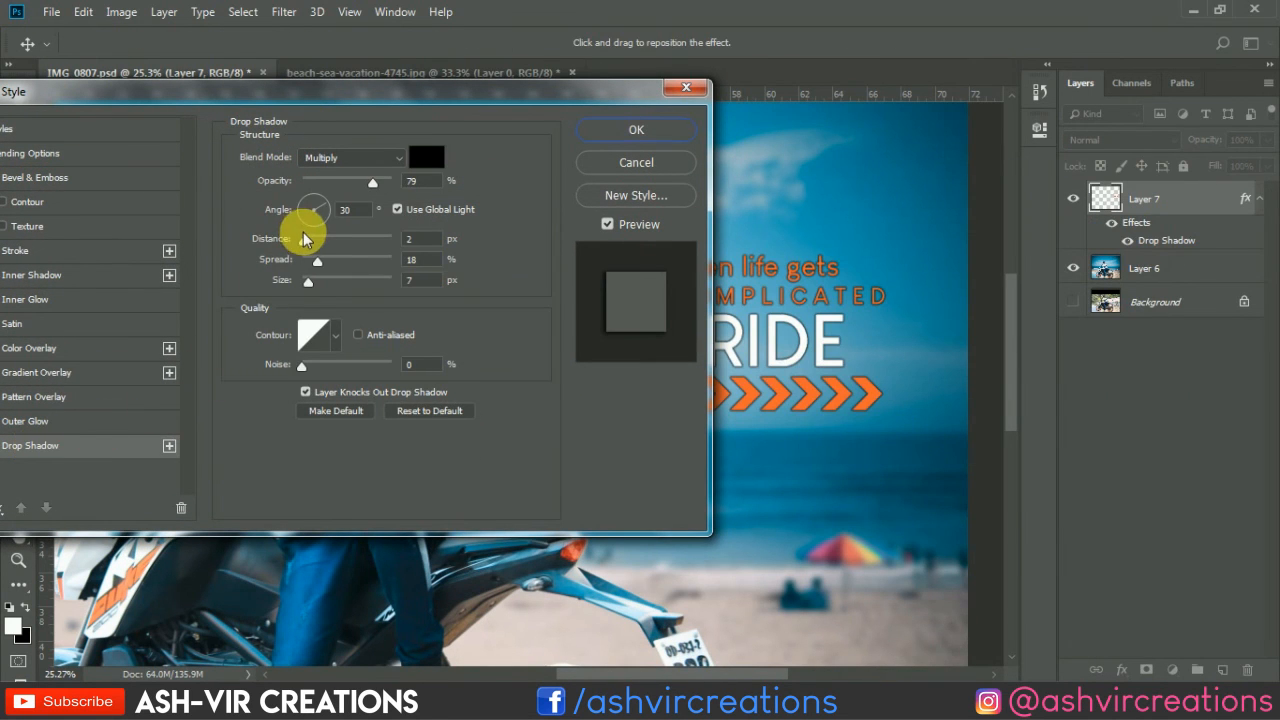
left_click_drag(304, 240, 303, 200)
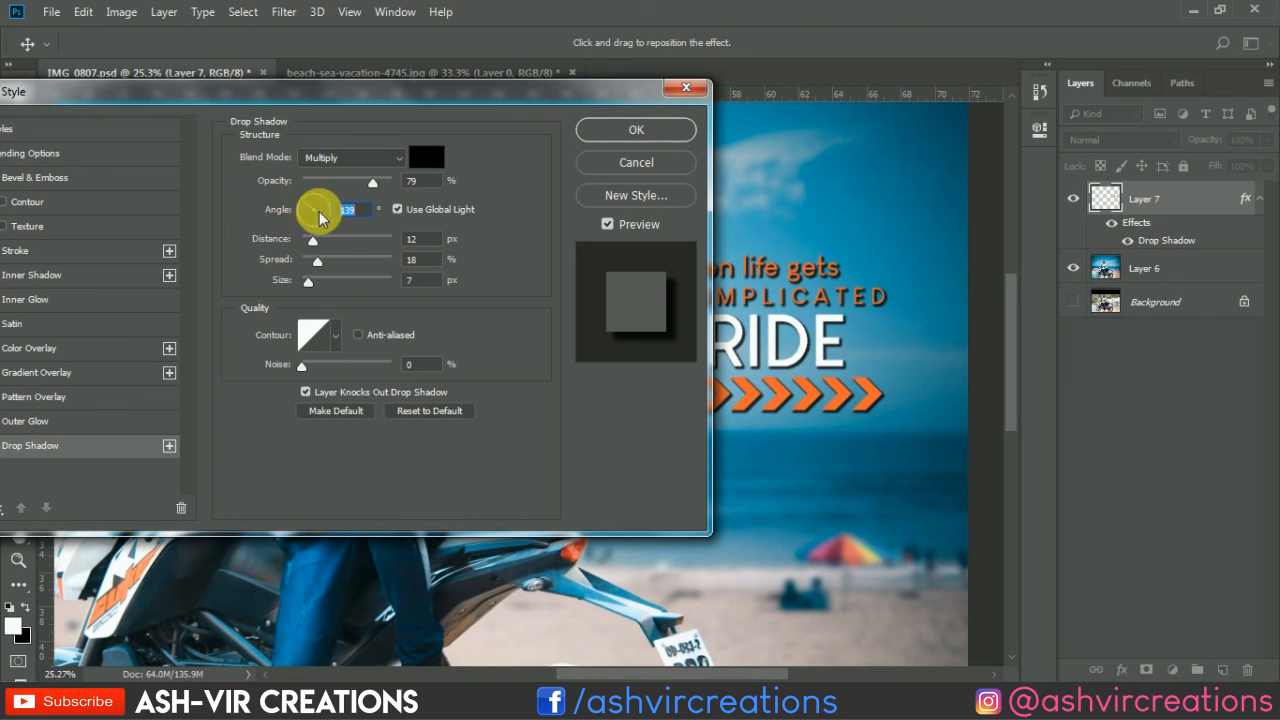
left_click(320, 283)
left_click_drag(320, 283, 313, 281)
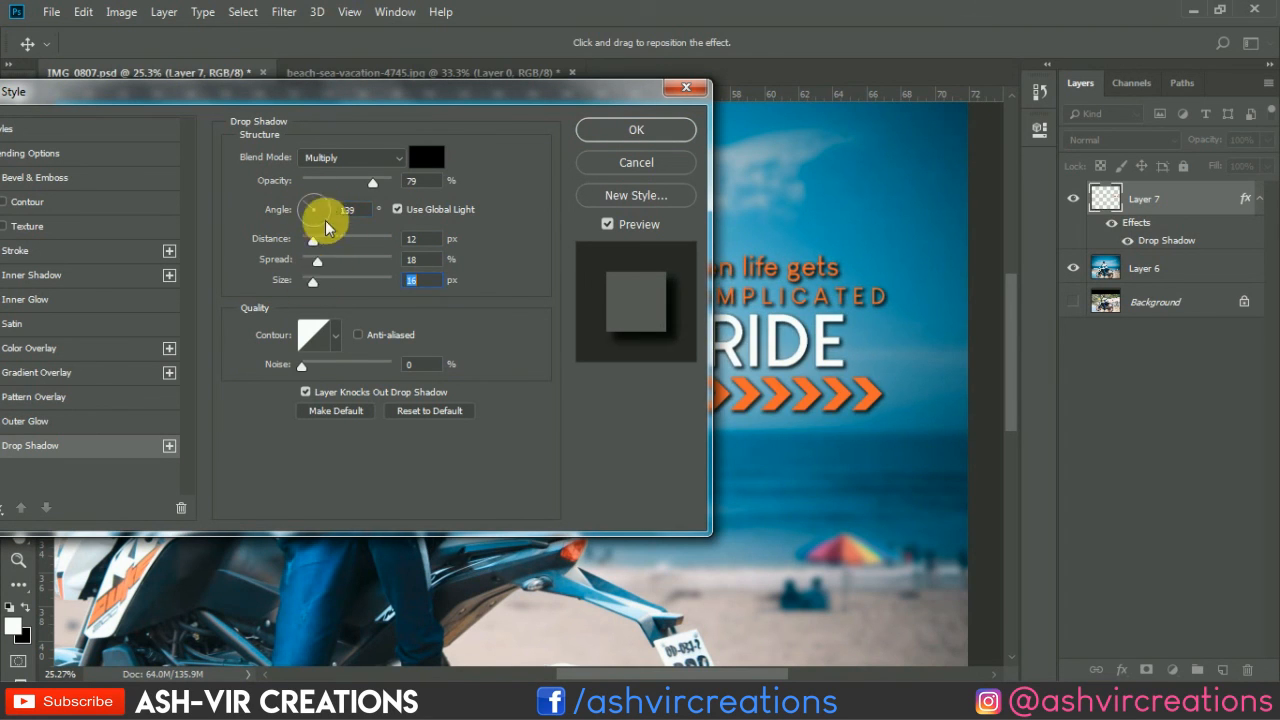
left_click(313, 180)
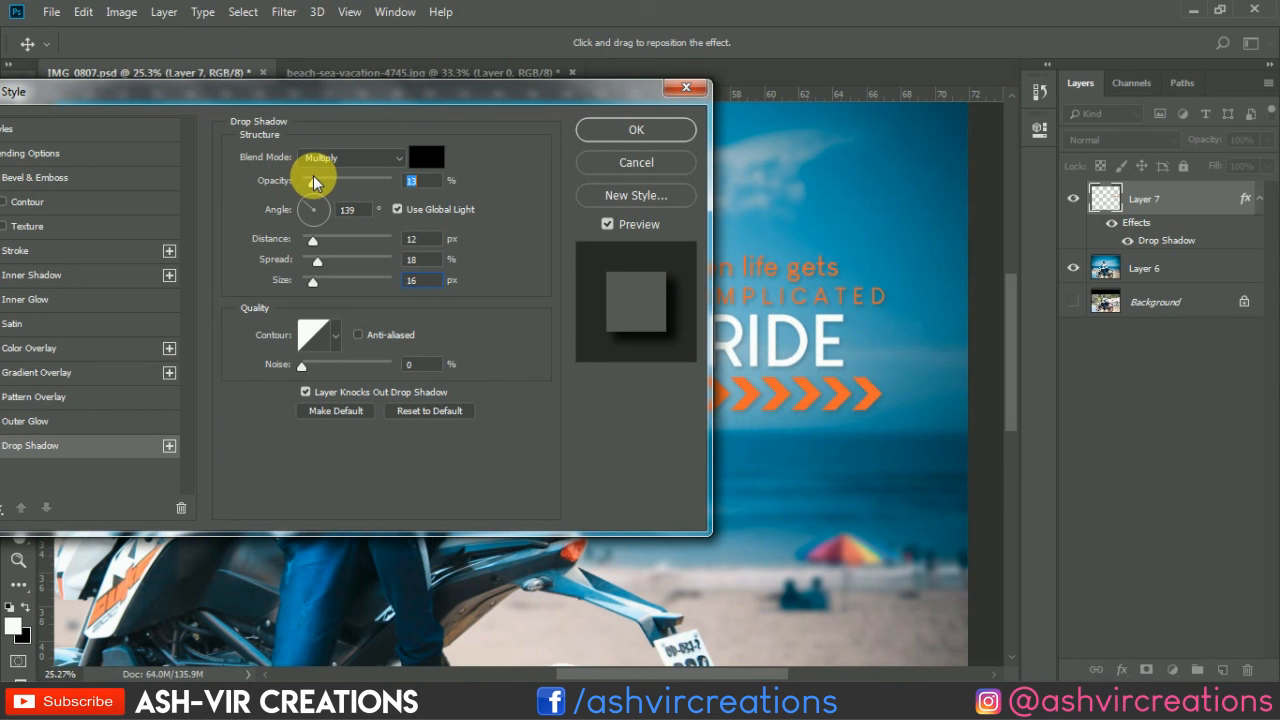
left_click(606, 130)
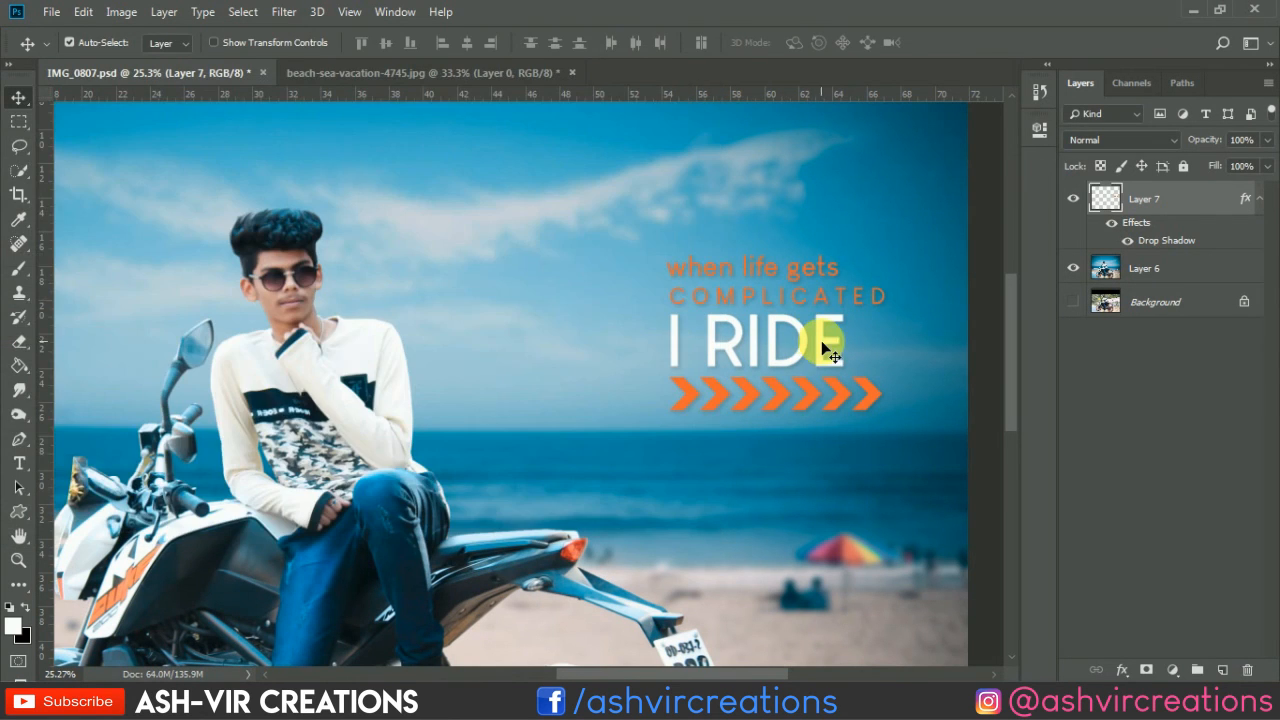
Step: Merge the quote layer with the graded photo layer beneath it
scroll(816, 343, "down", 1)
scroll(816, 343, "down", 6)
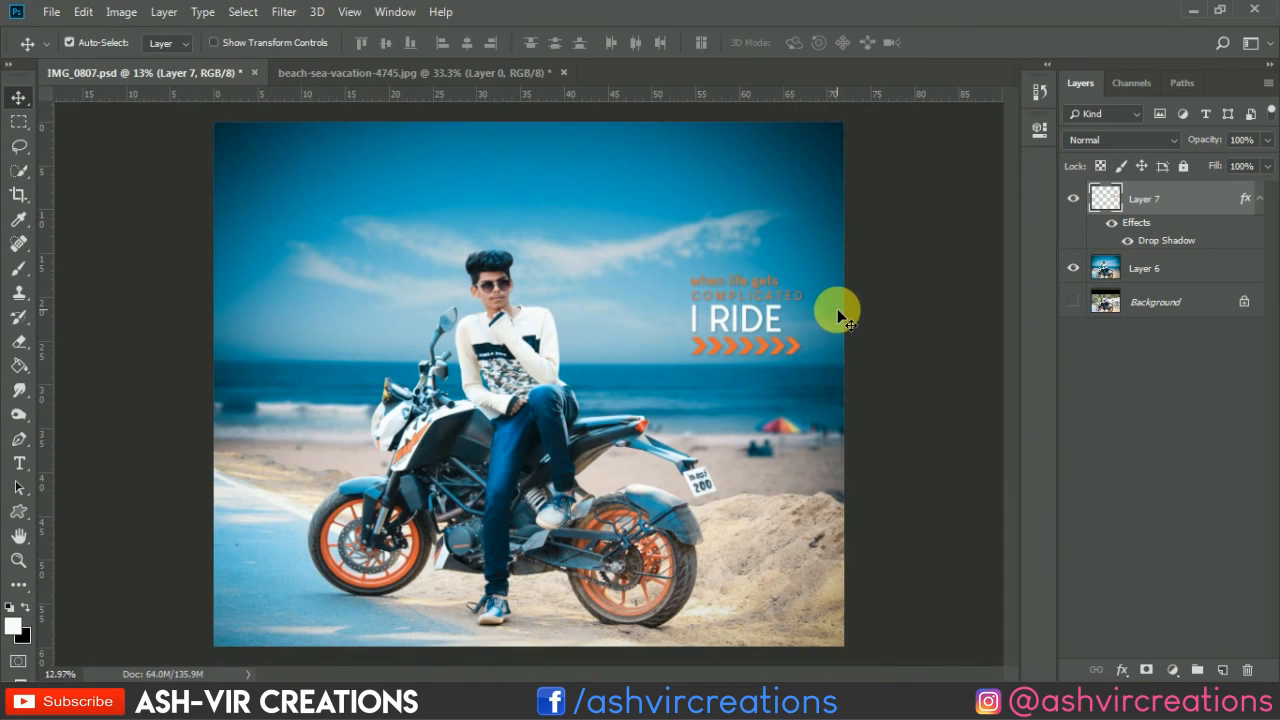
scroll(750, 290, "up", 1)
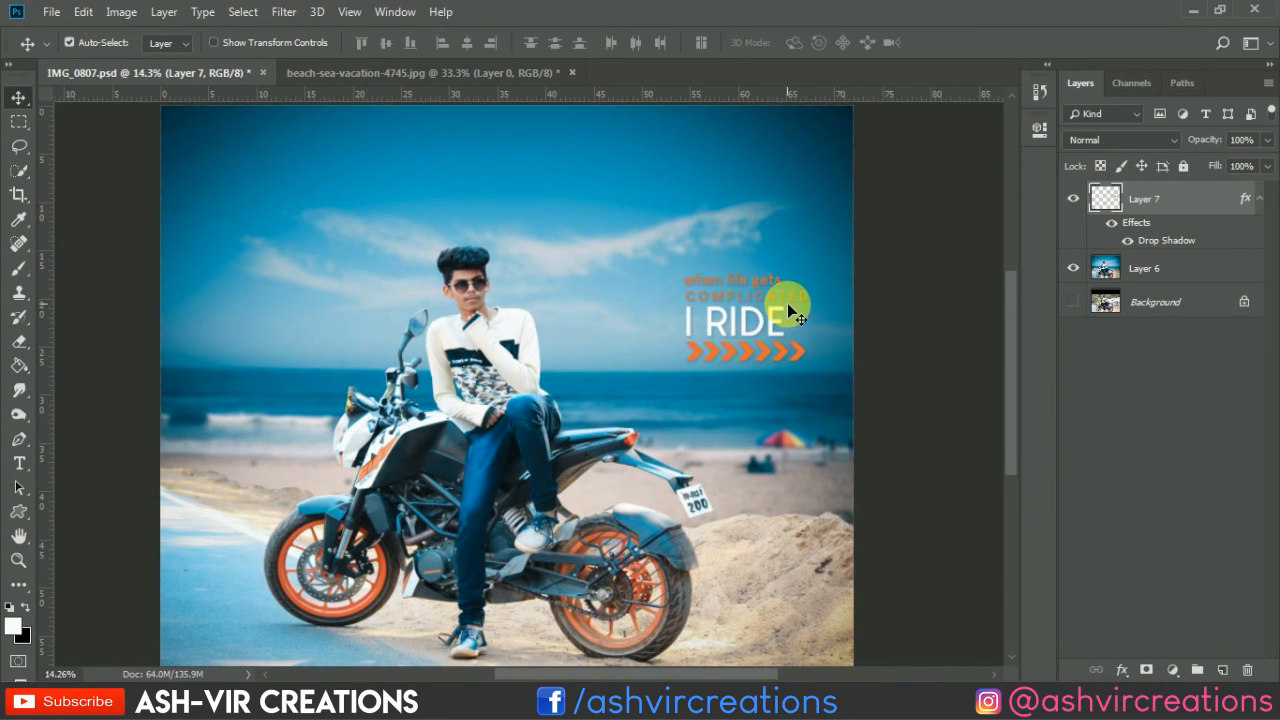
left_click(1157, 270, "ctrl")
right_click(1157, 270)
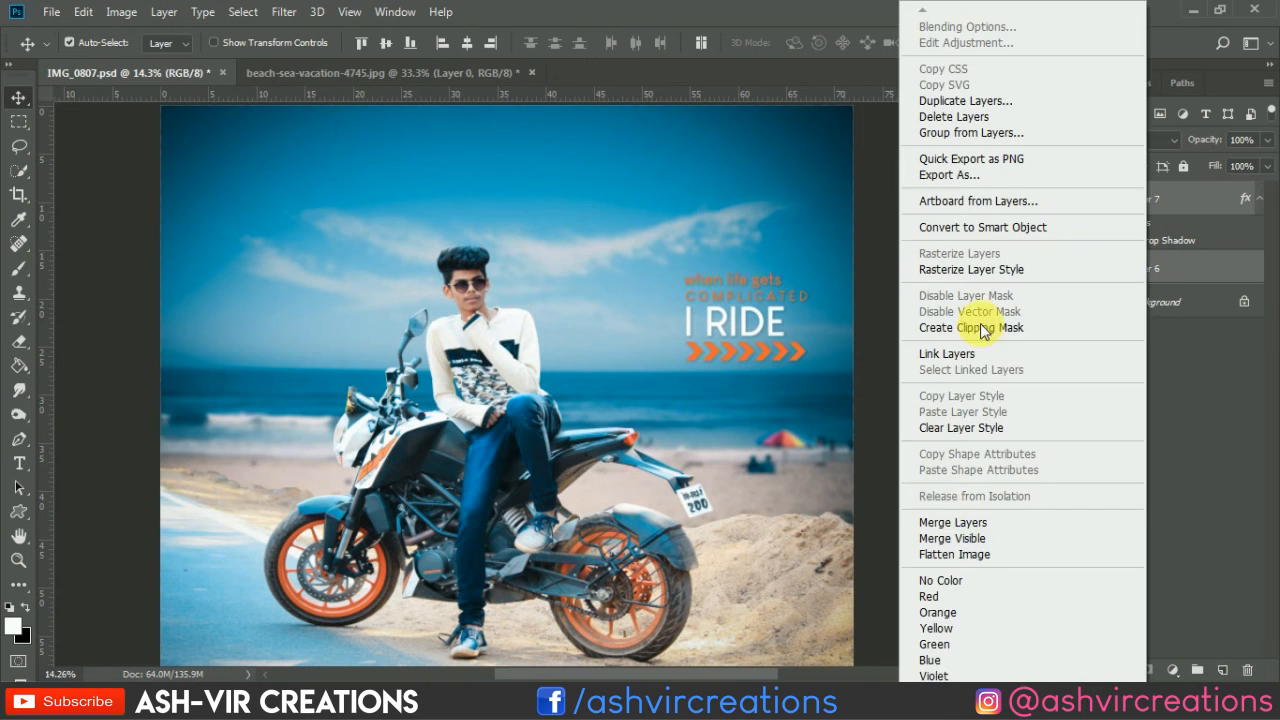
left_click(950, 522)
scroll(743, 326, "up", 3)
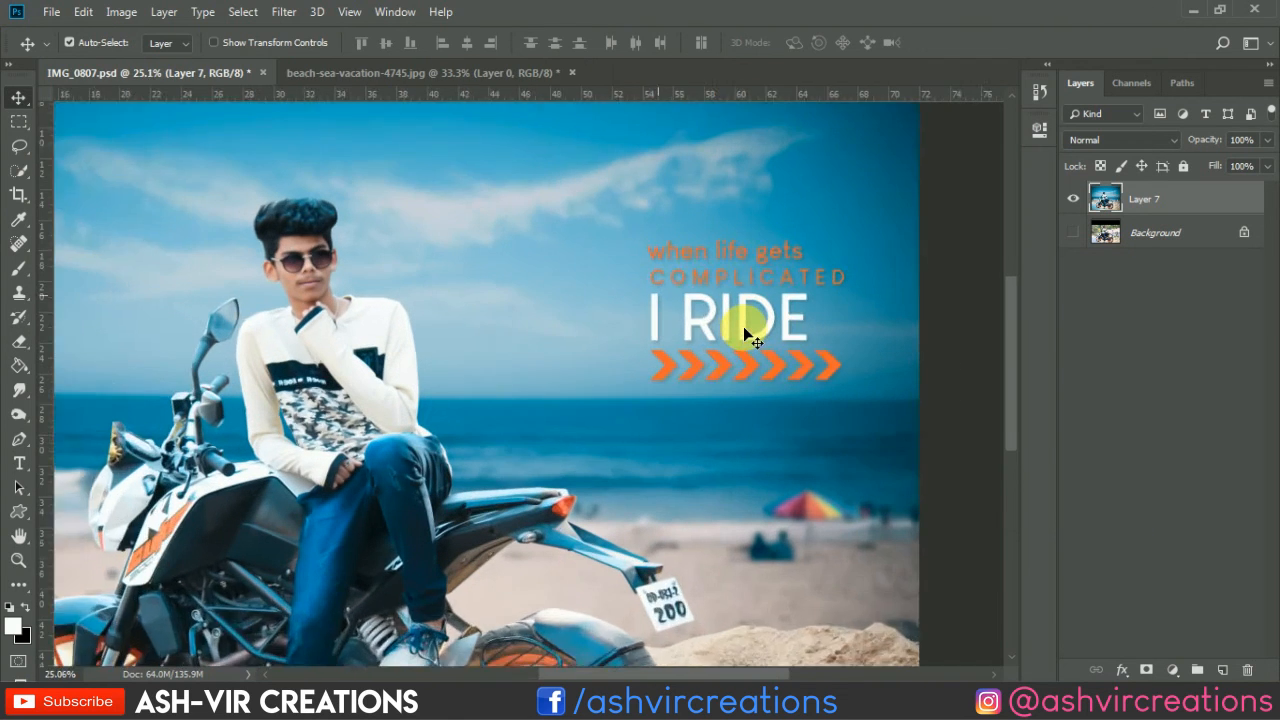
mouse_move(708, 317)
left_mouse_down()
mouse_move(693, 308)
mouse_move(694, 322)
left_mouse_up()
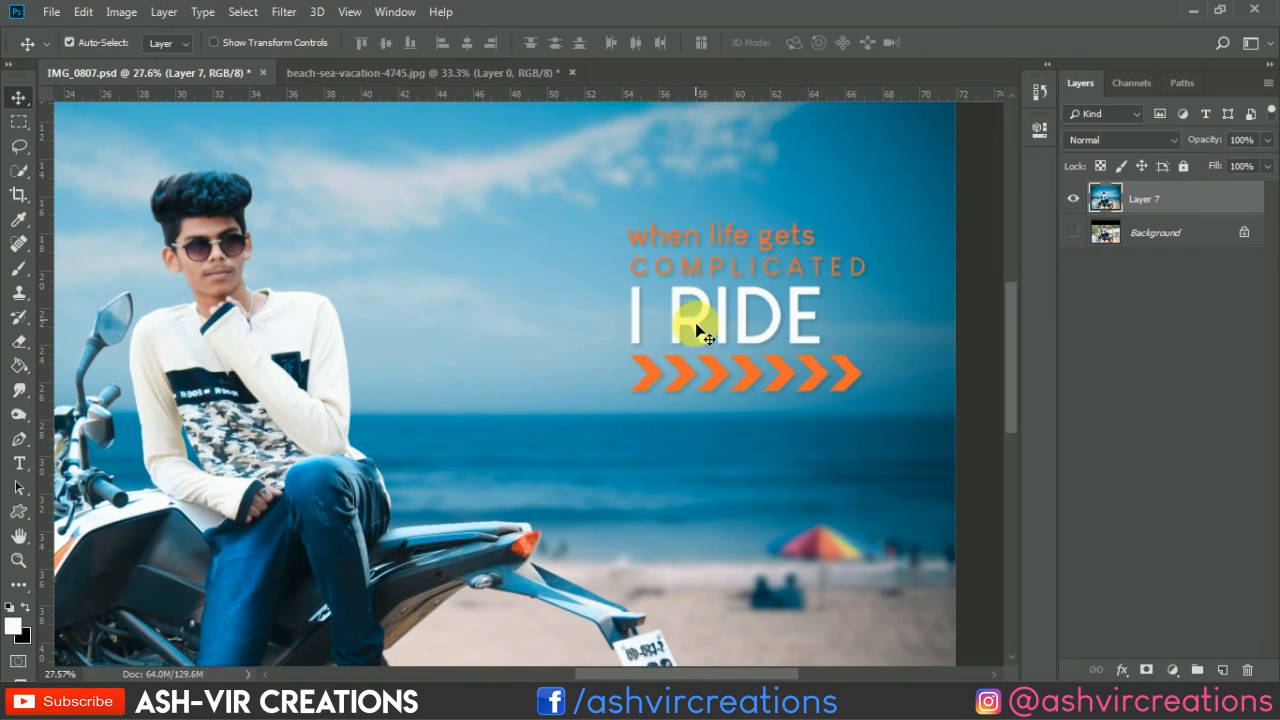
scroll(698, 328, "down", 2)
scroll(698, 330, "down", 1)
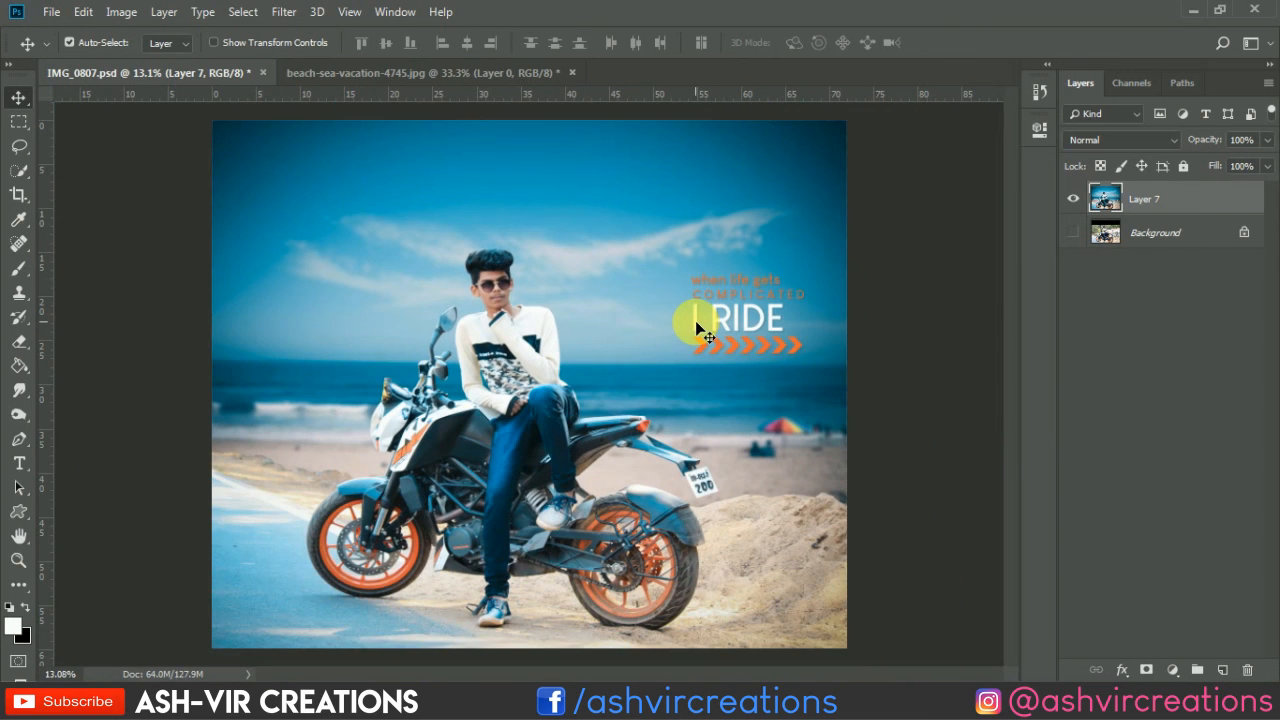
Step: Show the Background layer and toggle Layer 7's visibility to compare the finished composite with the original photo
left_click(1073, 232)
scroll(806, 340, "down", 1)
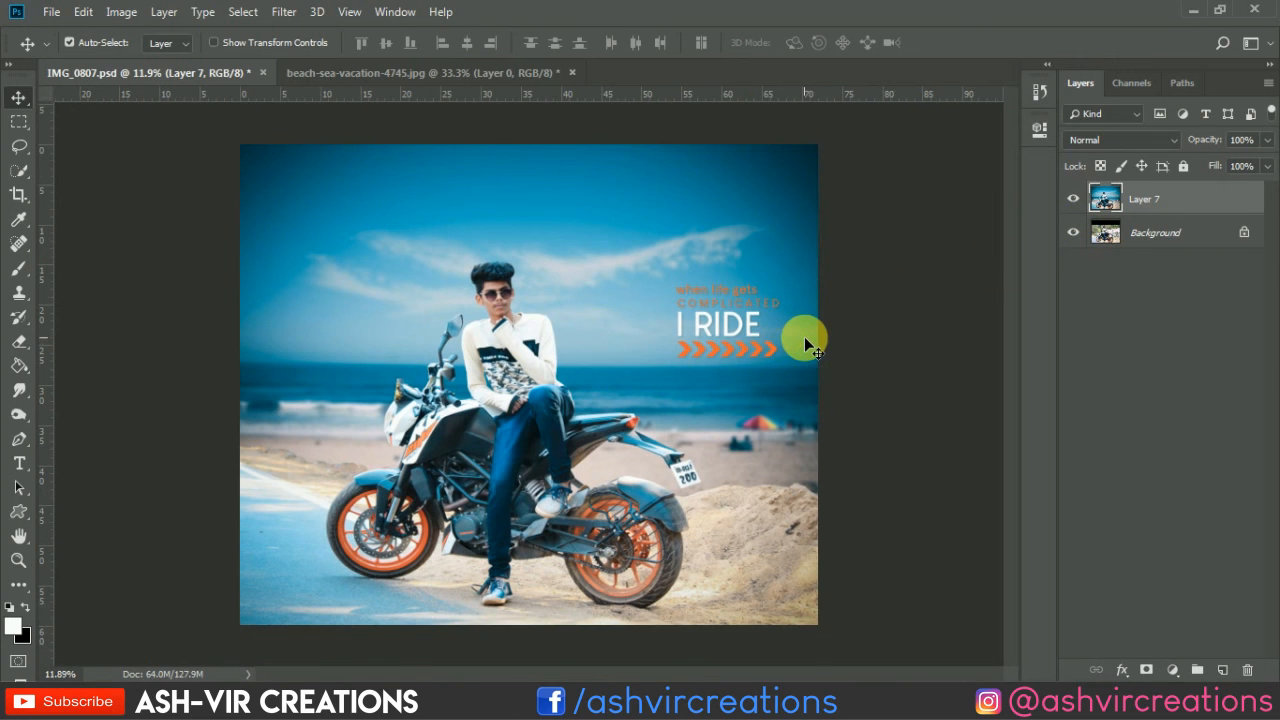
key("Tab")
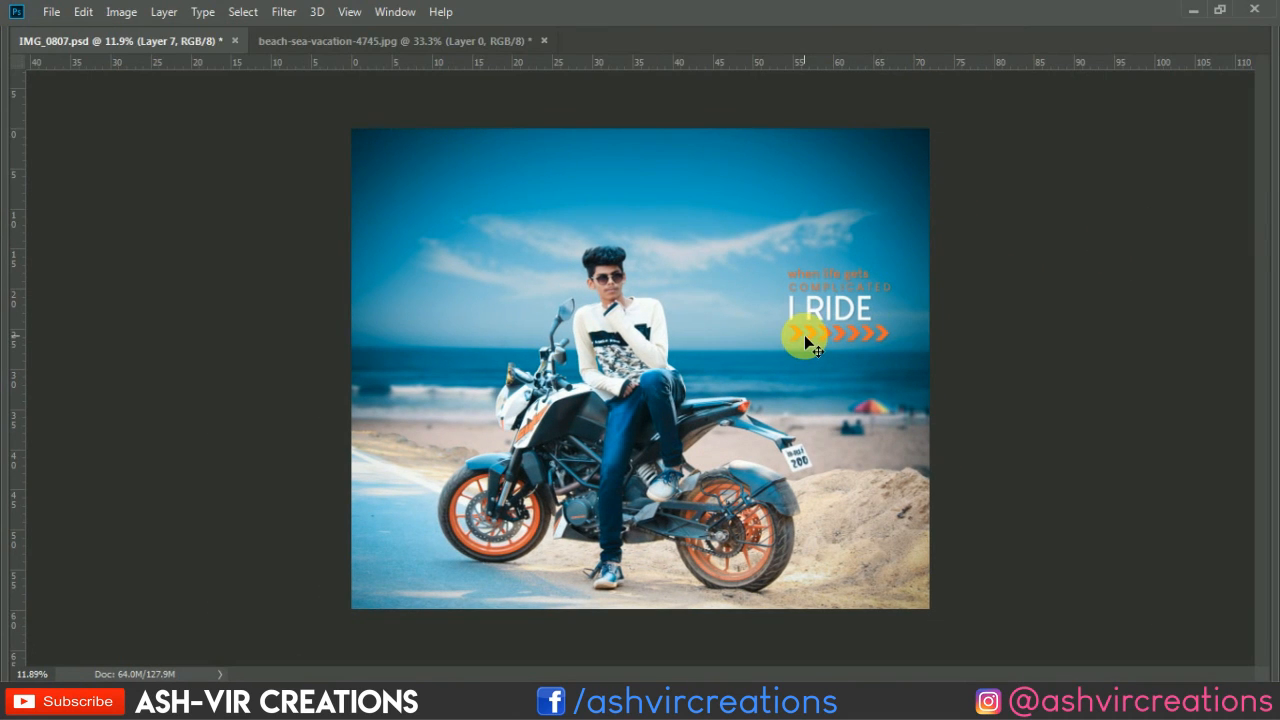
scroll(804, 335, "up", 1)
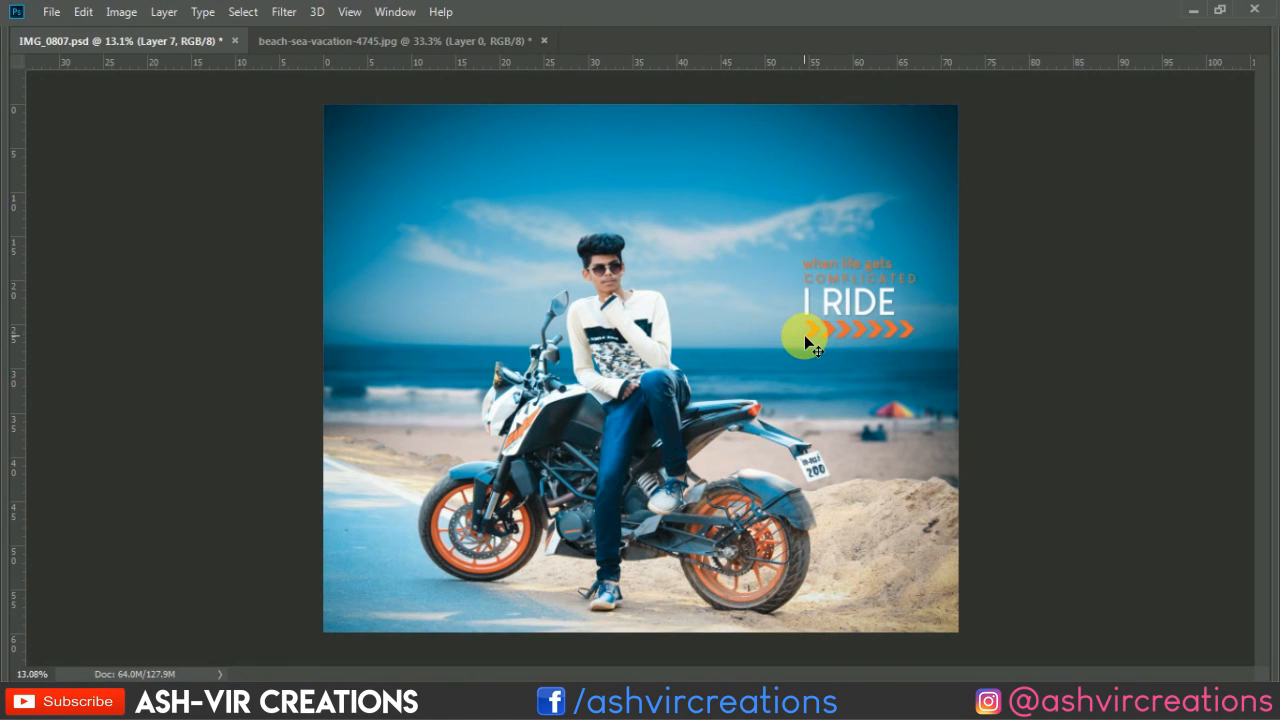
key("Tab")
scroll(804, 335, "down", 1)
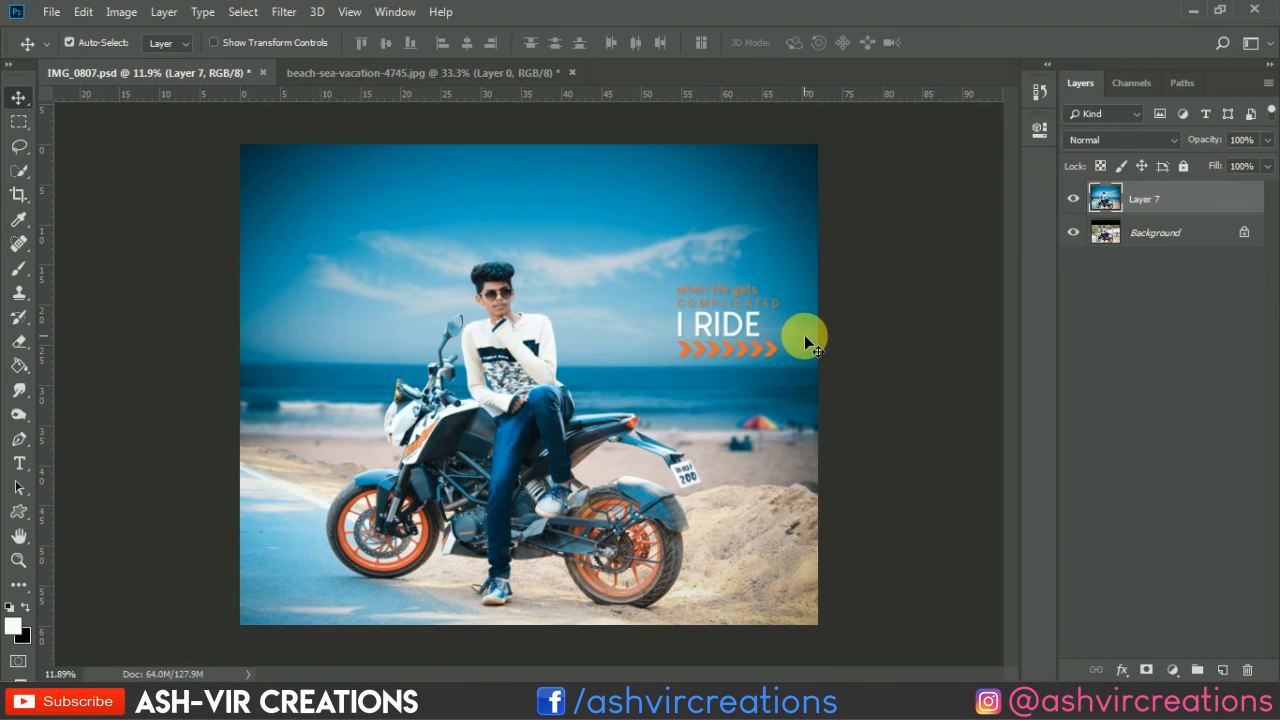
left_click(1076, 199)
left_click(1090, 199)
left_click(1090, 199)
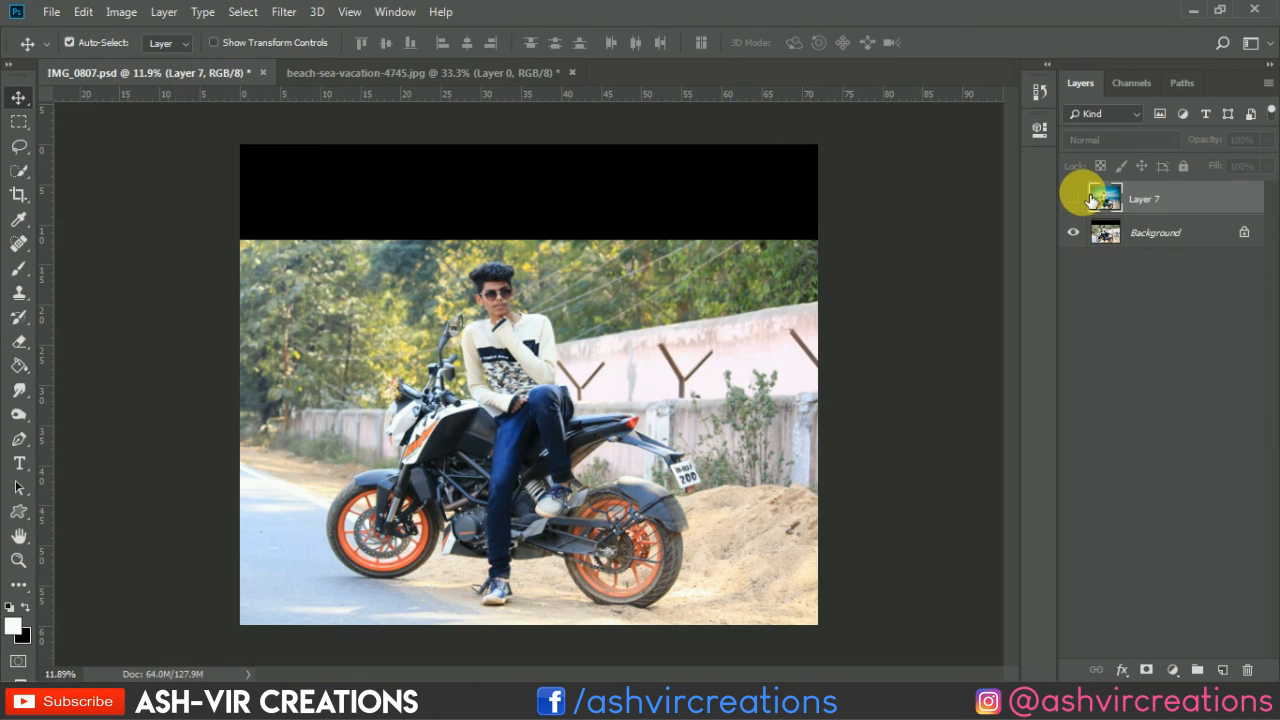
left_click(1091, 199)
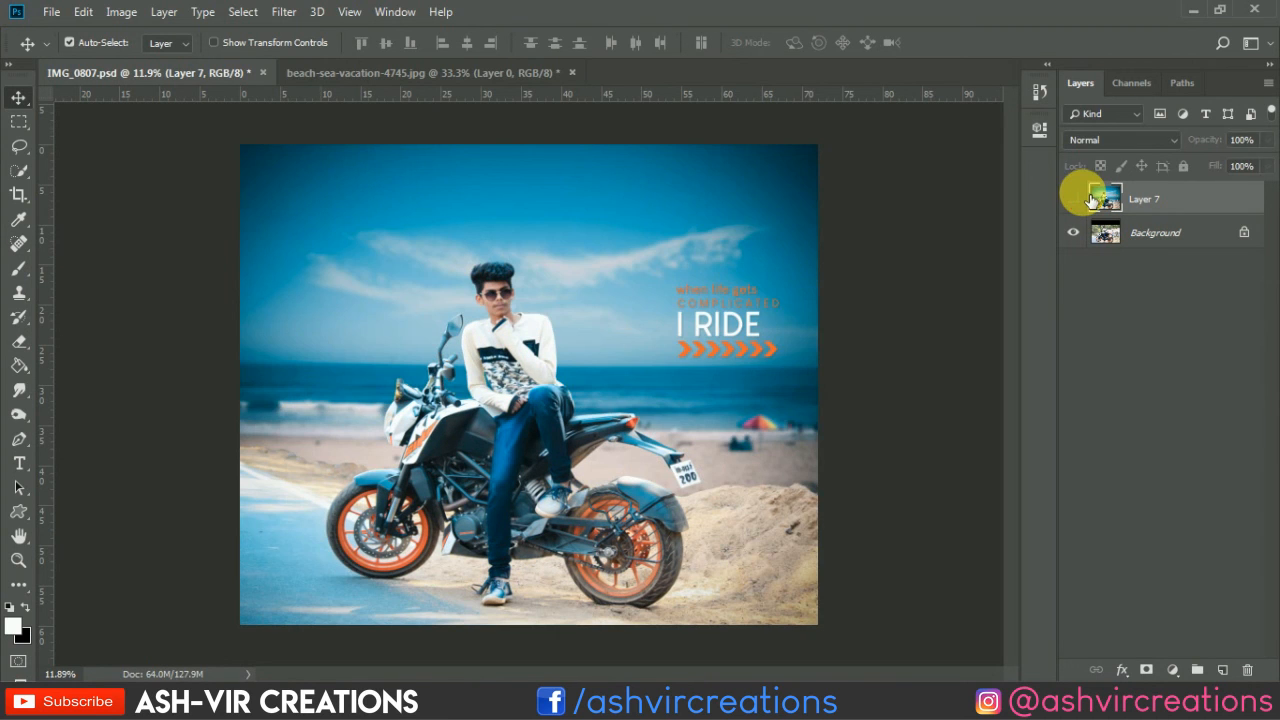
left_click(1091, 199)
left_click(1090, 199)
left_click(1090, 199)
left_click(1090, 199)
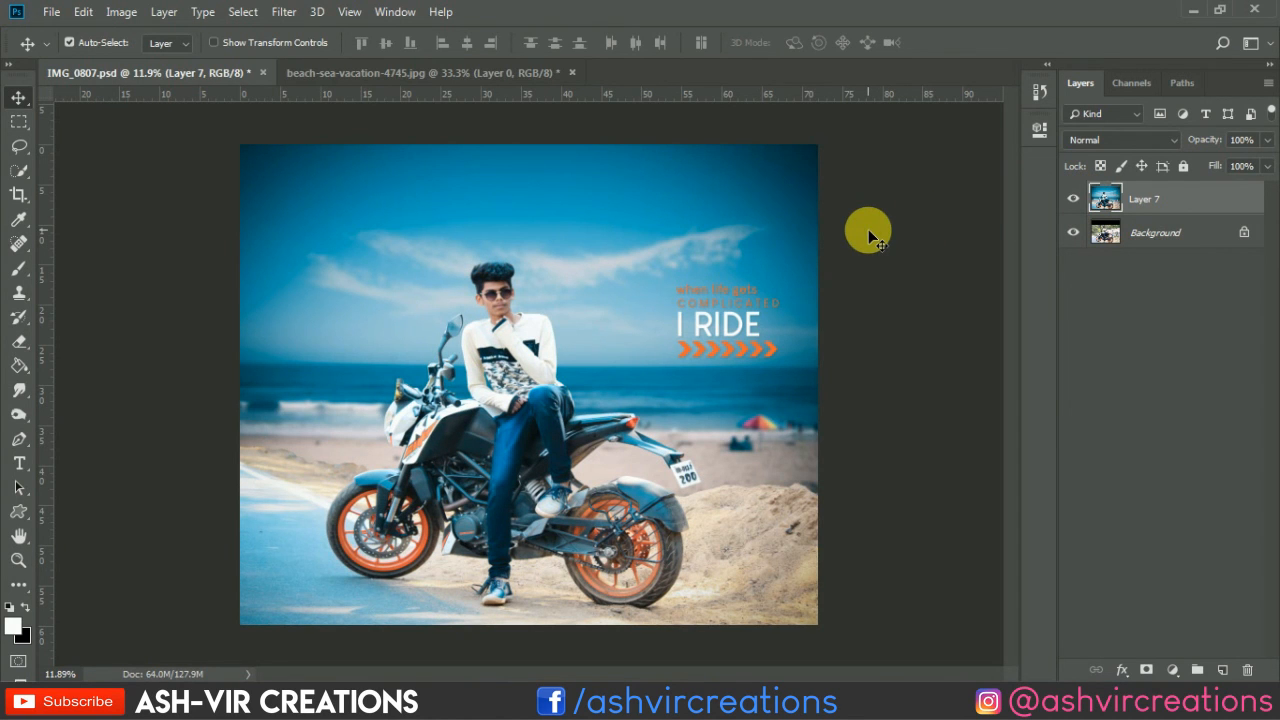
scroll(869, 236, "up", 1)
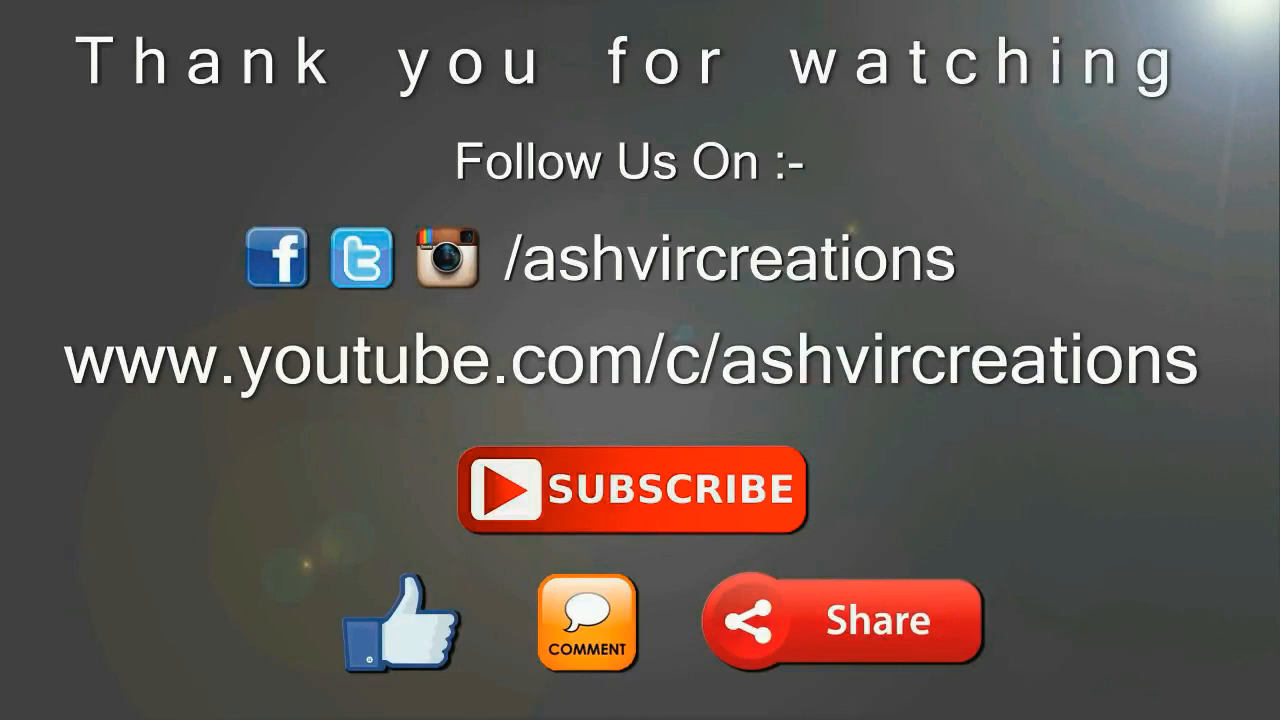